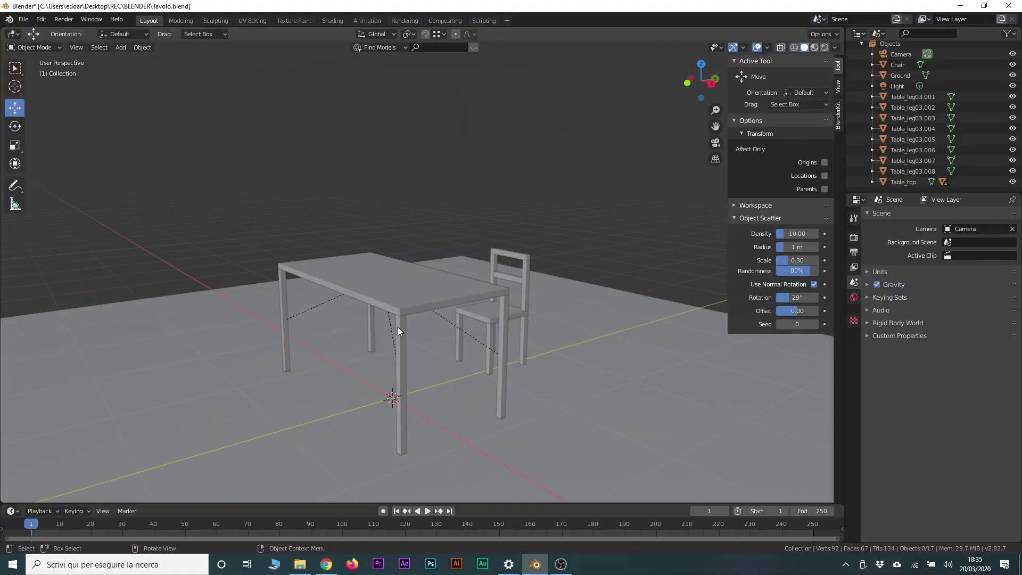
Inspect the table top and leg Table_leg03.003 from a few angles, then deselect and open Add.
click(416, 292)
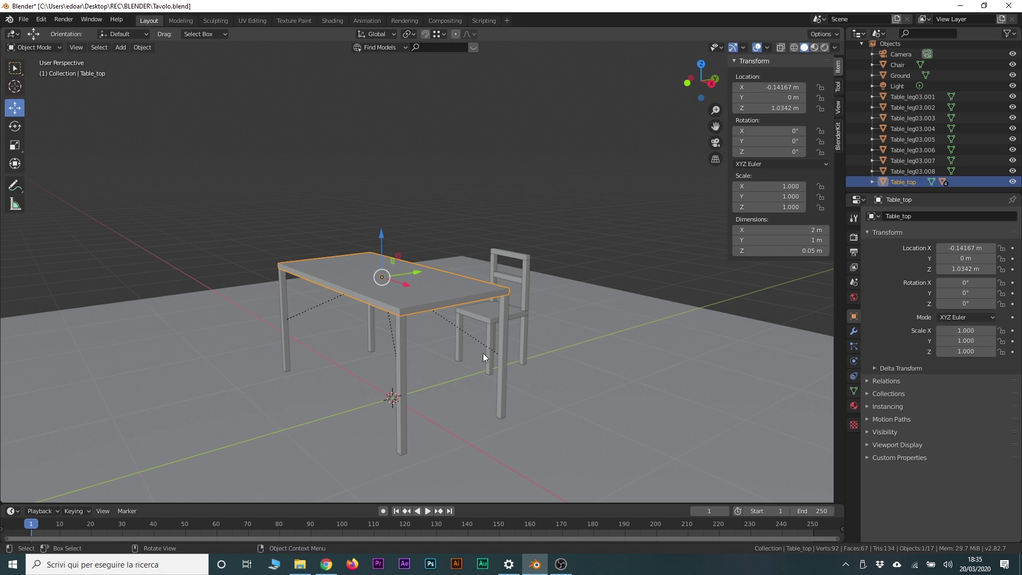
middle_drag(483, 353, 518, 324)
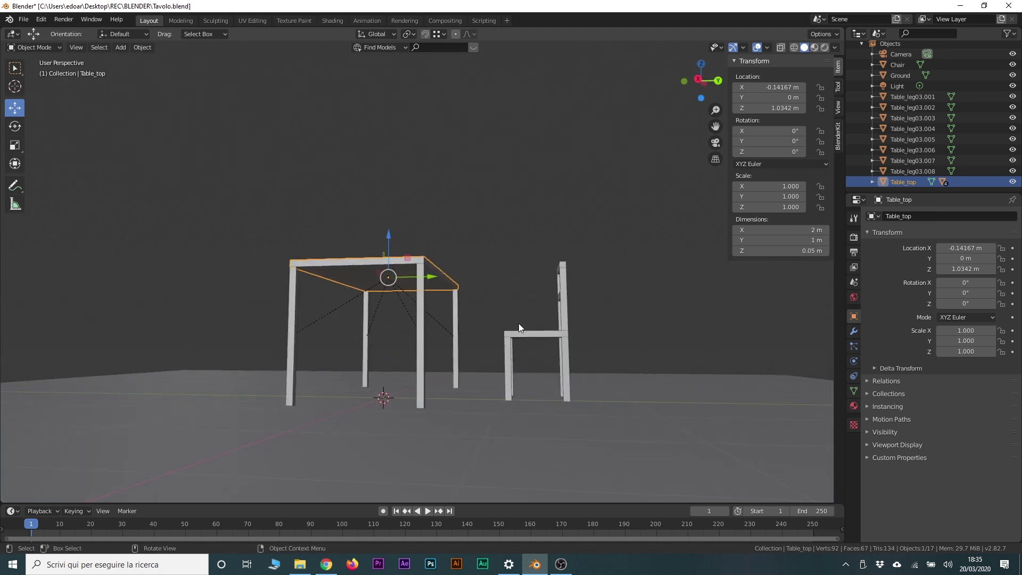
click(519, 335)
click(507, 364)
mouse_move(461, 346)
middle_down()
mouse_move(345, 285)
mouse_move(425, 317)
middle_up()
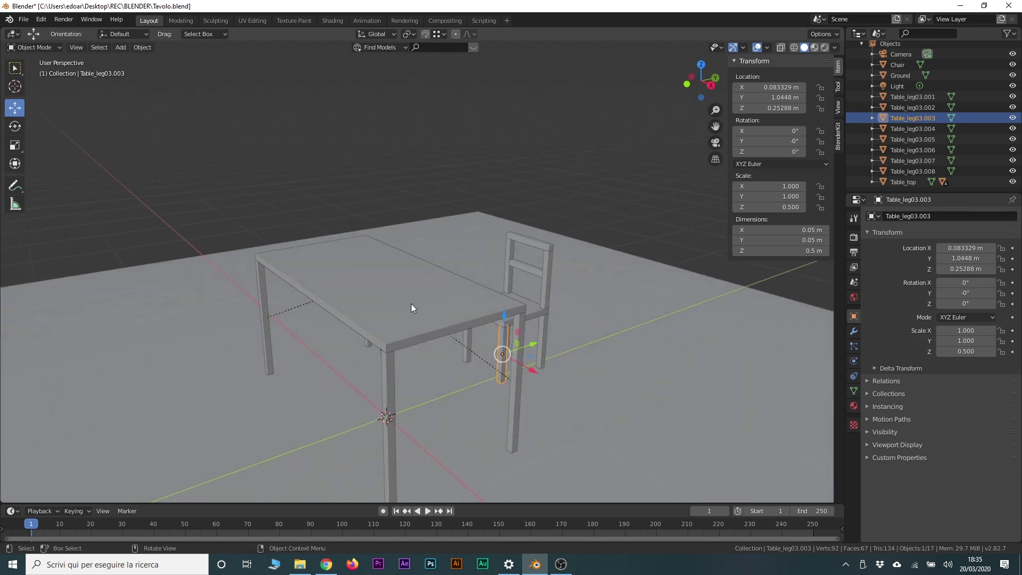
click(154, 135)
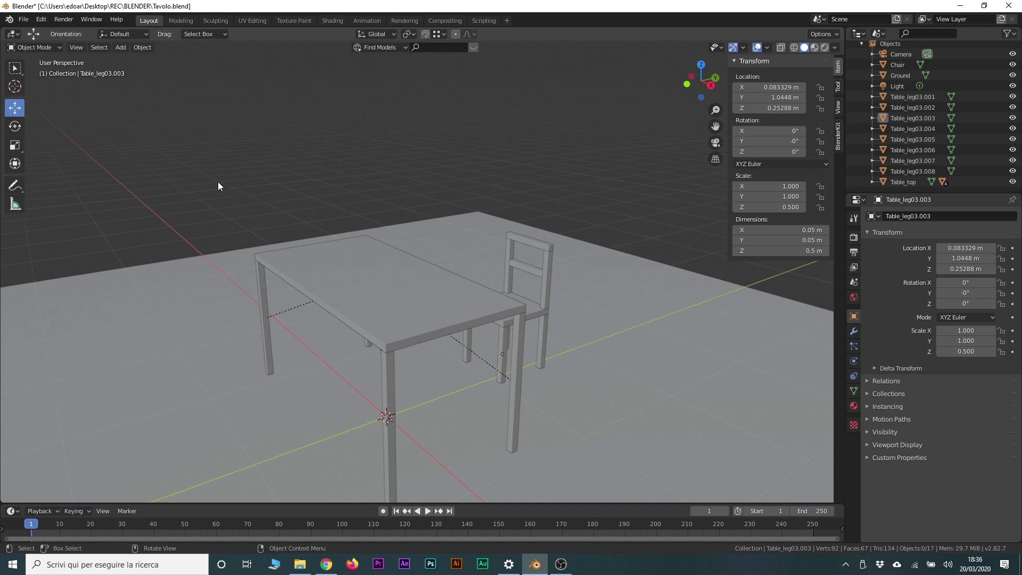
click(120, 47)
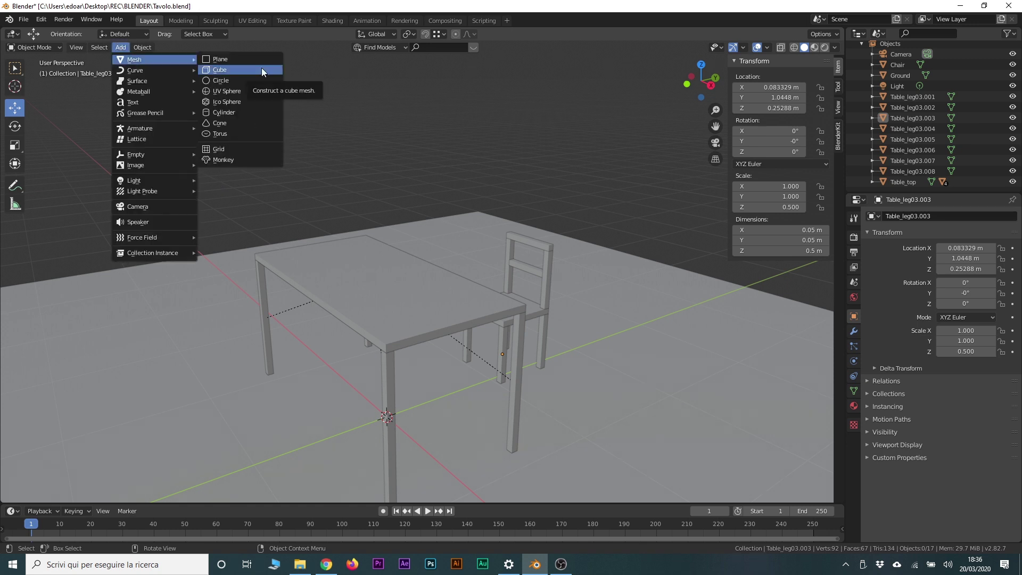
Add a cube, raise it along Z to about 2.36 m, and enter Edit Mode.
click(261, 68)
key(g)
key(z)
click(487, 282)
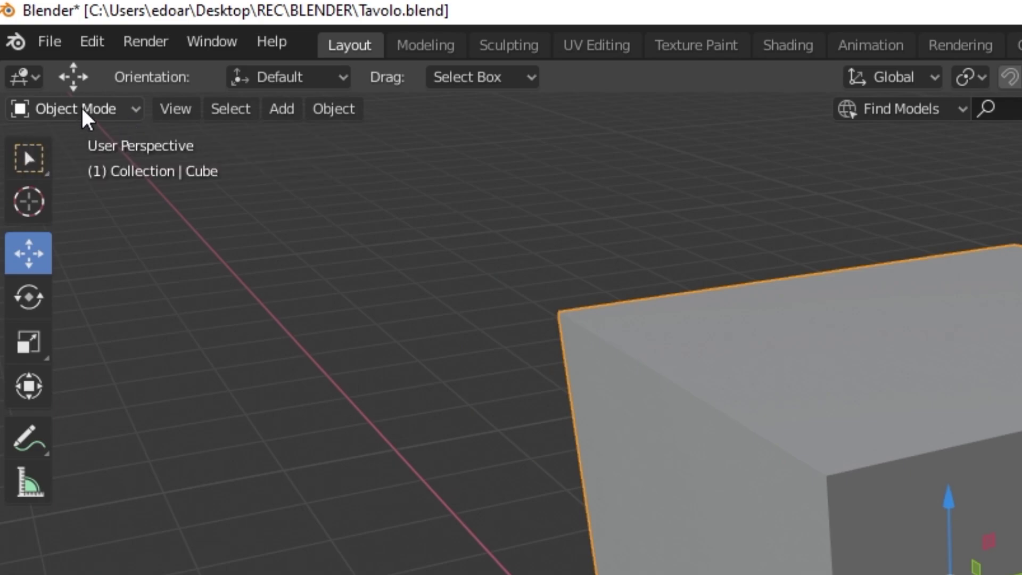
click(129, 111)
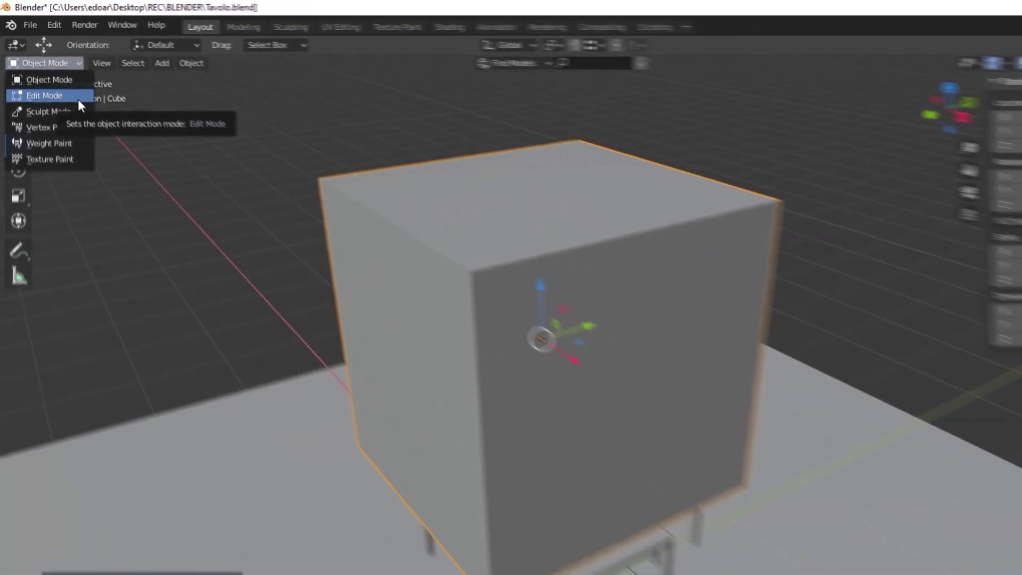
click(78, 101)
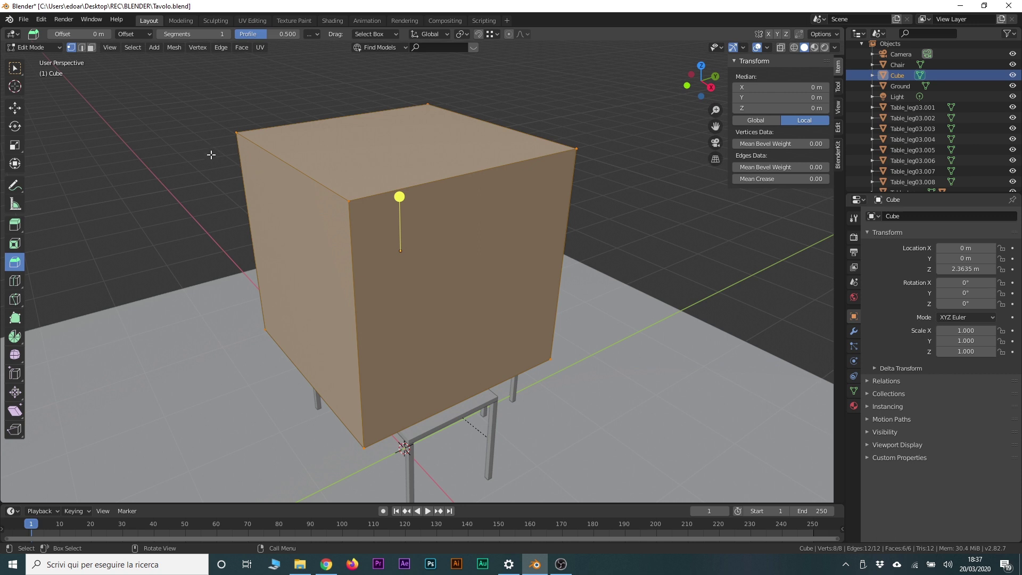
mouse_move(283, 214)
middle_down()
mouse_move(209, 214)
mouse_move(245, 245)
middle_up()
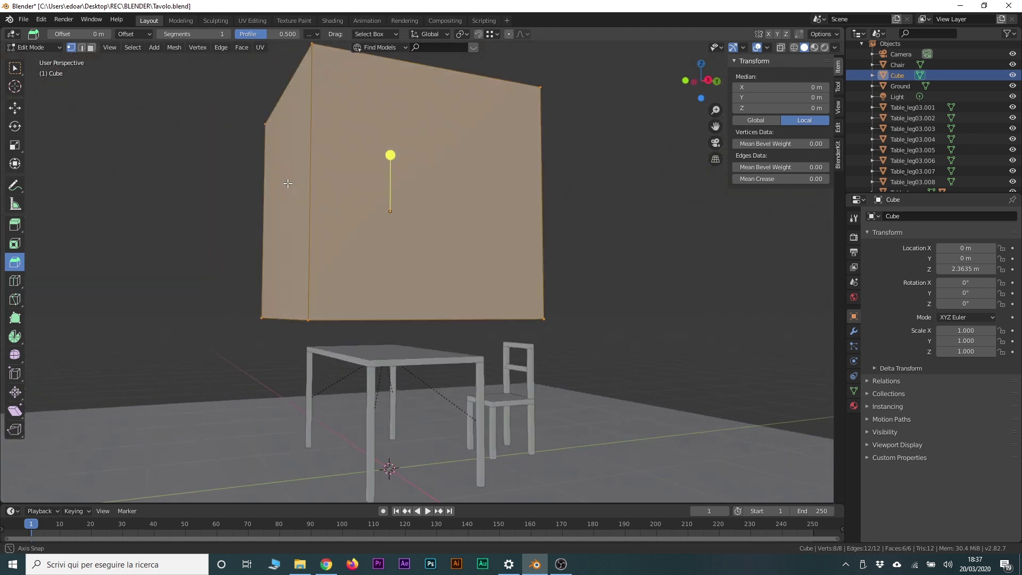
click(521, 293)
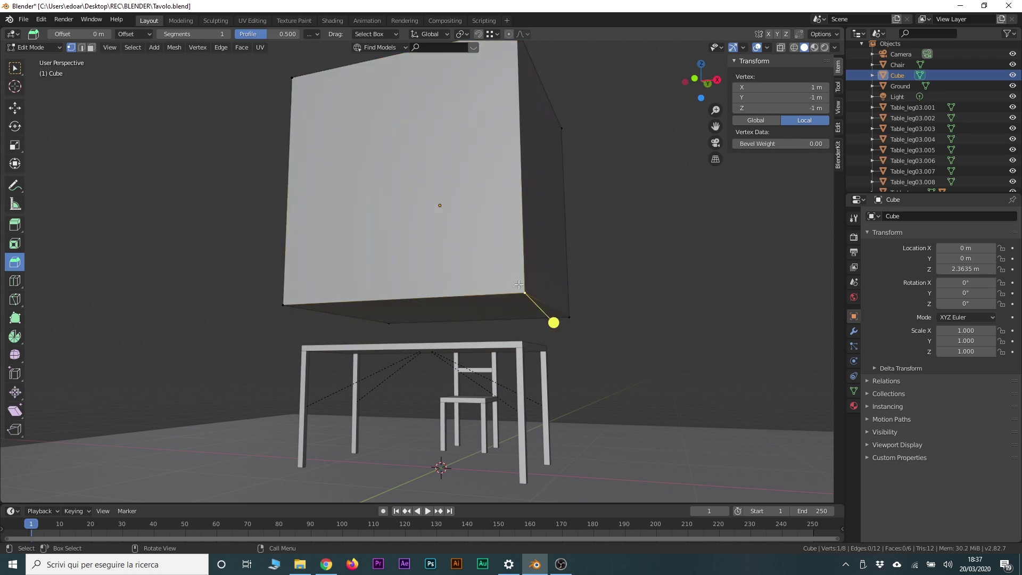
middle_drag(463, 207, 384, 210)
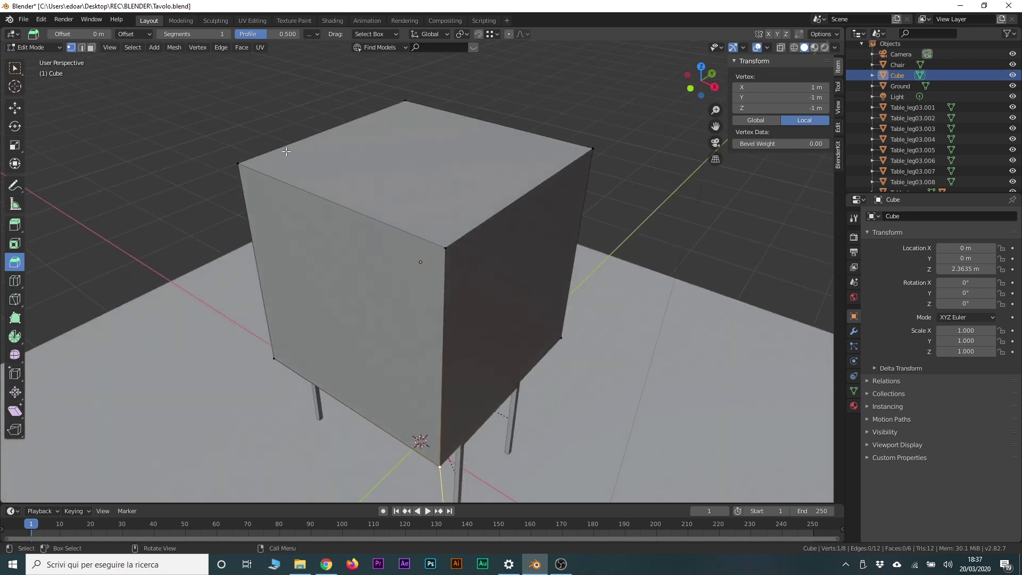
click(237, 163)
click(193, 130)
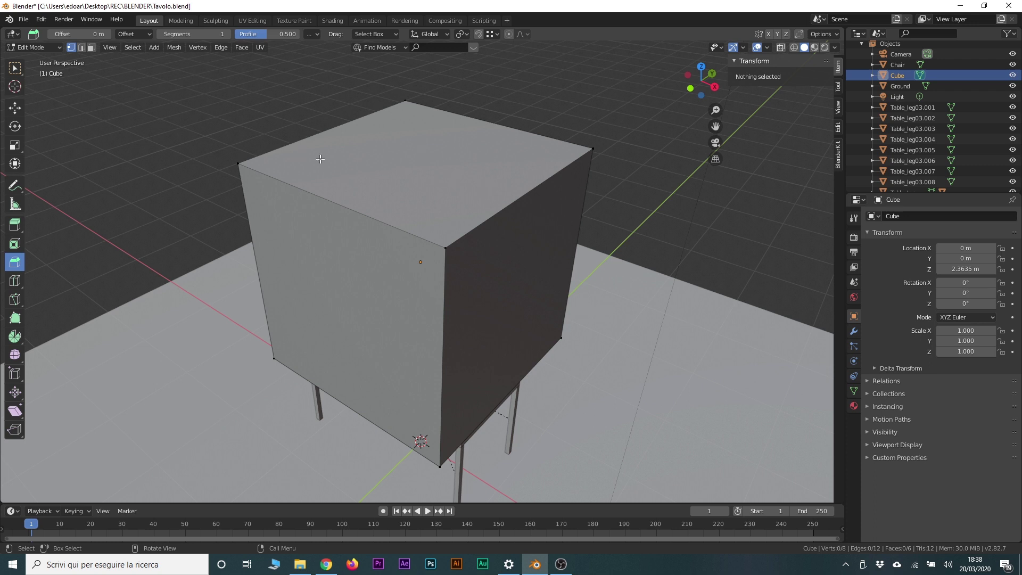
middle_drag(351, 155, 310, 146)
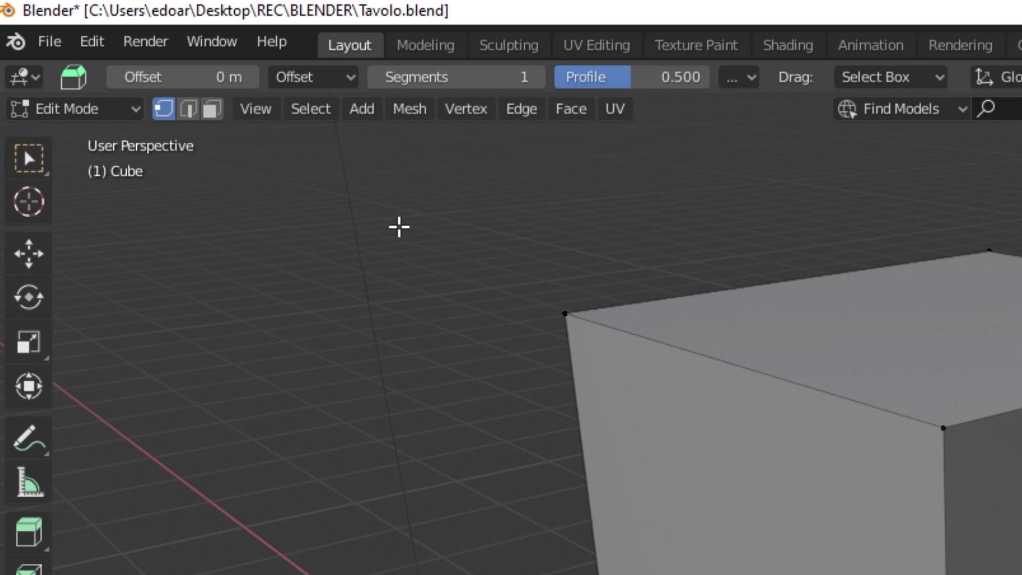
key(2)
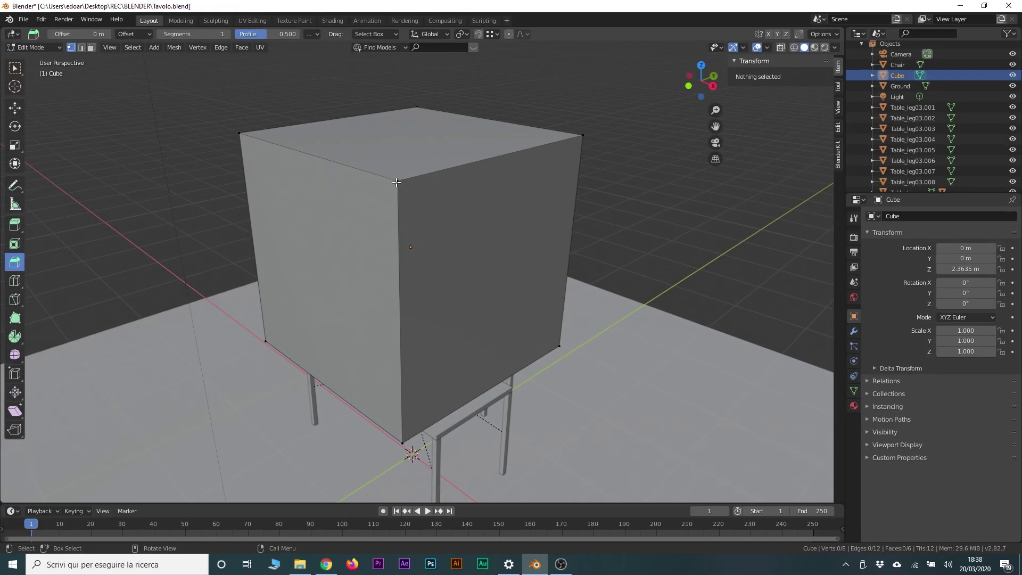
Select the cube's top front corner vertex and activate the Move tool.
click(396, 182)
click(415, 99)
click(583, 137)
click(601, 372)
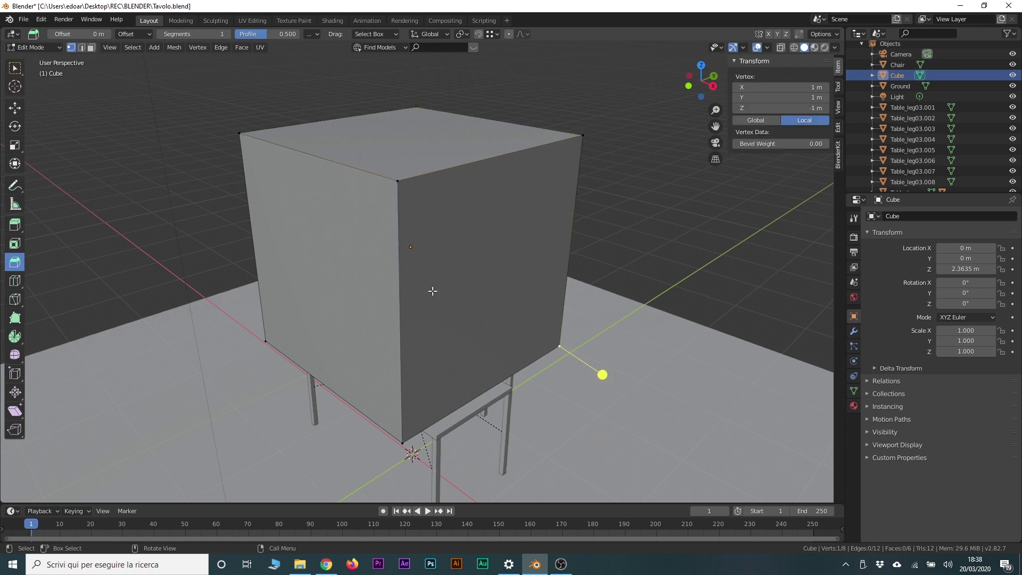
mouse_move(314, 278)
middle_down()
mouse_move(329, 299)
mouse_move(308, 257)
middle_up()
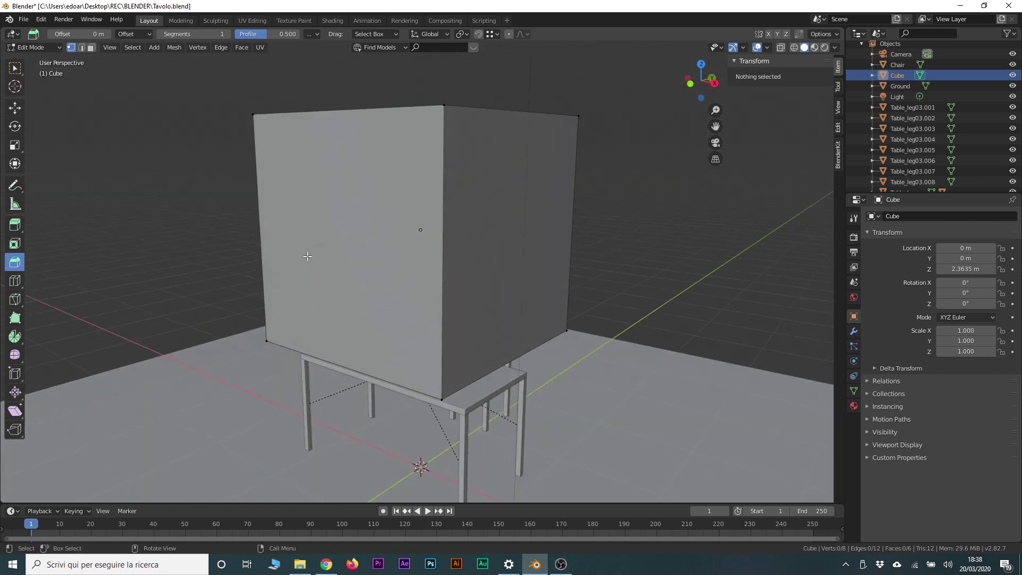
middle_drag(354, 215, 323, 237)
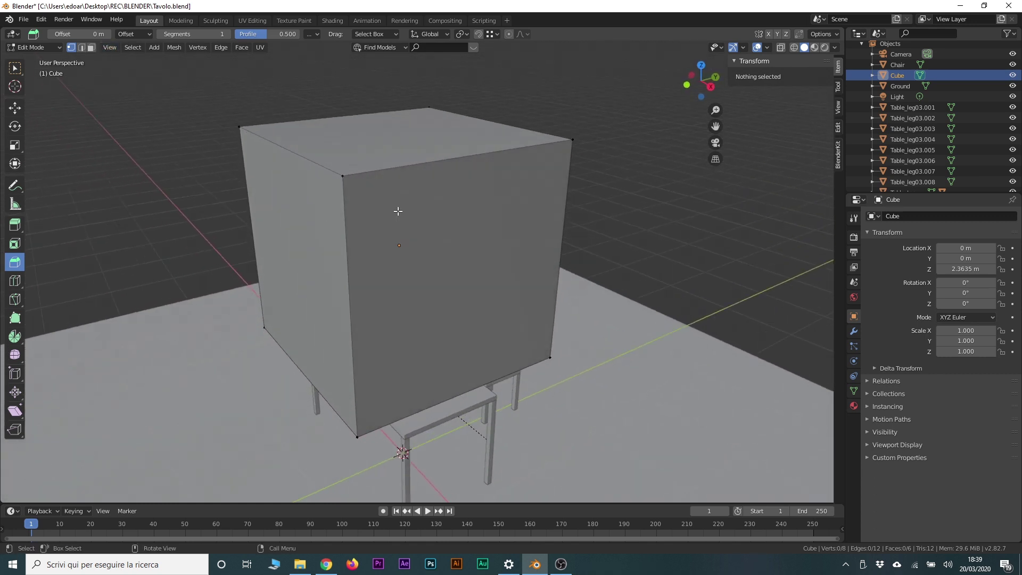
click(324, 152)
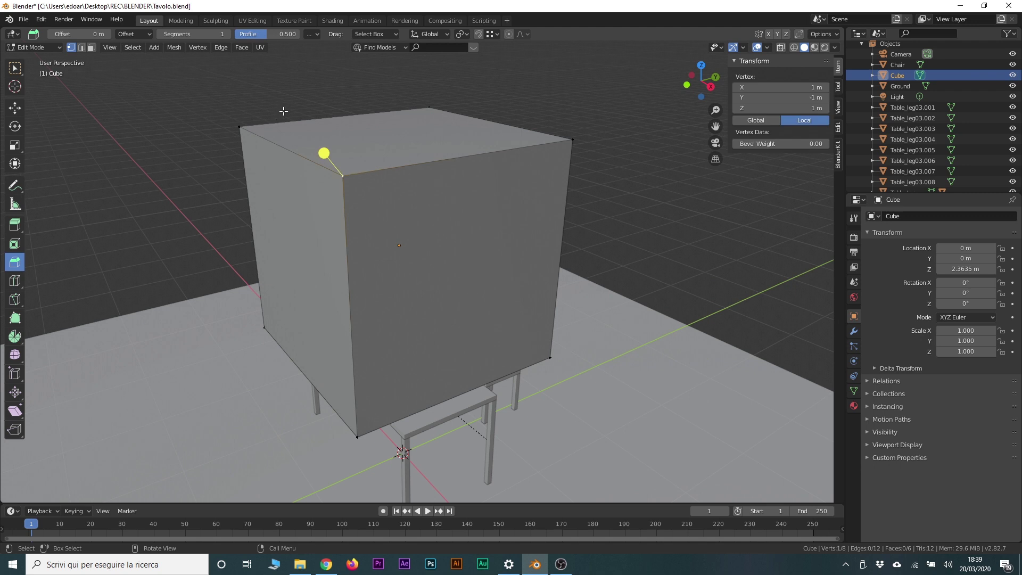
click(15, 107)
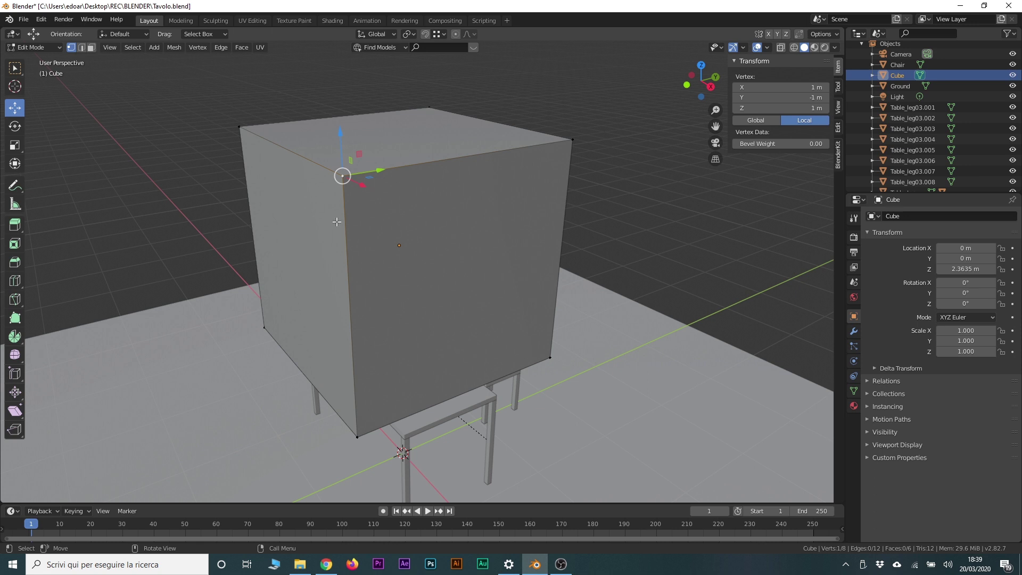
Pull the cube's front top-left corner vertex down into the front face, to local Z 0.037 m.
click(472, 203)
scroll(472, 203, up, 2)
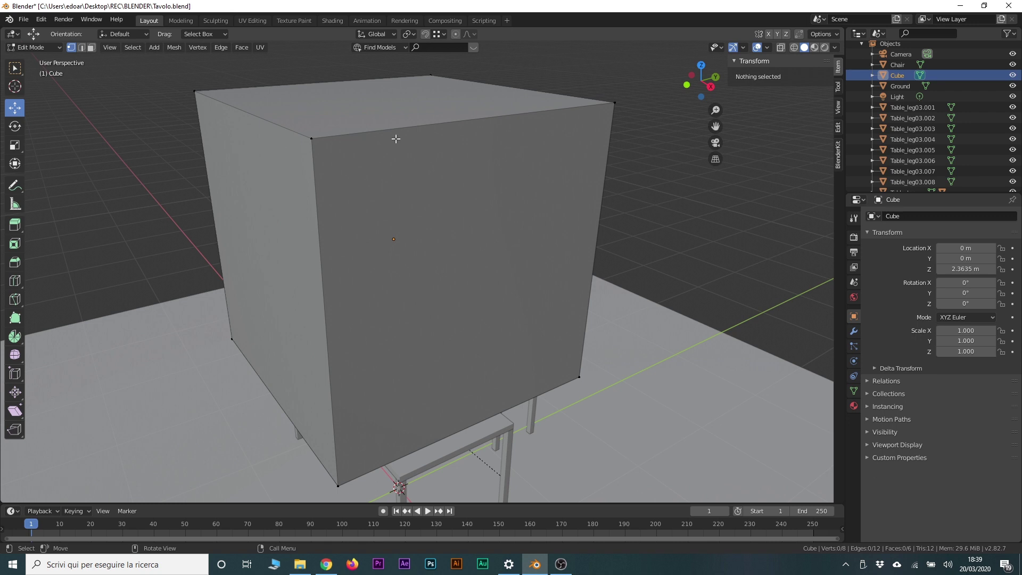
middle_drag(434, 146, 319, 147)
click(326, 146)
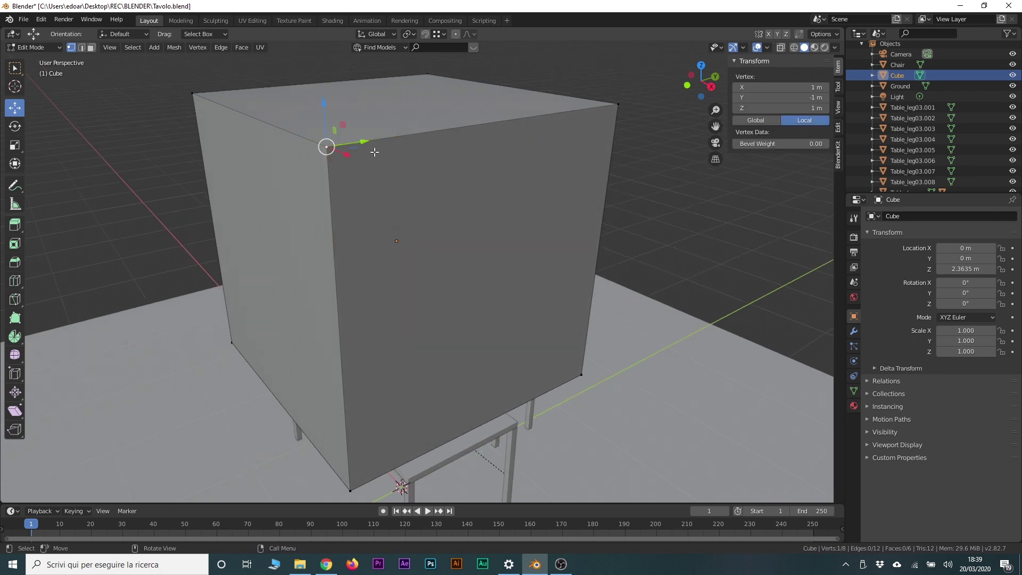
scroll(374, 151, down, 2)
middle_drag(374, 151, 376, 155)
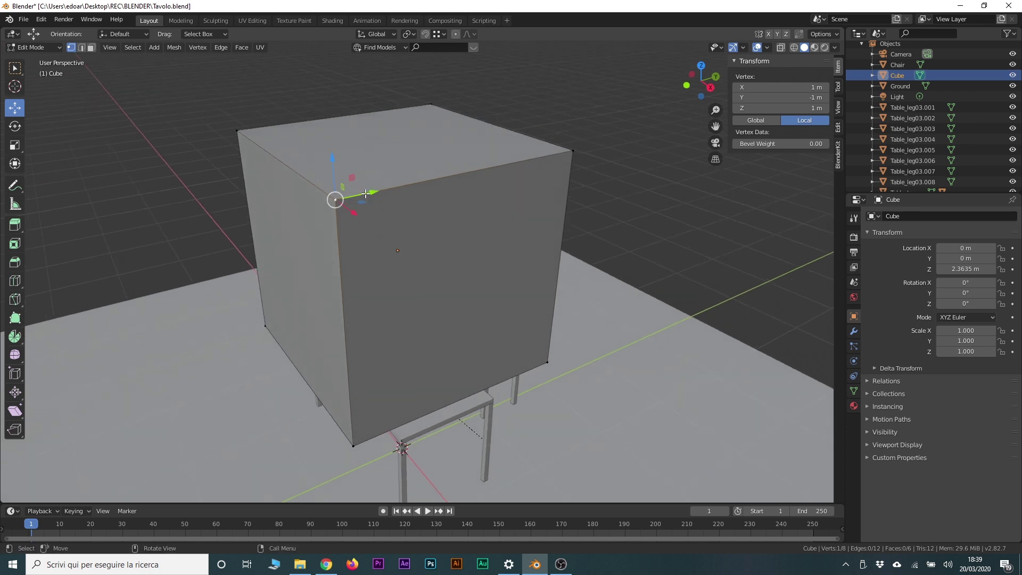
mouse_move(366, 193)
mouse_down()
mouse_move(485, 181)
mouse_move(445, 188)
mouse_move(427, 314)
mouse_move(441, 333)
mouse_up()
Push the corner vertex into the face, lower the top right vertex, and raise the top vertices.
middle_drag(481, 299, 557, 298)
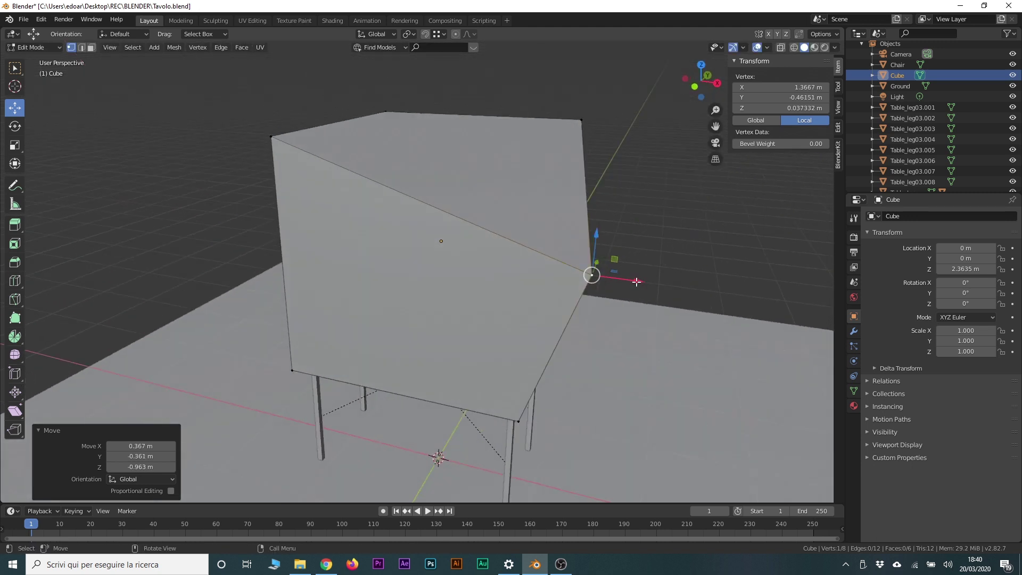
drag(636, 281, 426, 253)
click(581, 120)
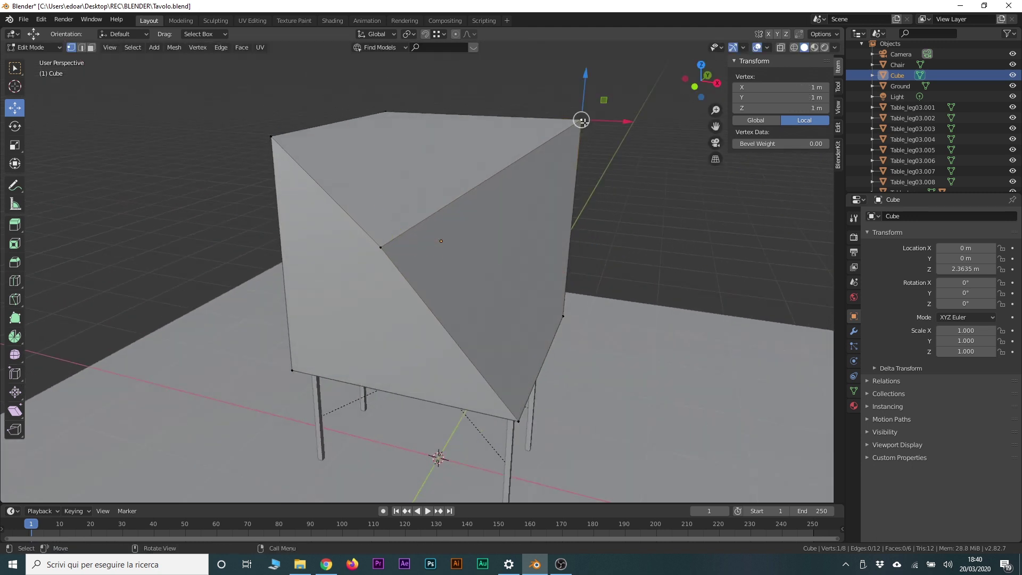
drag(582, 120, 580, 167)
mouse_move(580, 167)
middle_down()
mouse_move(501, 188)
mouse_move(569, 81)
middle_up()
drag(568, 81, 227, 262)
drag(345, 145, 345, 112)
In edge select mode, slide one cube edge 0.806 m along X.
click(138, 115)
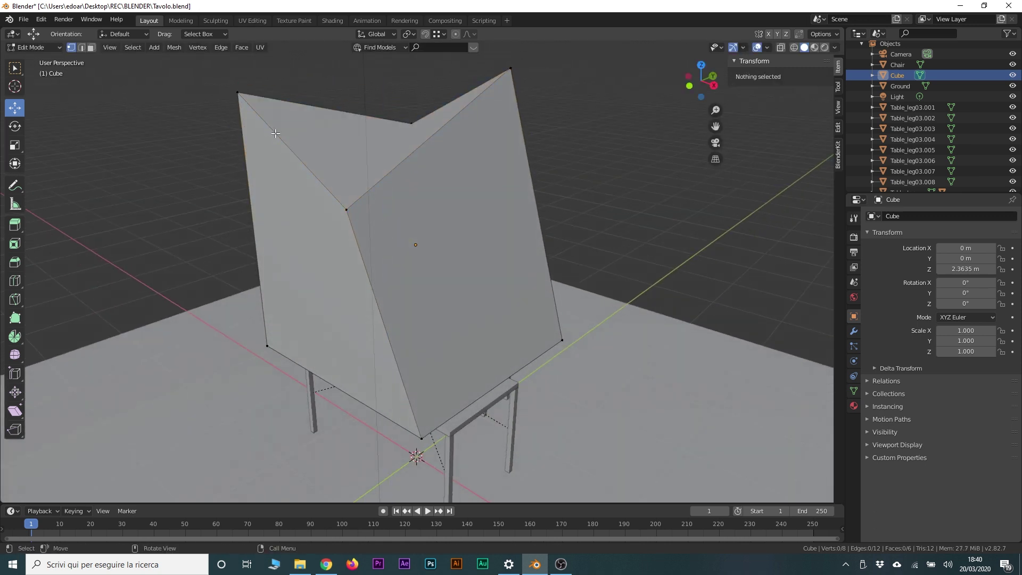
click(80, 49)
click(506, 377)
middle_drag(611, 343, 629, 321)
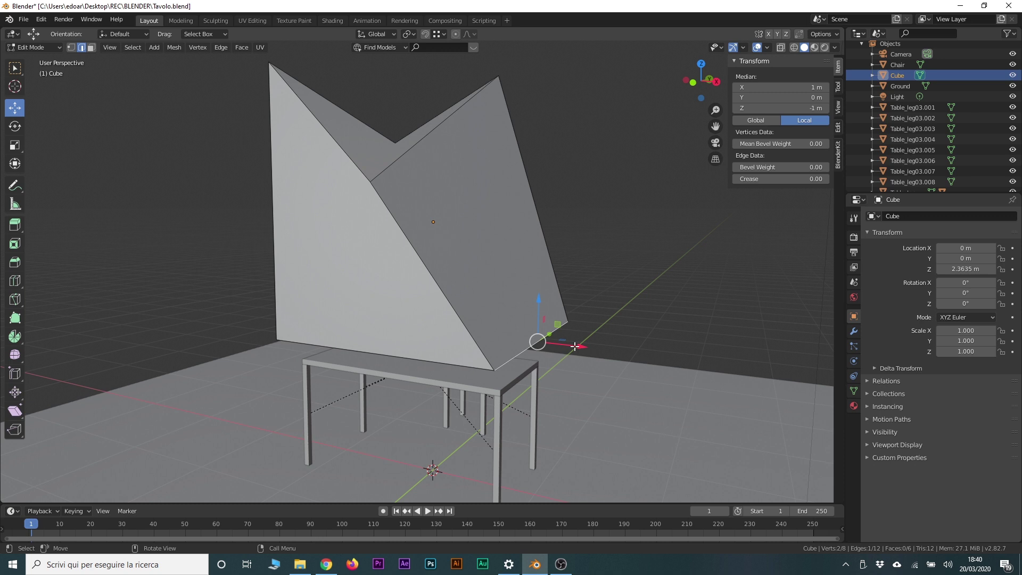
drag(574, 346, 453, 324)
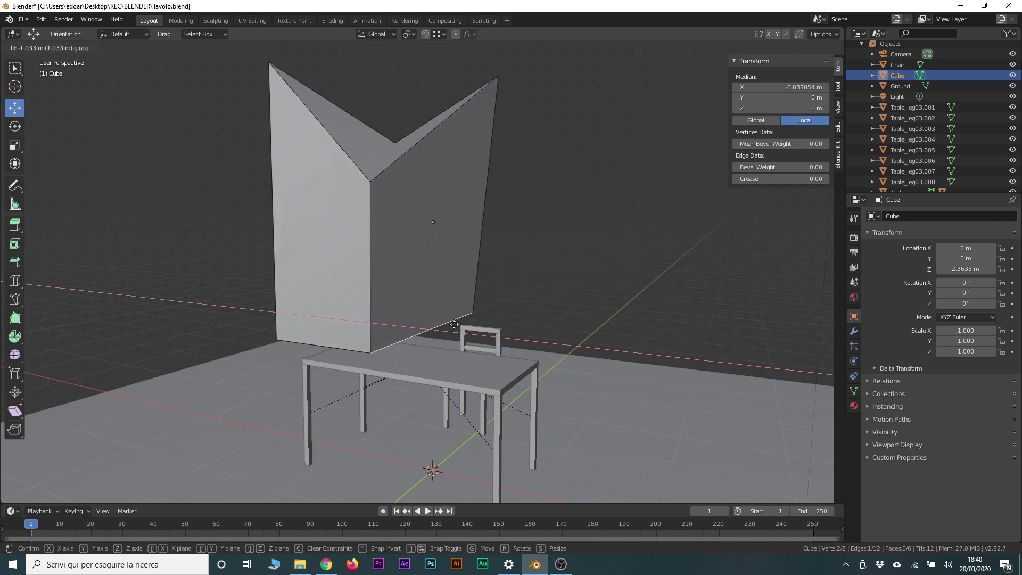
drag(454, 324, 679, 324)
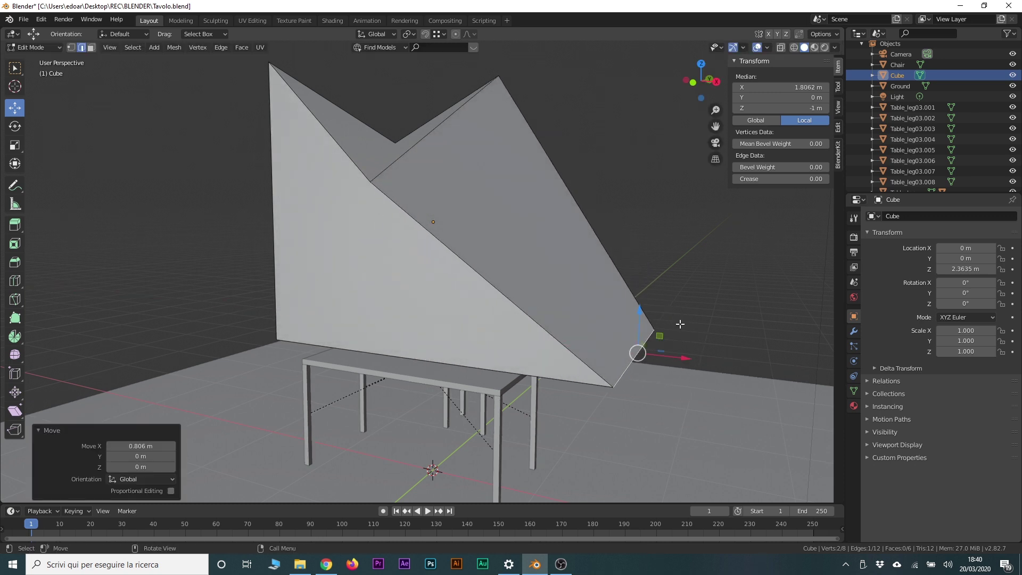
mouse_move(492, 203)
middle_down()
mouse_move(411, 212)
mouse_move(449, 194)
middle_up()
Switch to face select and try selecting the wedge's side, top and underside faces.
key(3)
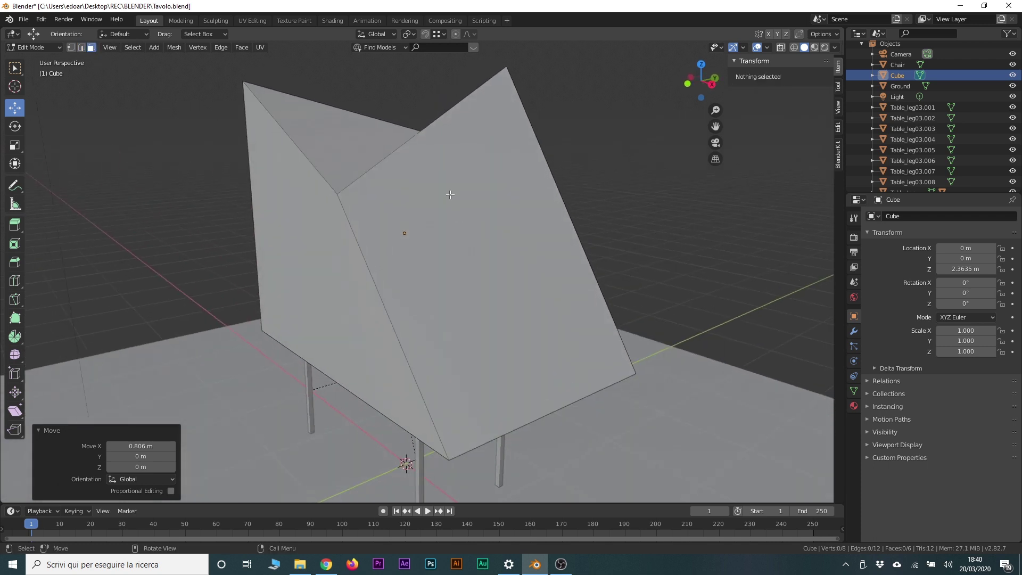
click(450, 194)
click(294, 238)
click(332, 153)
mouse_move(408, 237)
middle_down()
mouse_move(364, 308)
mouse_move(273, 253)
mouse_move(324, 259)
middle_up()
click(364, 309)
click(324, 259)
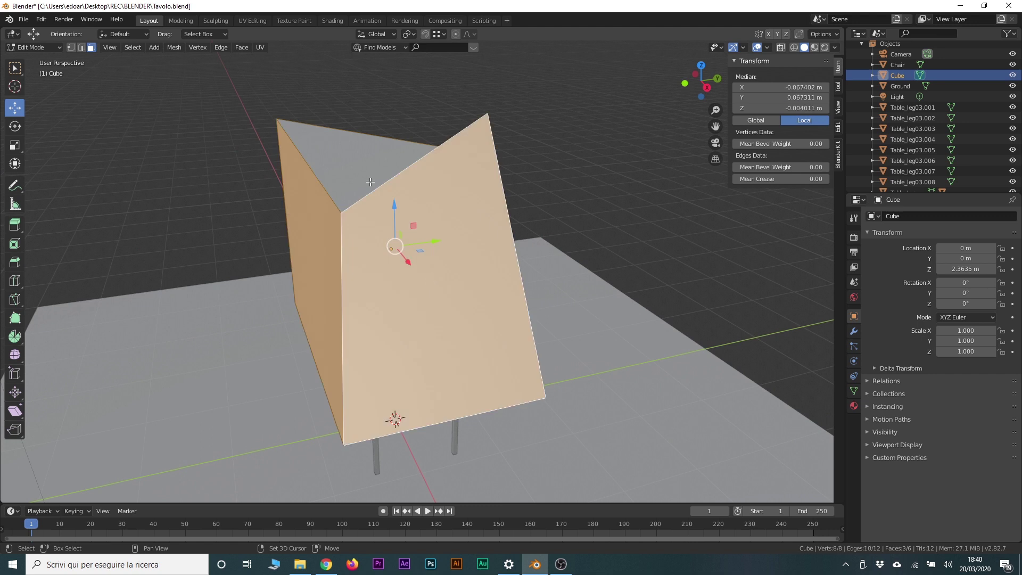
mouse_move(370, 181)
middle_down()
mouse_move(346, 285)
mouse_move(543, 244)
mouse_move(441, 224)
middle_up()
click(347, 285)
Raise the wedge's top face by 0.202 m and return to Object Mode.
click(411, 160)
drag(463, 87, 463, 69)
mouse_move(463, 69)
middle_down()
mouse_move(472, 208)
mouse_move(578, 113)
middle_up()
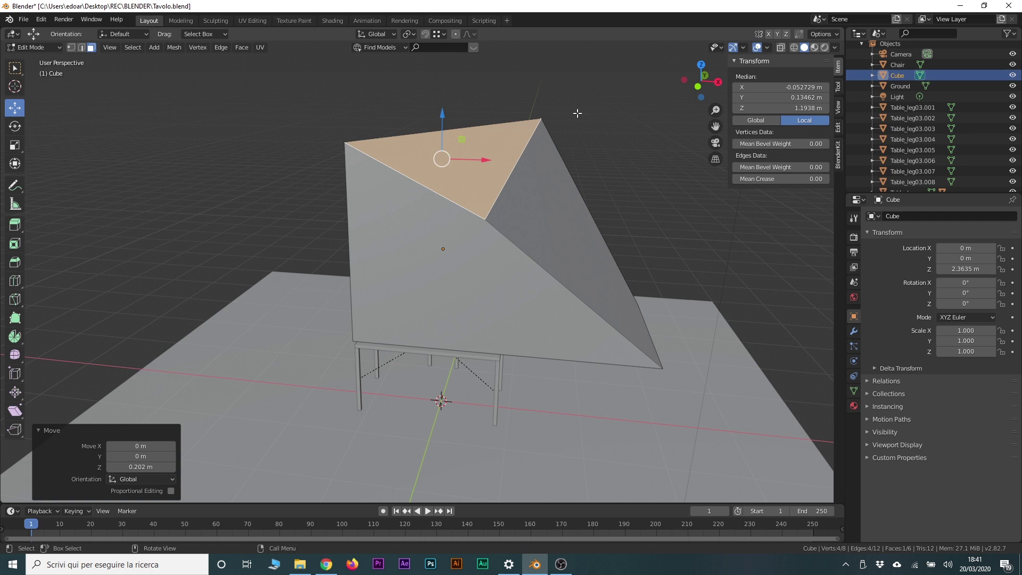
key(Tab)
key(Tab)
key(Tab)
key(Tab)
key(Tab)
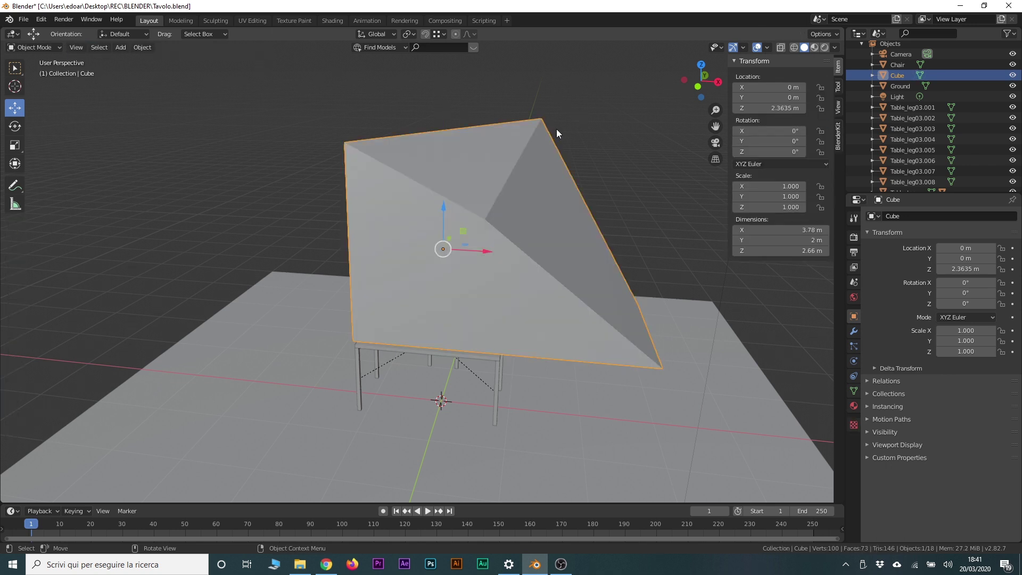
Try transforming the cube: undone move, 13.4° Y rotation, uniform scale-up, shift to X -0.498 m.
mouse_move(542, 181)
middle_down()
mouse_move(552, 116)
mouse_move(655, 159)
mouse_move(553, 216)
middle_up()
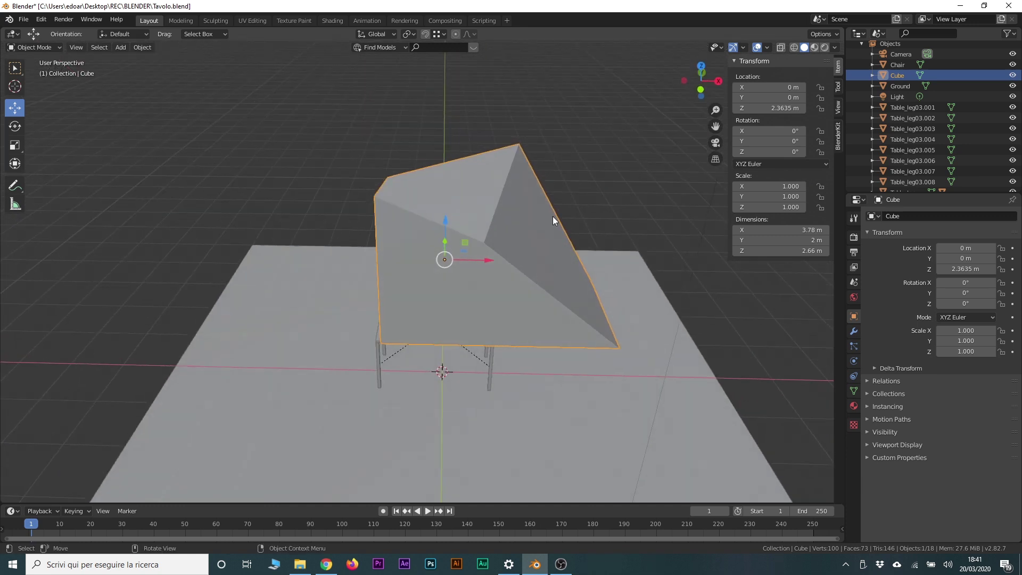
drag(465, 243, 375, 200)
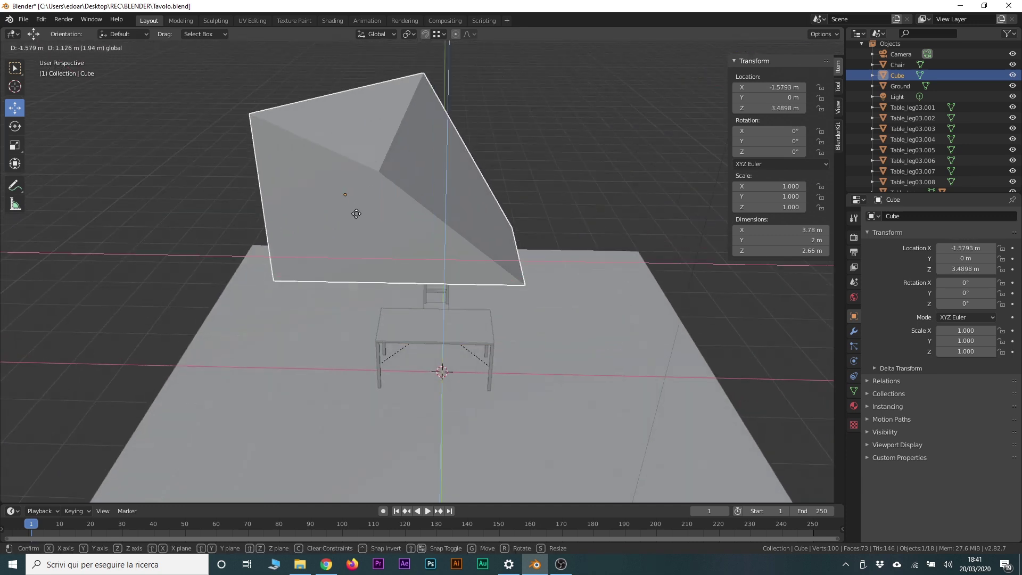
key(ctrl+z)
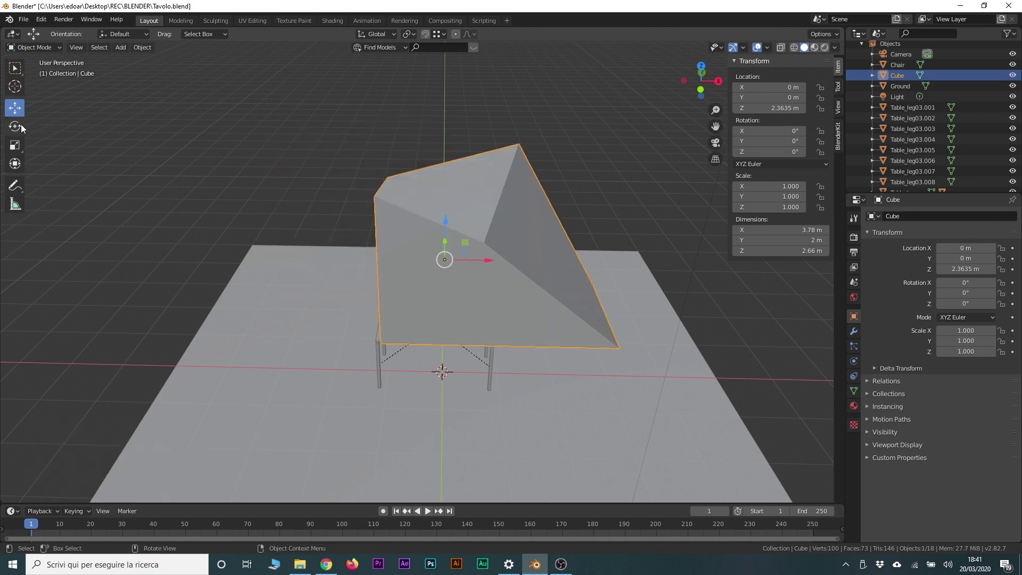
click(15, 126)
mouse_move(479, 238)
mouse_down()
mouse_move(449, 216)
mouse_move(469, 218)
mouse_up()
click(15, 149)
mouse_move(457, 274)
mouse_down()
mouse_move(480, 279)
mouse_move(393, 241)
mouse_move(498, 235)
mouse_up()
click(15, 107)
mouse_move(498, 234)
middle_down()
mouse_move(477, 222)
mouse_move(404, 235)
mouse_move(439, 247)
mouse_move(475, 239)
middle_up()
Toggle Edit Mode on and off, then delete the wedge cube.
key(Tab)
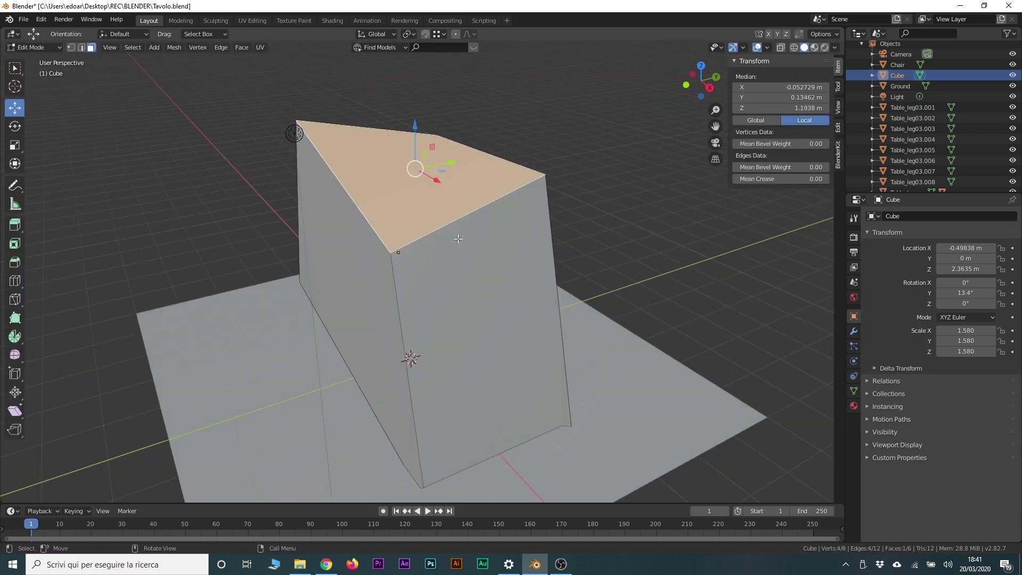
key(Tab)
key(Delete)
Add a UV Sphere and set it to 6 segments and 4 rings.
scroll(456, 169, up, 5)
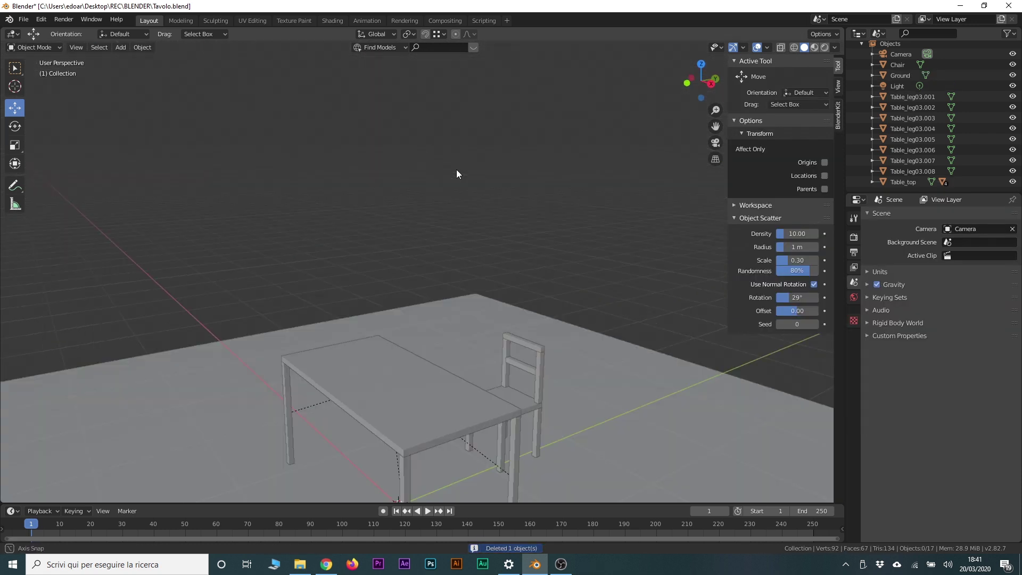
shift+middle_drag(452, 228, 471, 145)
click(125, 49)
mouse_move(140, 59)
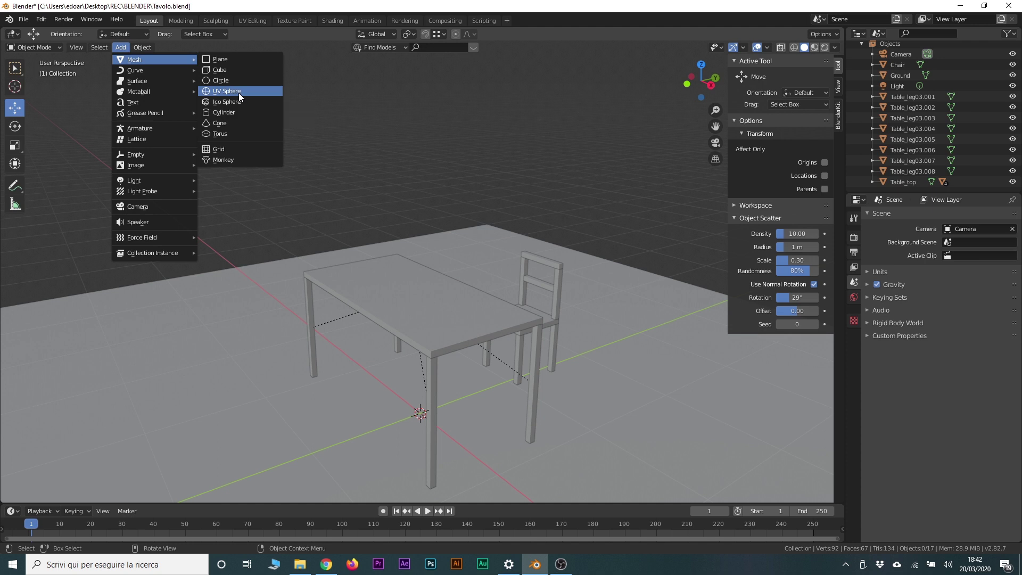
click(239, 94)
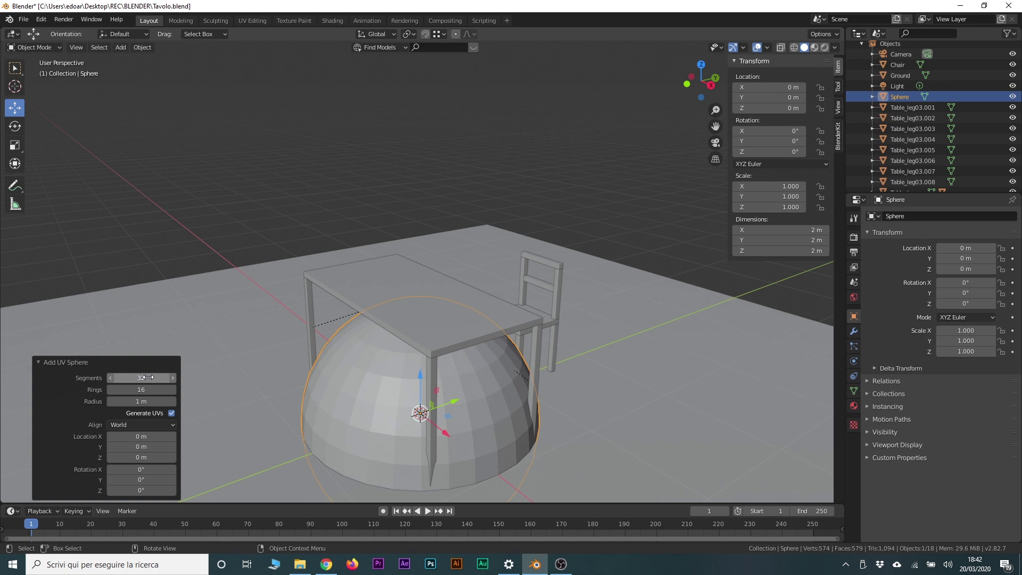
drag(127, 377, 112, 378)
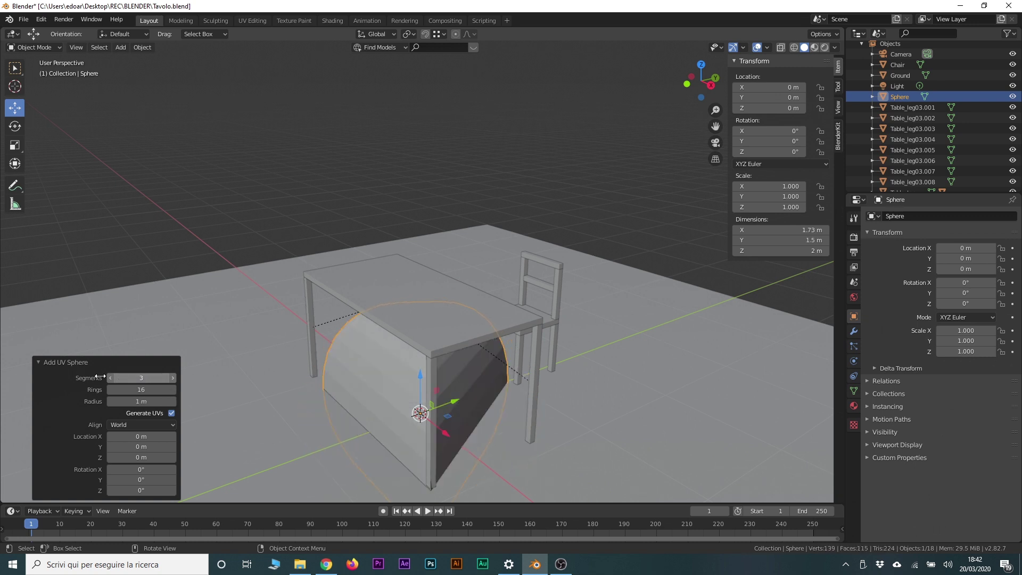
click(174, 377)
mouse_move(250, 405)
middle_down()
mouse_move(320, 382)
mouse_move(338, 341)
mouse_move(321, 397)
mouse_move(334, 384)
middle_up()
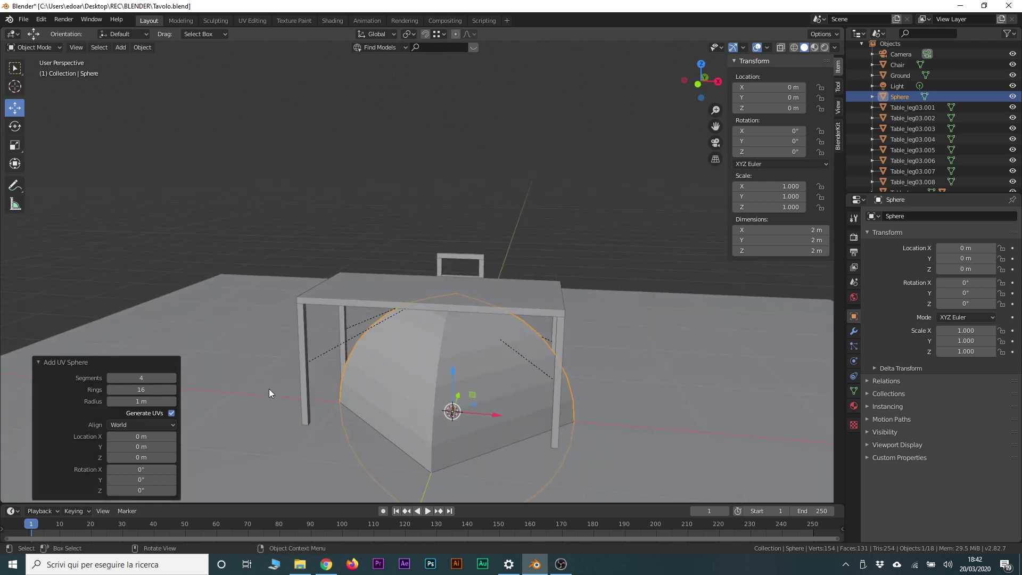
click(174, 377)
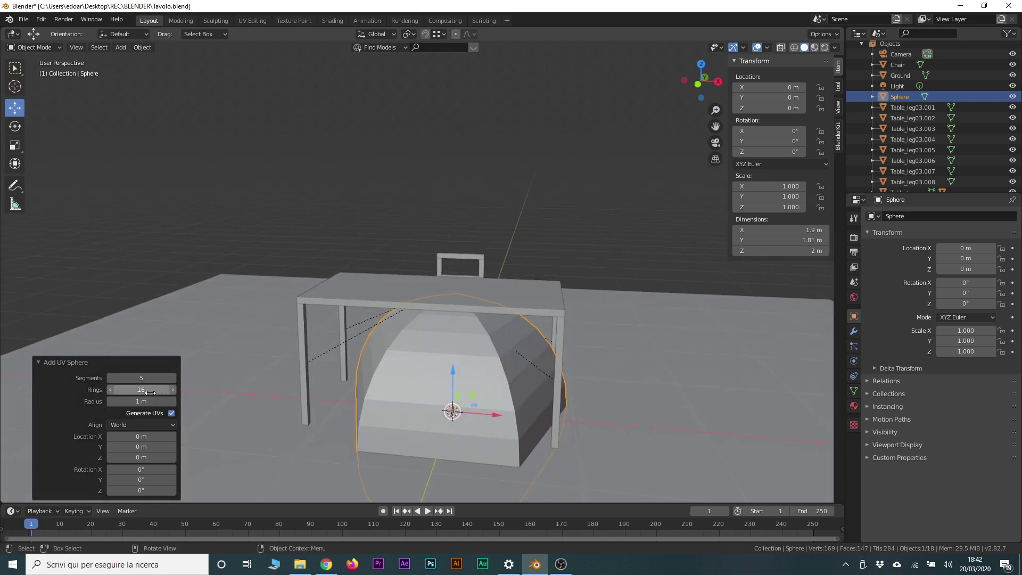
mouse_move(140, 389)
mouse_down()
mouse_move(131, 389)
mouse_move(144, 378)
mouse_up()
mouse_move(390, 435)
middle_down()
mouse_move(452, 415)
mouse_move(477, 391)
mouse_move(452, 378)
middle_up()
Lift the sphere above the table to Z 2.27 m and frame it in view.
key(Tab)
key(Tab)
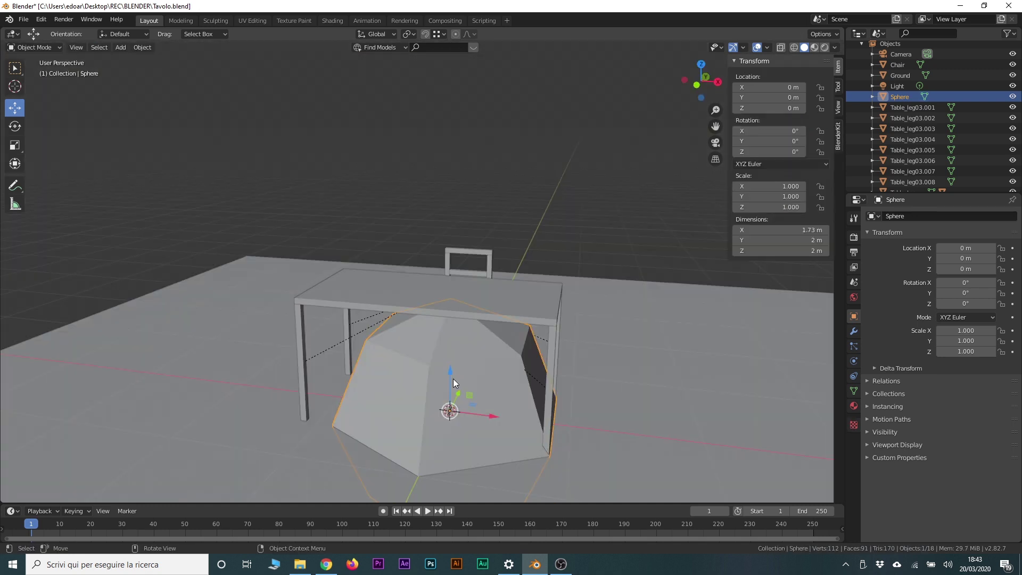
drag(452, 378, 540, 196)
middle_drag(541, 196, 571, 212)
key(KP_Decimal)
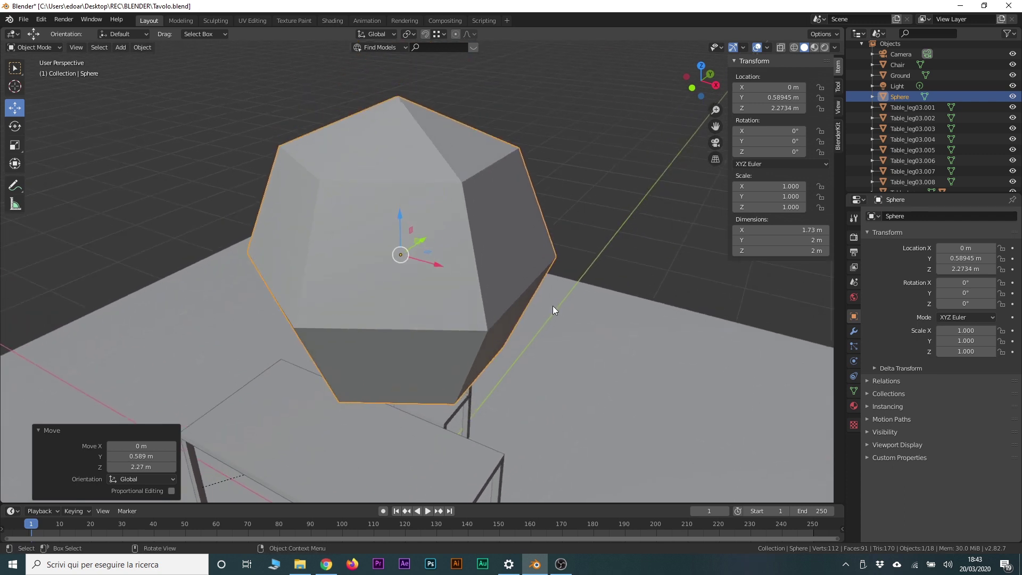
In Edit Mode, click through several of the sphere's faces, then return to Object Mode.
key(Tab)
middle_drag(452, 296, 514, 218)
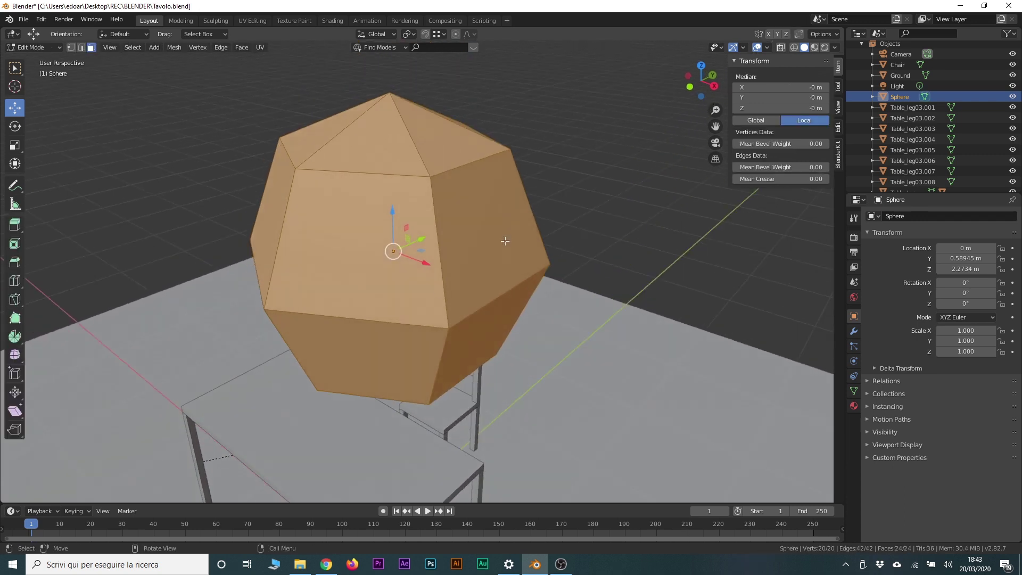
click(514, 218)
click(457, 133)
click(367, 149)
click(373, 288)
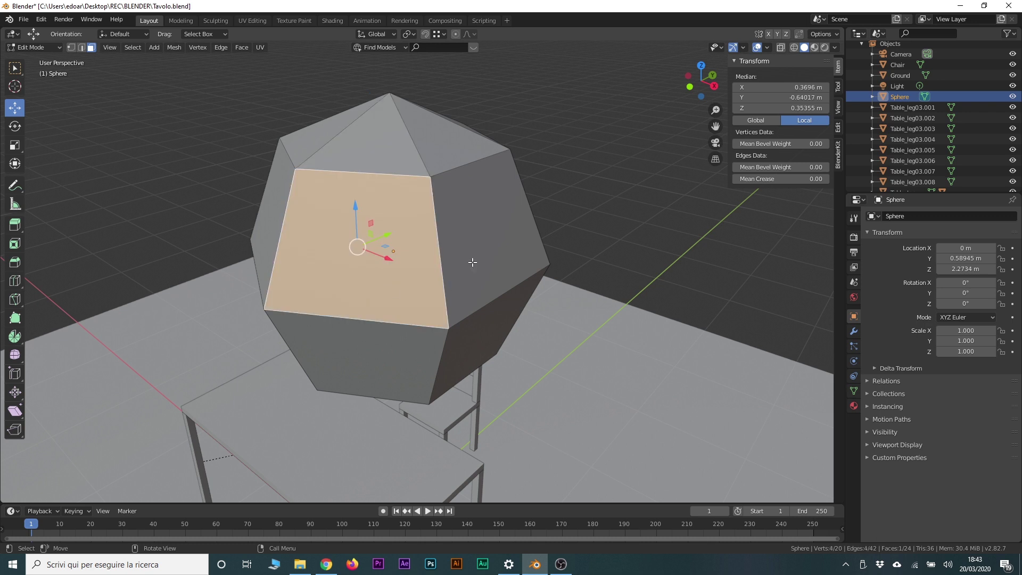
click(483, 258)
key(Tab)
key(KP_Decimal)
click(123, 47)
mouse_move(154, 59)
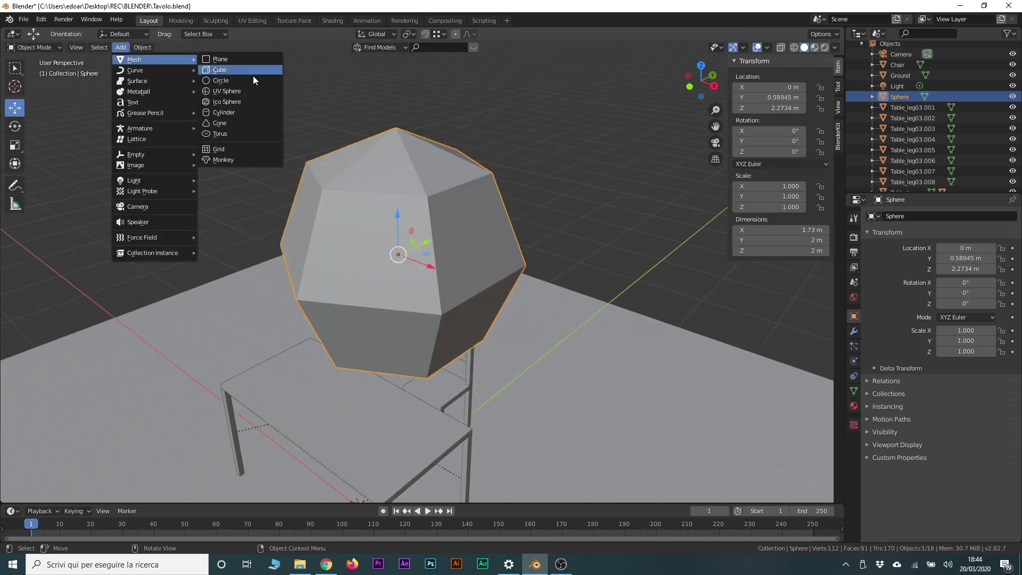
Add a second UV Sphere and push one of its upper faces 0.3635 m inward.
click(259, 91)
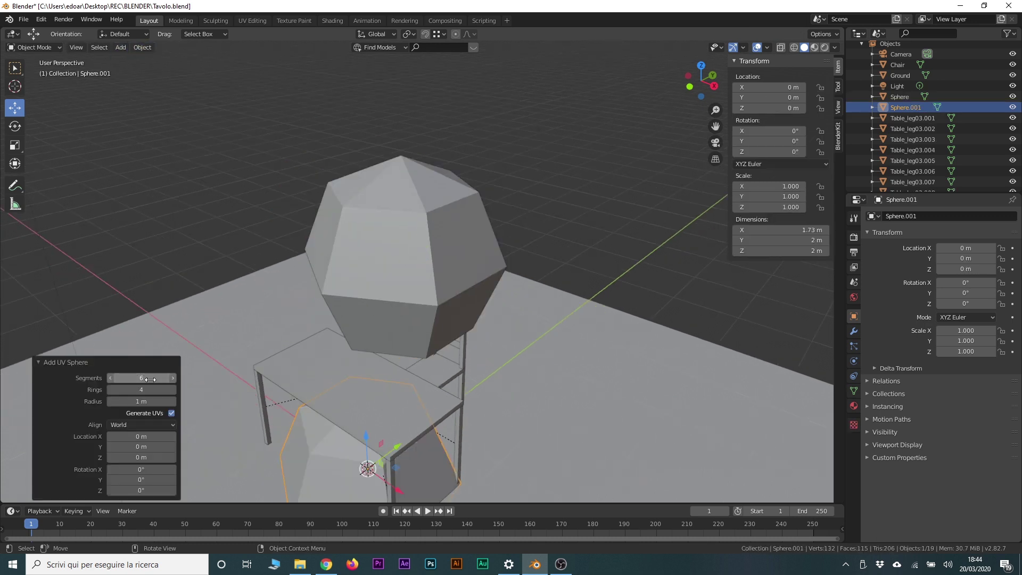
drag(141, 377, 131, 381)
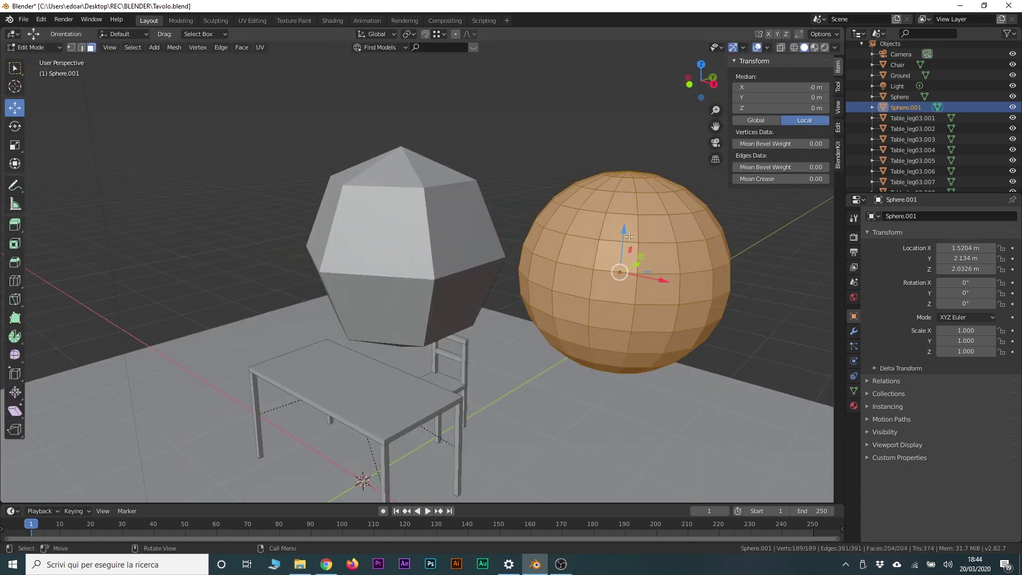
click(626, 229)
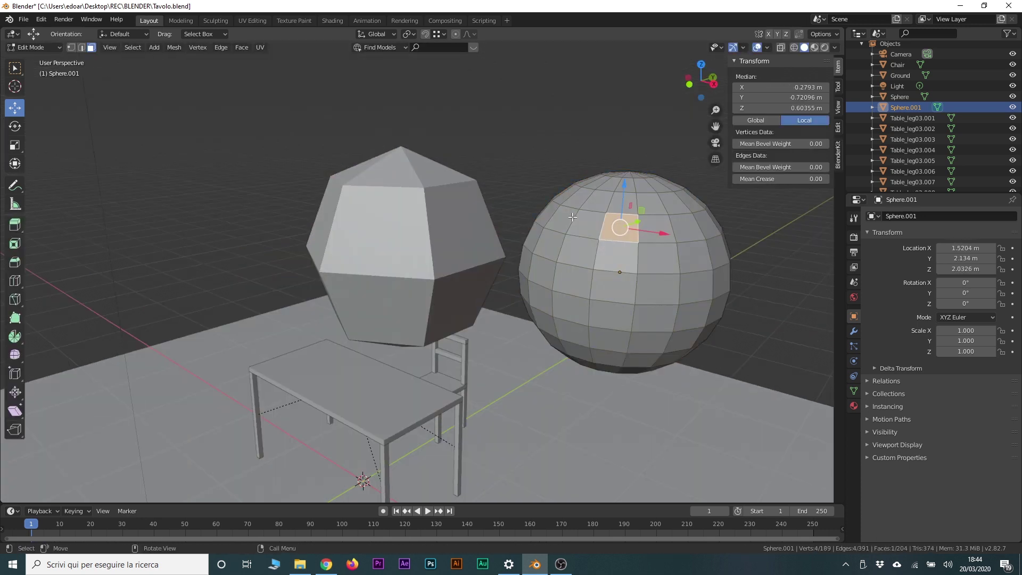
click(575, 224)
click(585, 256)
click(585, 287)
click(622, 337)
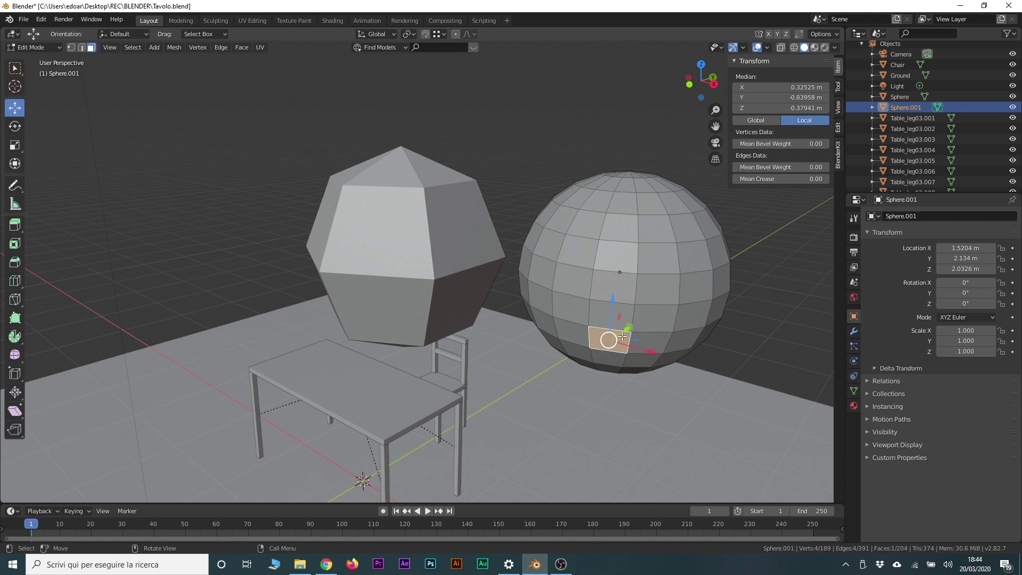
click(658, 226)
click(610, 205)
drag(620, 184, 585, 245)
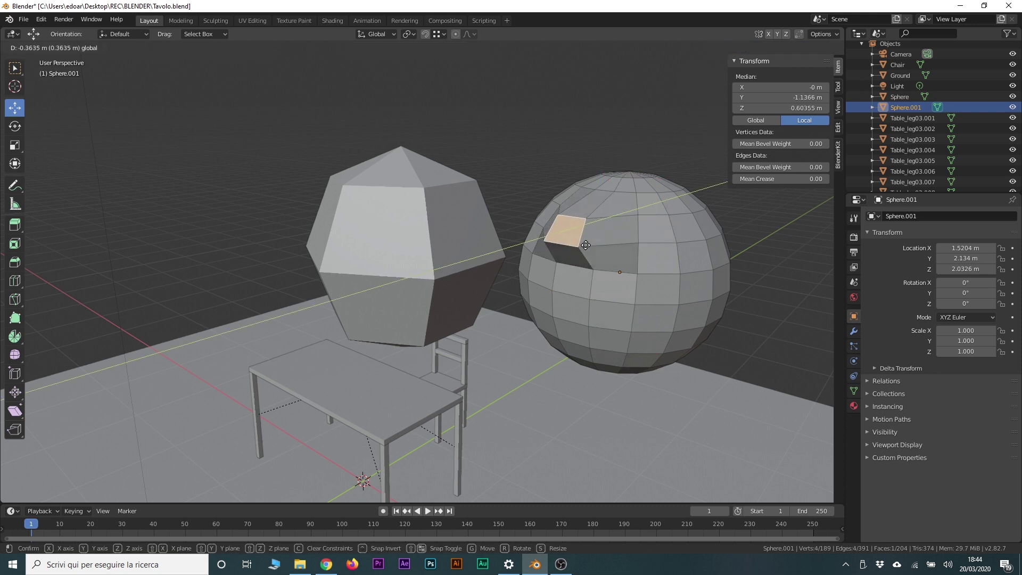
key(Tab)
Slide the first sphere's front face along Y, then box-select both spheres.
click(375, 218)
key(Tab)
click(399, 227)
mouse_move(403, 226)
mouse_down()
mouse_move(406, 241)
mouse_move(402, 234)
mouse_up()
key(Tab)
drag(292, 140, 621, 221)
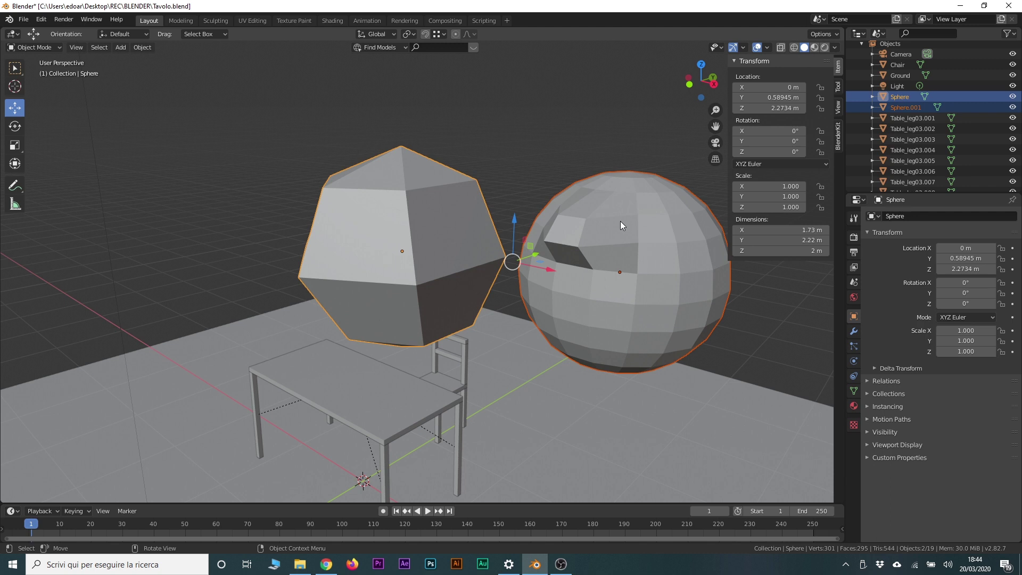
Delete both spheres, then orbit and zoom around the table.
key(Delete)
mouse_move(621, 222)
middle_down()
mouse_move(476, 175)
mouse_move(417, 206)
mouse_move(468, 181)
mouse_move(387, 193)
mouse_move(455, 184)
middle_up()
scroll(465, 231, up, 2)
middle_drag(410, 235, 414, 228)
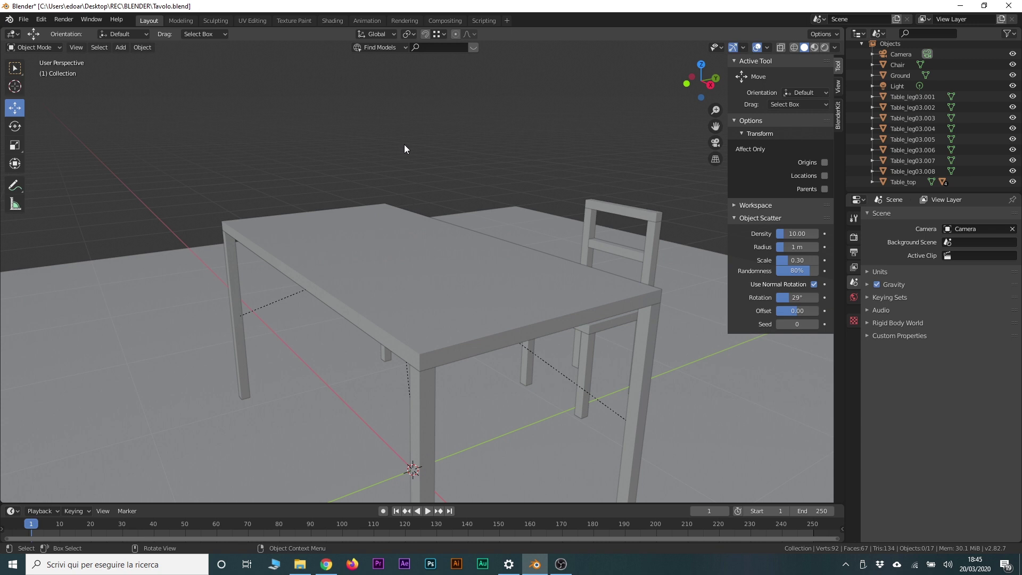
Add a cube and raise it along Z to sit above the table.
key(shift+a)
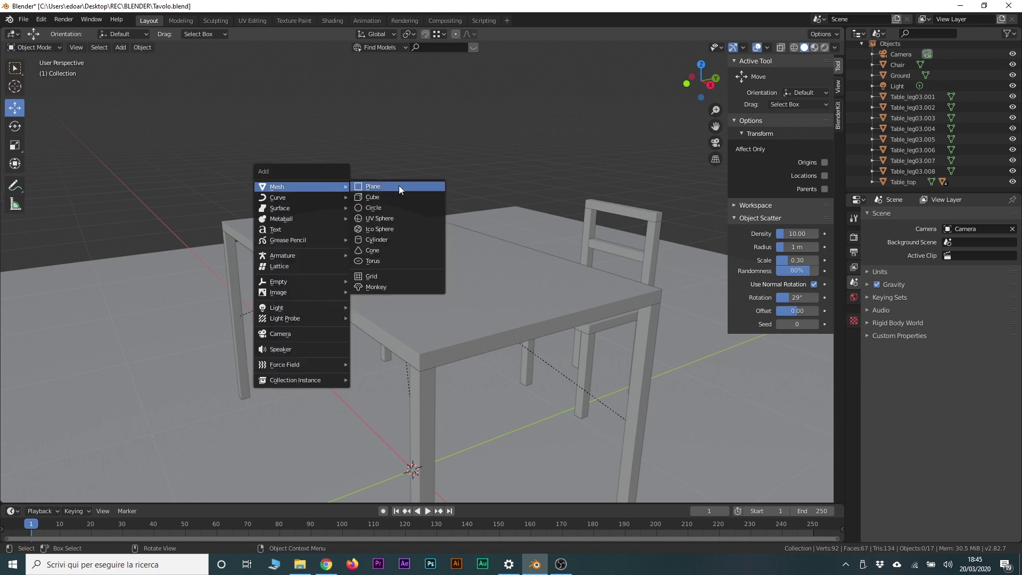
click(403, 196)
key(g)
key(z)
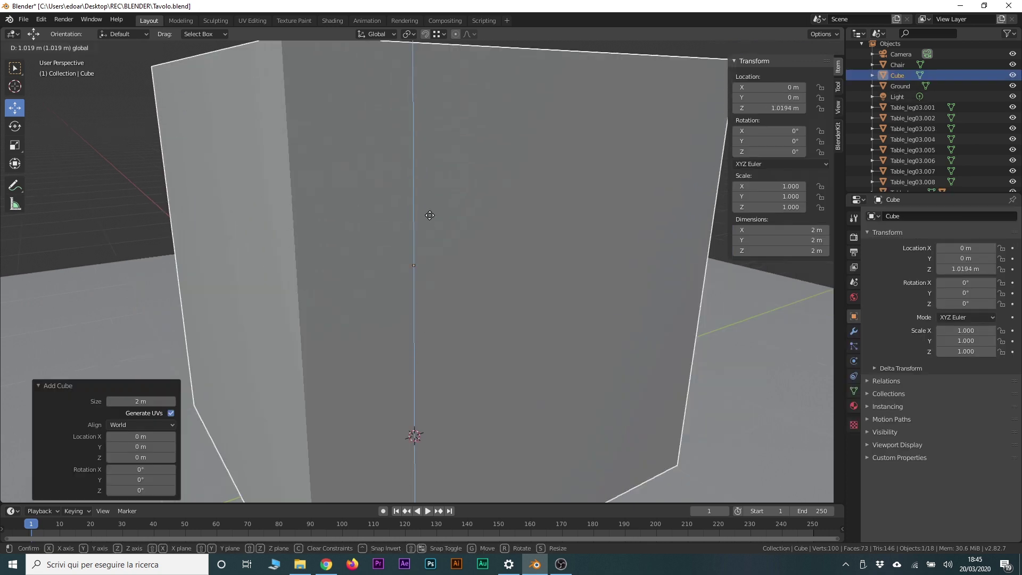
click(439, 105)
scroll(454, 283, down, 3)
scroll(454, 283, down, 1)
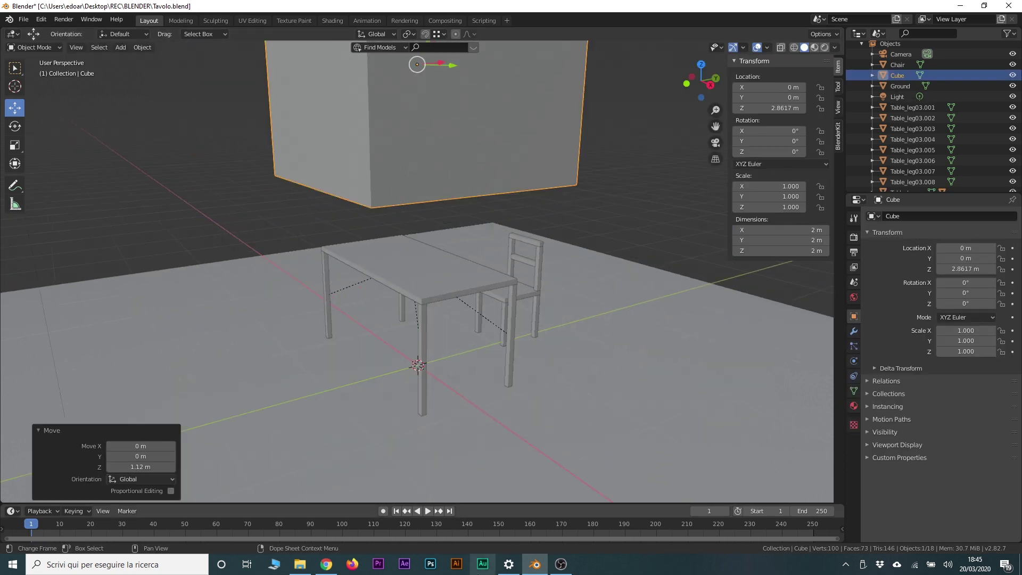
middle_drag(491, 350, 490, 474)
mouse_move(507, 379)
middle_down()
mouse_move(445, 409)
mouse_move(420, 404)
mouse_move(465, 244)
middle_up()
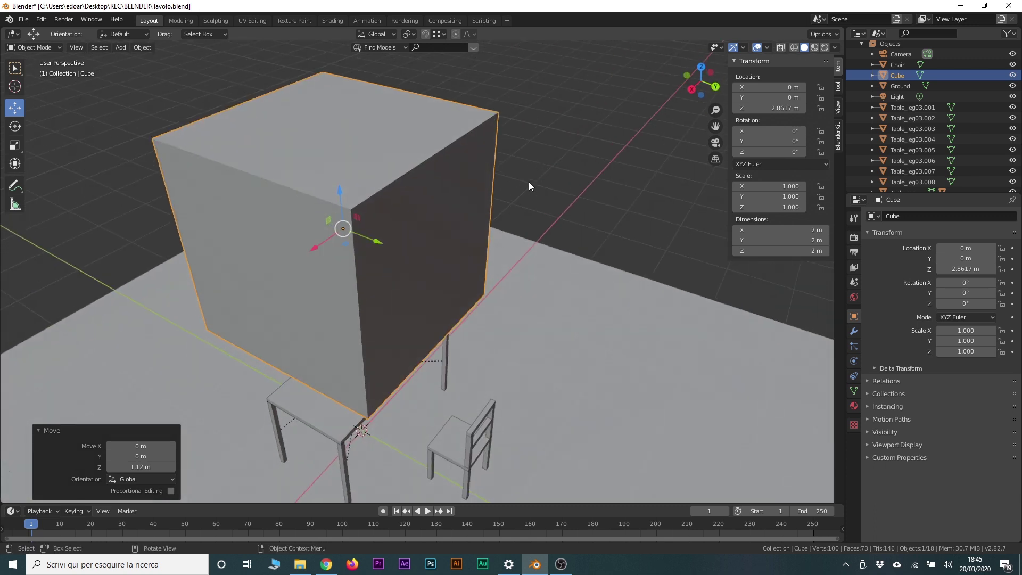
middle_drag(529, 181, 593, 219)
Scale the cube down in depth and height using Y and Z axis constraints.
key(shift+space)
key(s)
drag(506, 256, 483, 251)
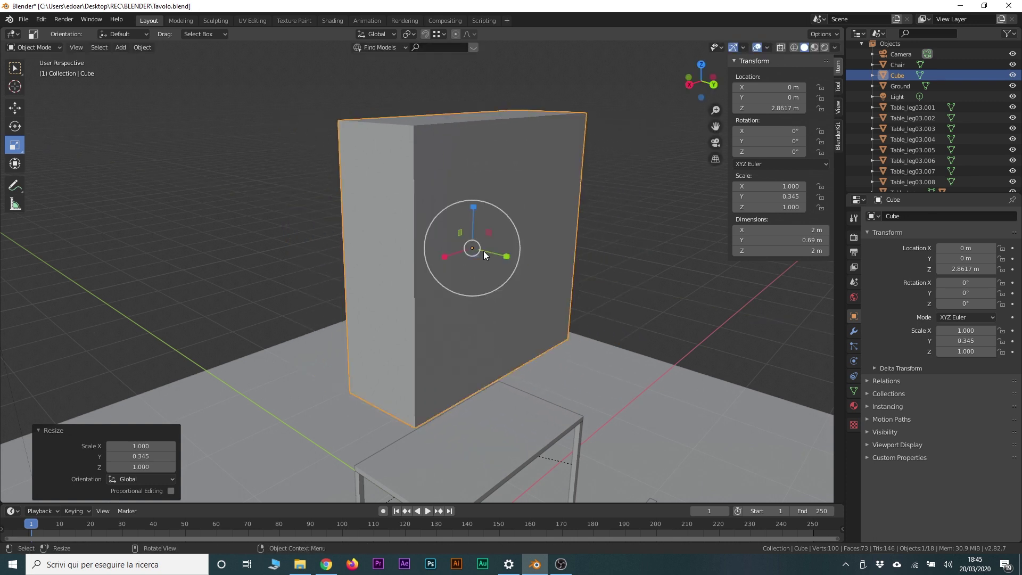
key(s)
key(z)
click(508, 258)
key(s)
key(y)
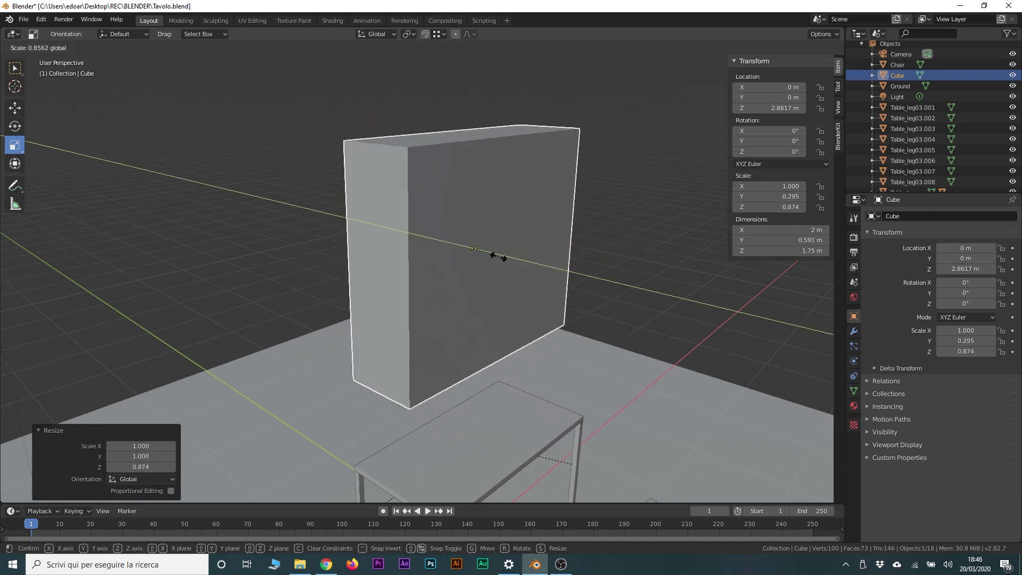
click(490, 256)
Refine the box's width and height to about 1.68 m wide and 1.51 m tall.
middle_drag(464, 251, 418, 247)
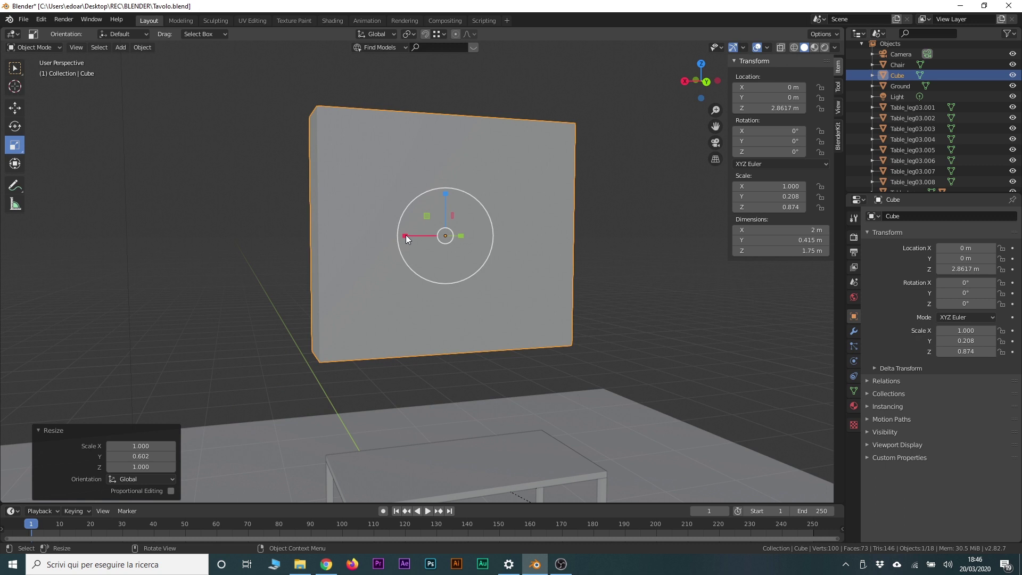
drag(406, 235, 414, 235)
drag(445, 194, 446, 198)
drag(402, 235, 405, 235)
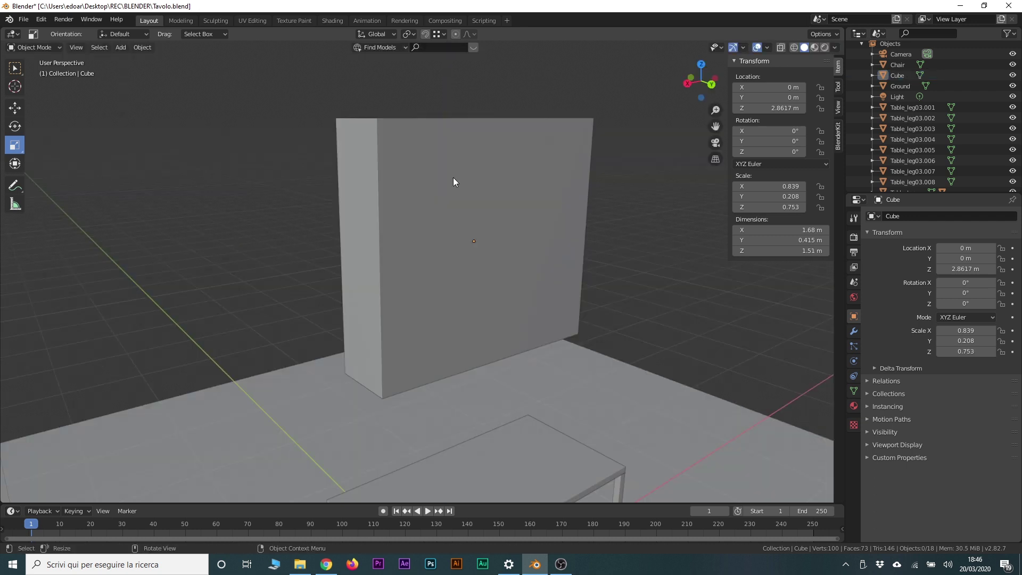
middle_drag(389, 204, 506, 203)
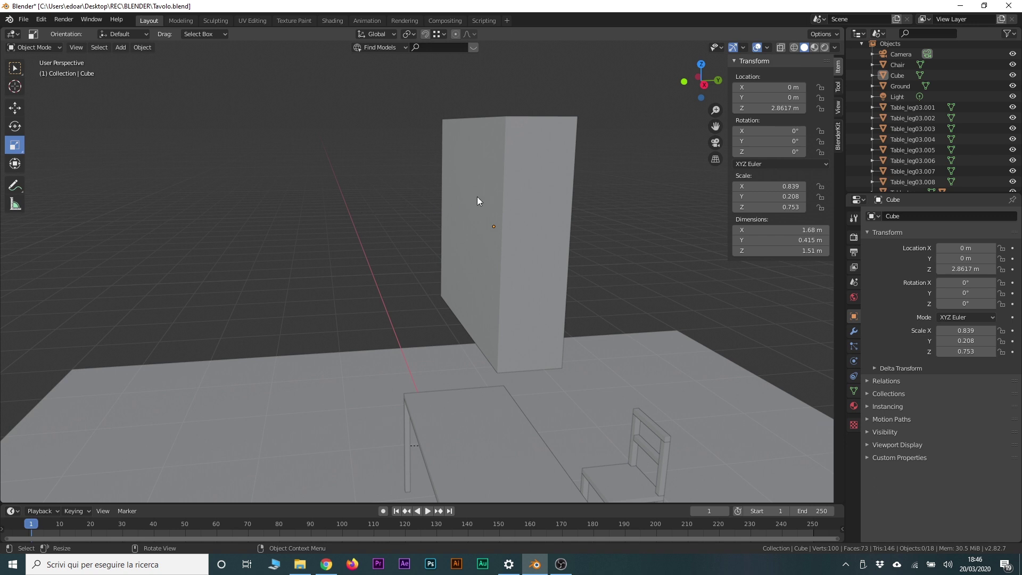
mouse_move(532, 173)
middle_down()
mouse_move(426, 178)
mouse_move(622, 185)
middle_up()
Enter Edit Mode with only the front face selected, and widen the toolbar to show tool names.
key(Tab)
click(420, 176)
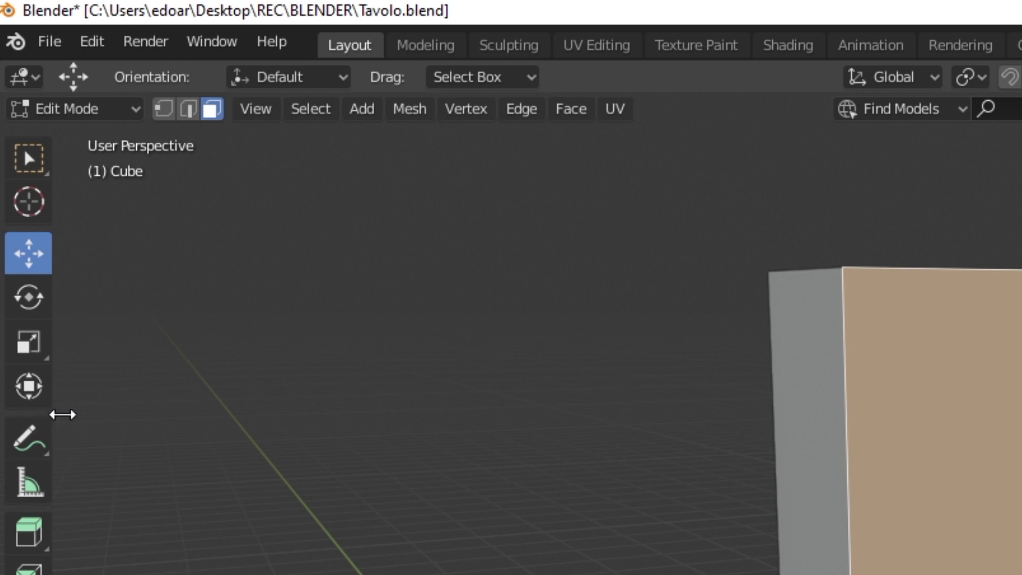
drag(59, 415, 171, 412)
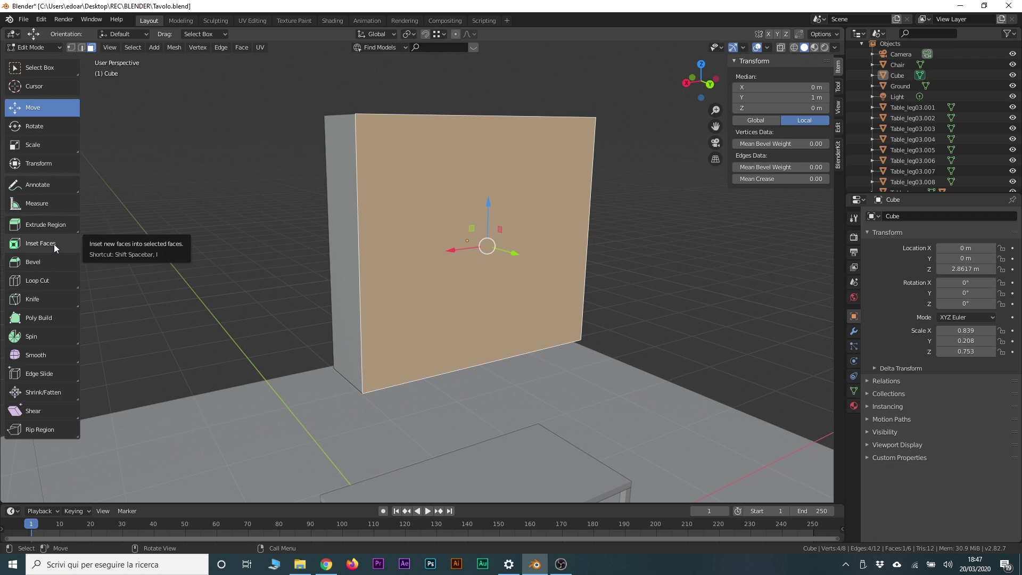
Inset the box's front face with the Inset Faces tool.
click(53, 244)
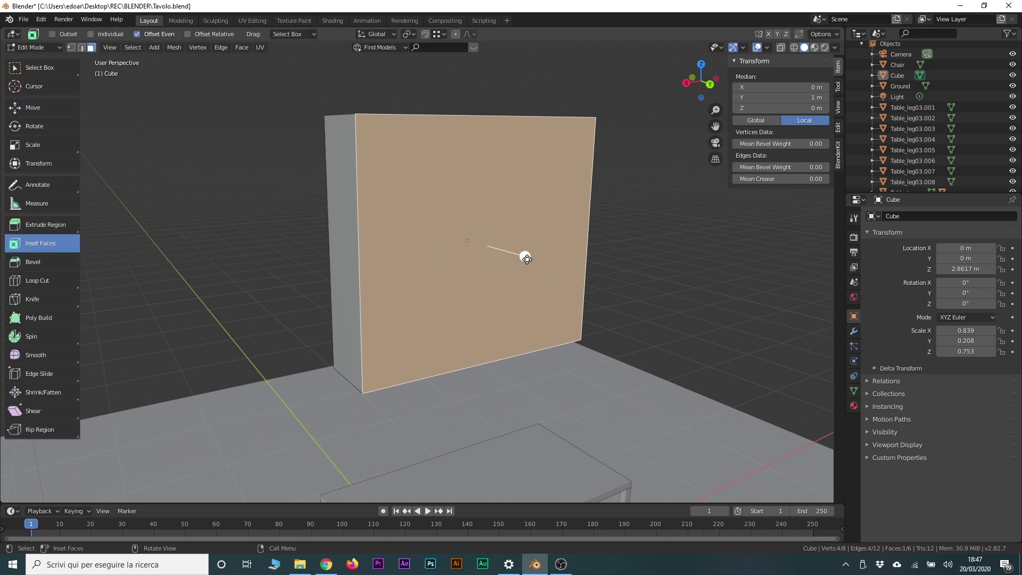
mouse_move(521, 255)
mouse_down()
mouse_move(474, 244)
mouse_move(515, 267)
mouse_move(499, 259)
mouse_up()
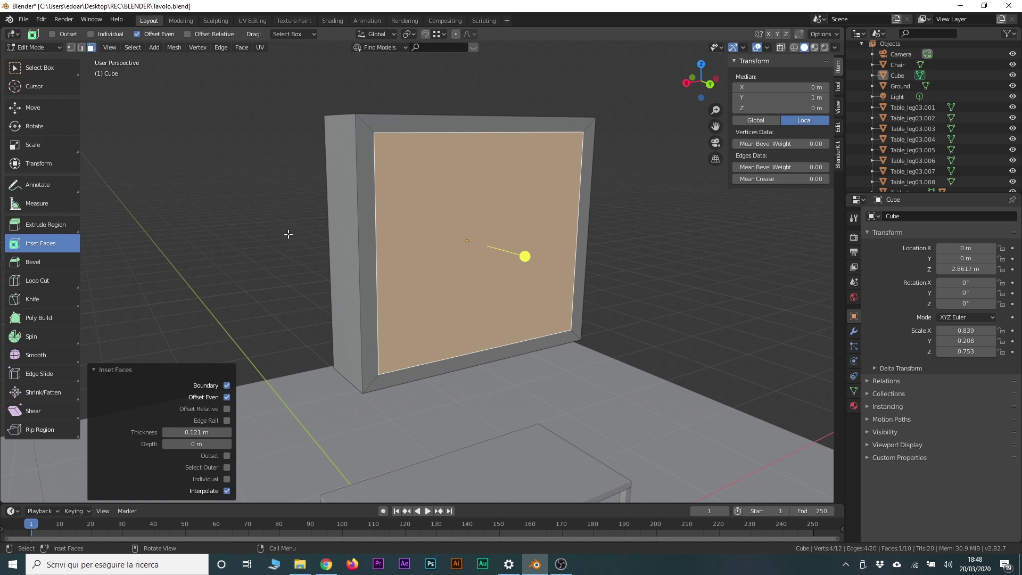
middle_drag(284, 227, 312, 230)
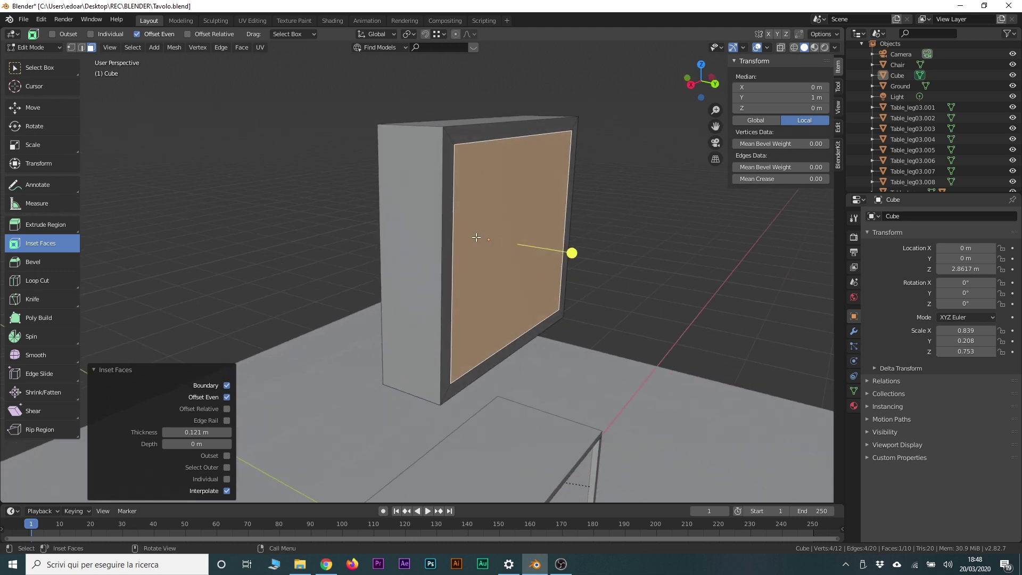
mouse_move(377, 254)
middle_down()
mouse_move(447, 250)
mouse_move(390, 239)
mouse_move(418, 240)
middle_up()
Inset the other broad face by 0.1294 m and shrink its inner panel to 0.788 in Z.
click(451, 193)
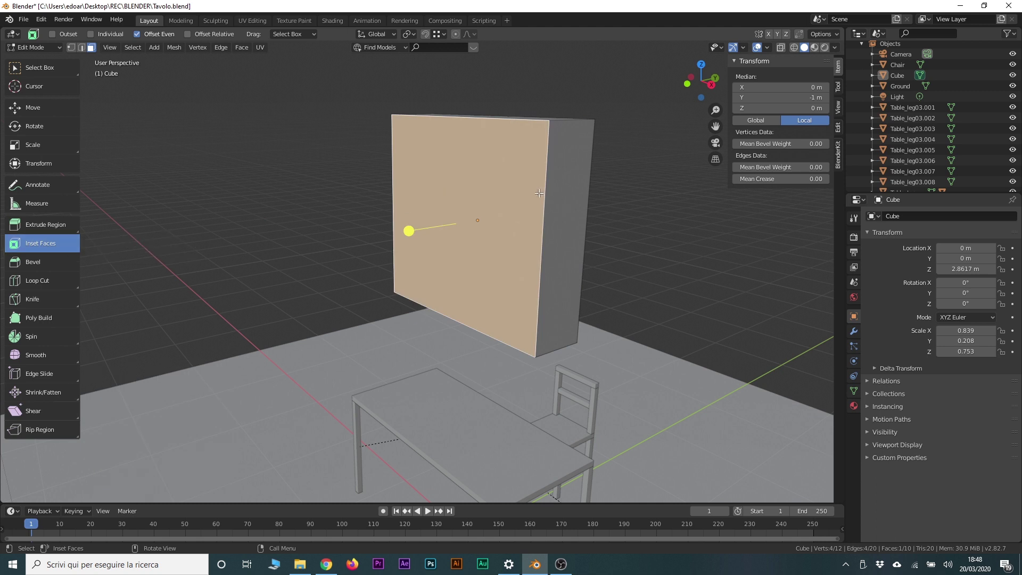
key(i)
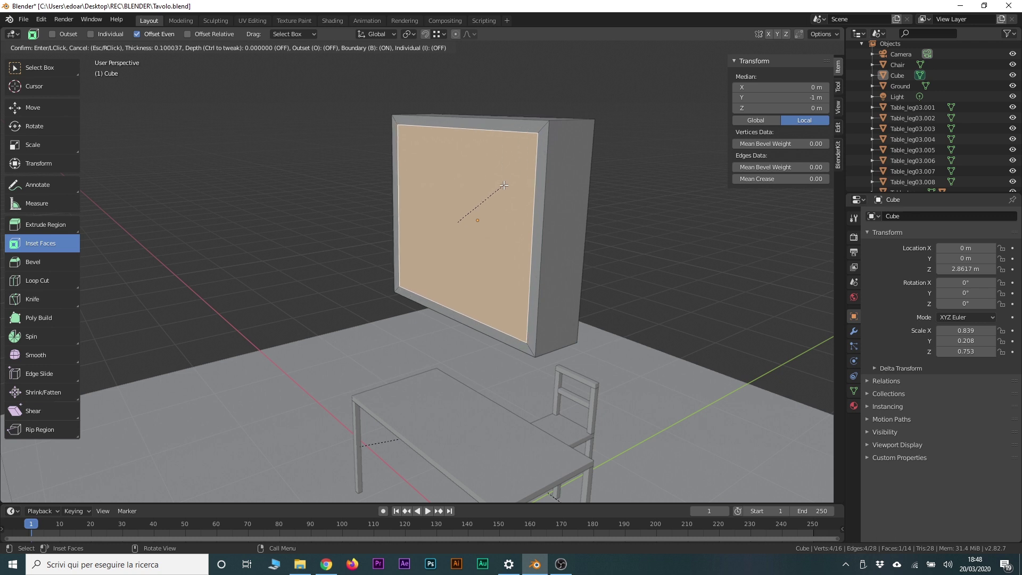
click(502, 187)
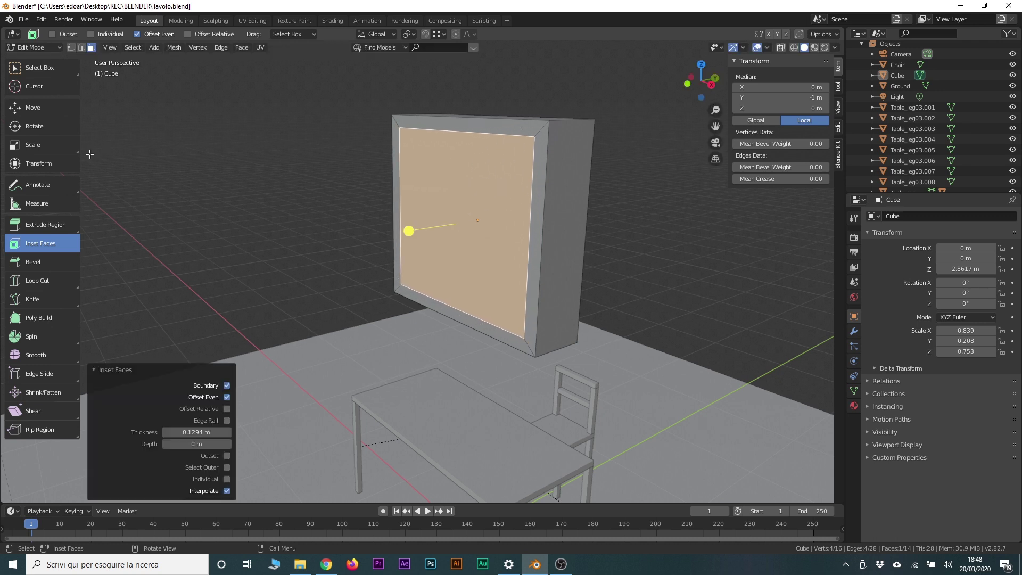
click(43, 149)
drag(457, 185, 462, 194)
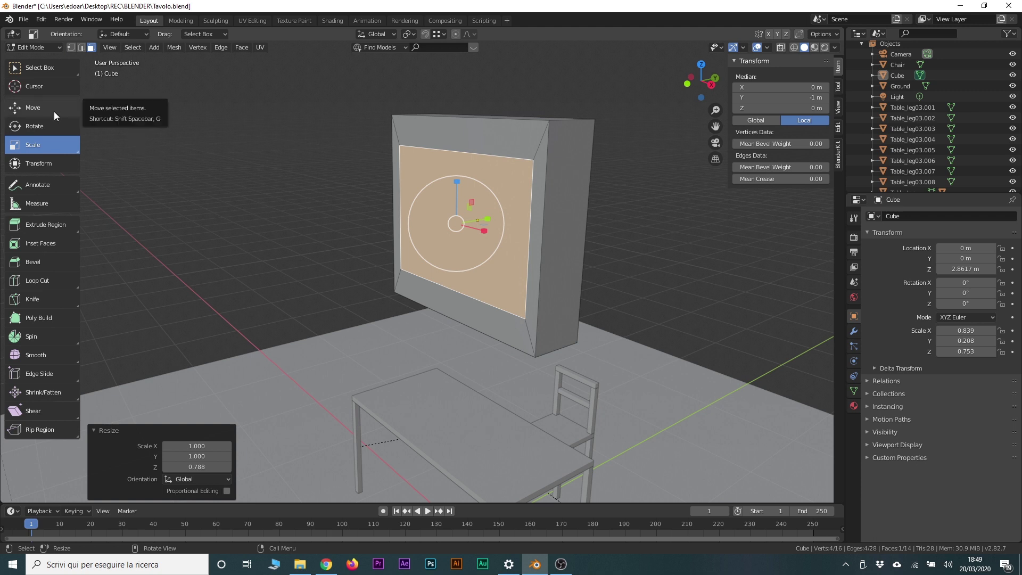
click(53, 111)
mouse_move(493, 217)
mouse_down()
mouse_move(379, 248)
mouse_move(417, 251)
mouse_up()
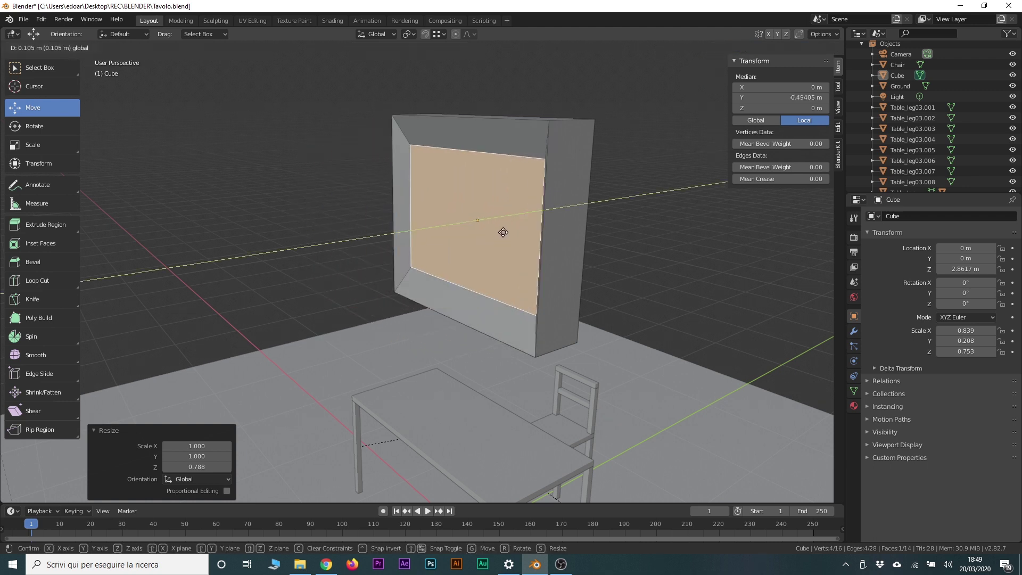
mouse_move(417, 252)
mouse_down()
mouse_move(452, 246)
mouse_move(454, 221)
mouse_up()
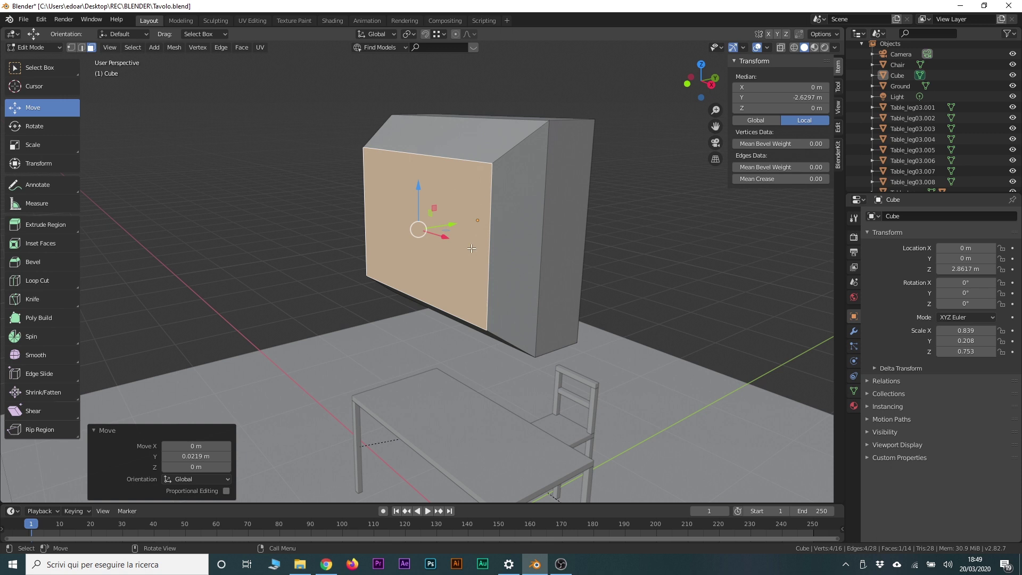
middle_drag(468, 272, 385, 141)
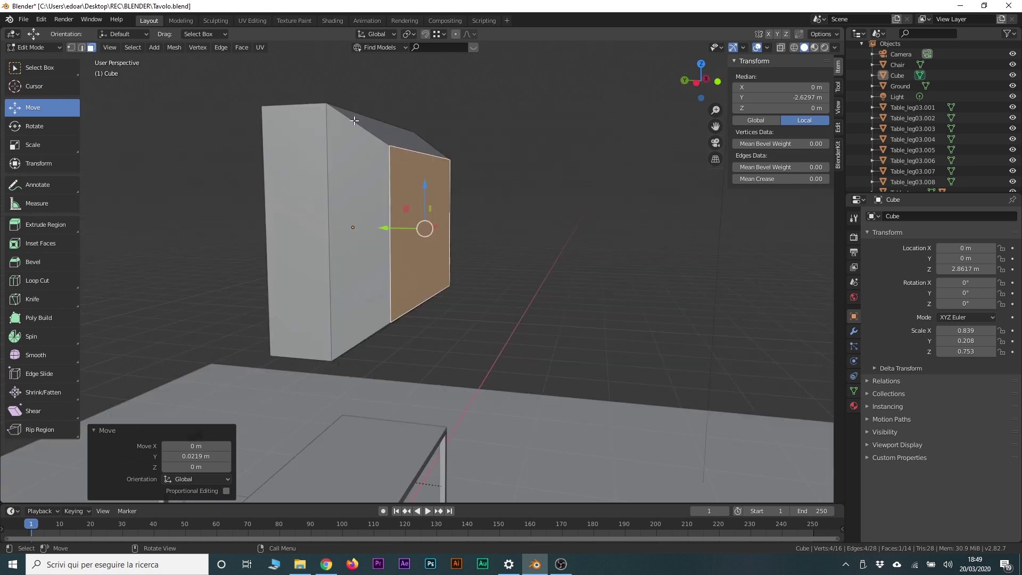
middle_drag(359, 360, 534, 136)
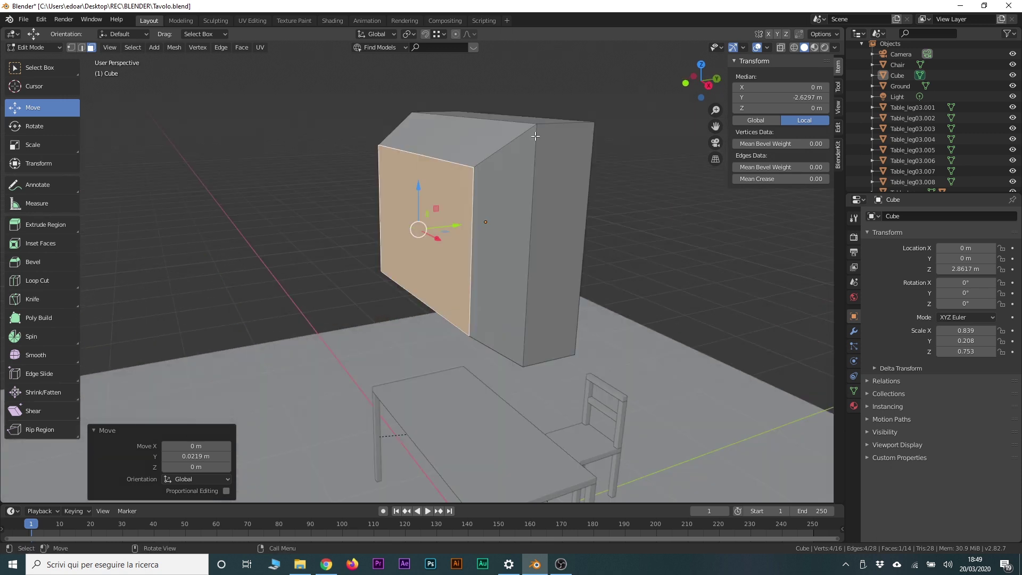
mouse_move(451, 226)
mouse_down()
mouse_move(388, 232)
mouse_move(424, 98)
mouse_up()
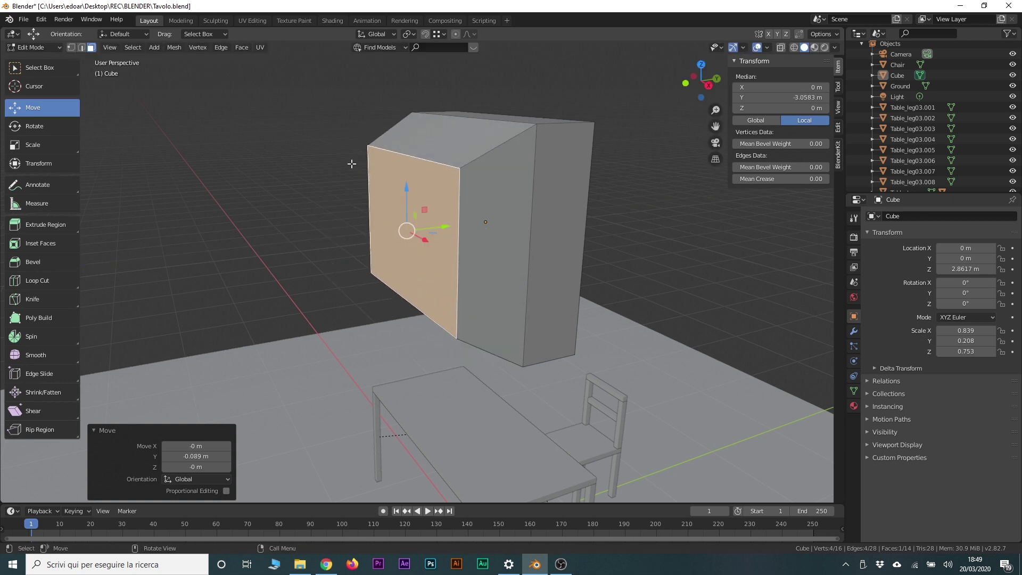
key(ctrl+z)
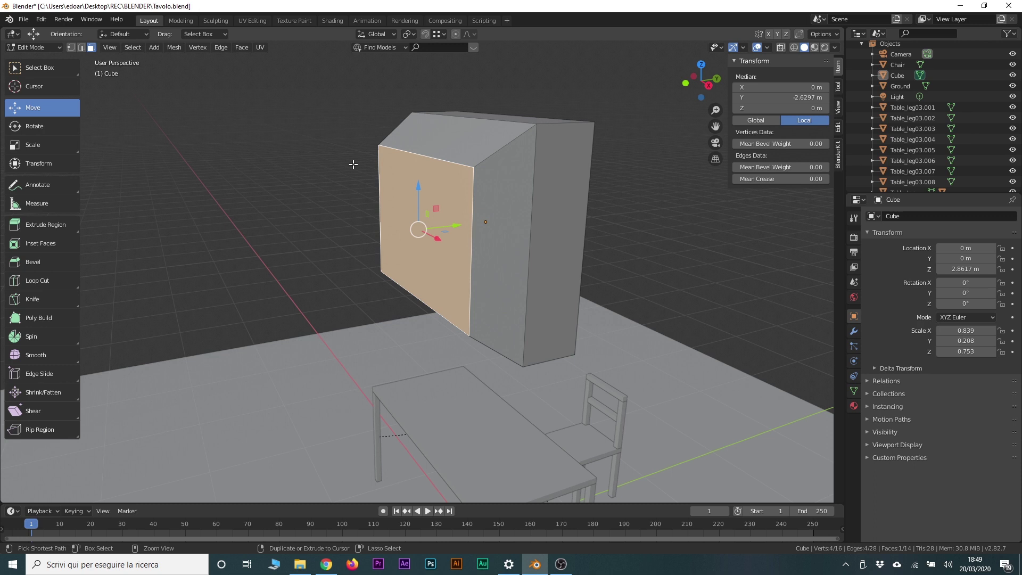
key(ctrl+z)
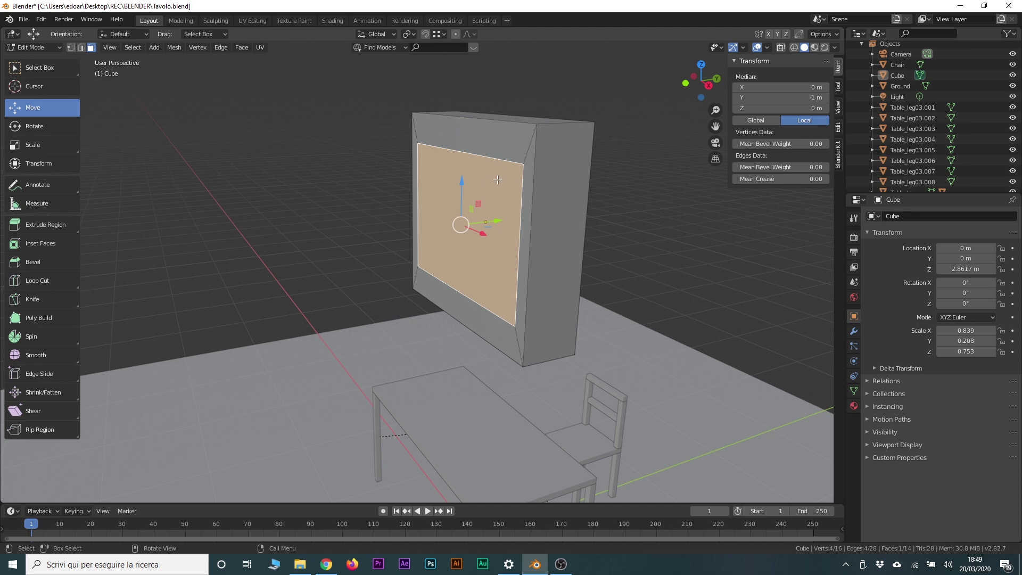
drag(496, 223, 388, 245)
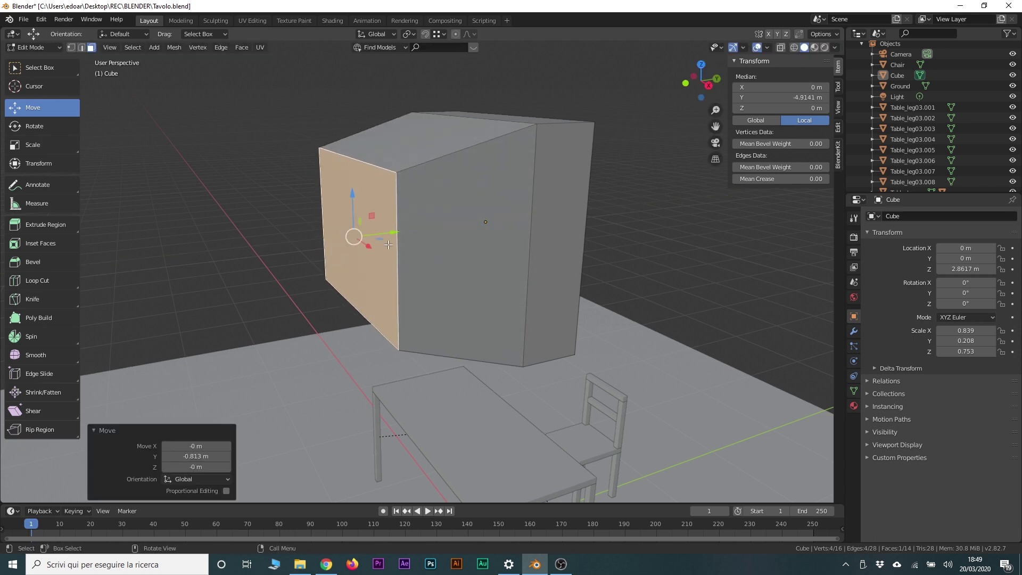
key(ctrl+z)
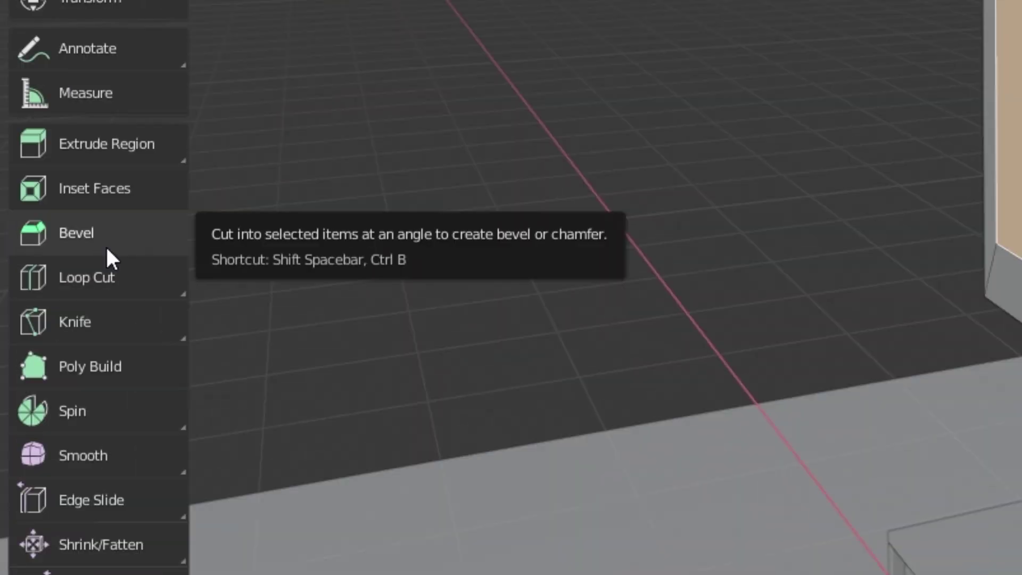
Extrude the side face outward and shrink it to 0.554.
click(28, 225)
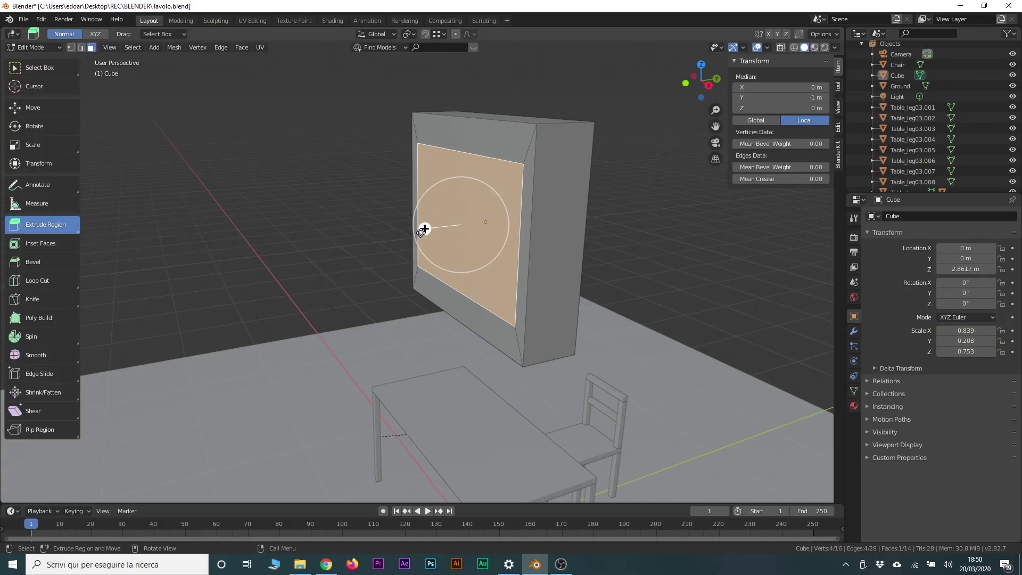
mouse_move(422, 228)
mouse_down()
mouse_move(357, 251)
mouse_move(390, 245)
mouse_move(147, 264)
mouse_move(386, 268)
mouse_up()
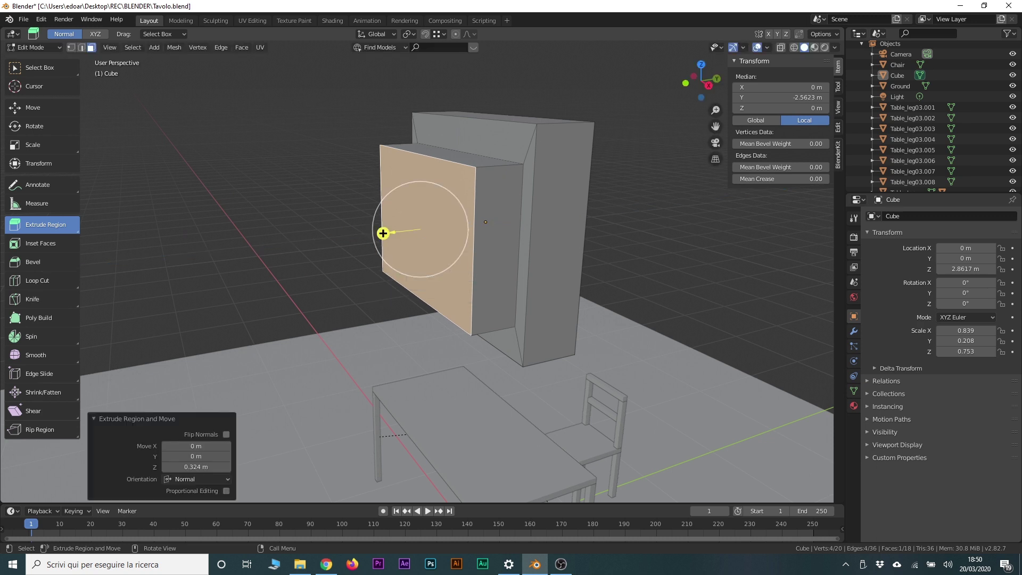
key(s)
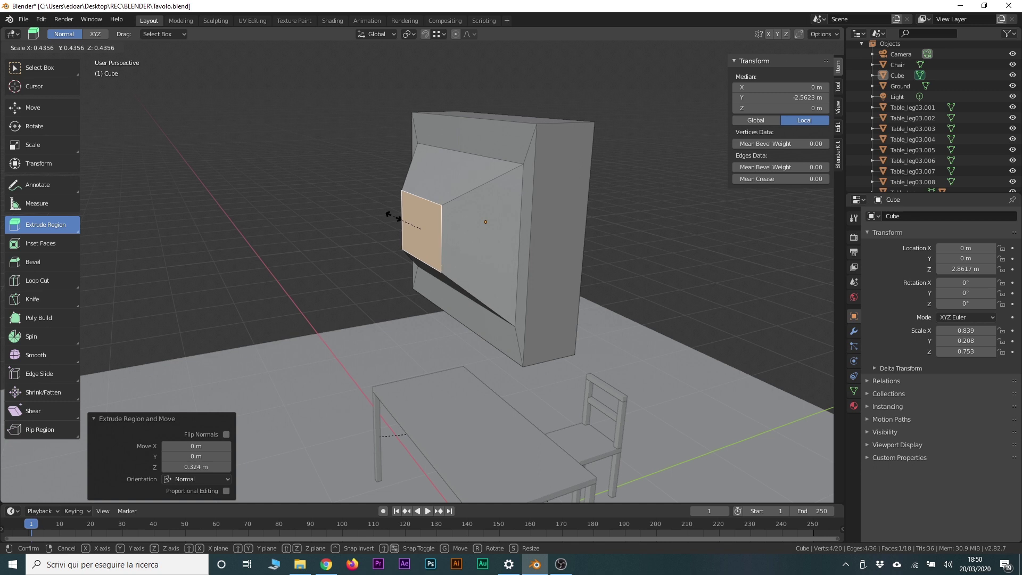
click(383, 233)
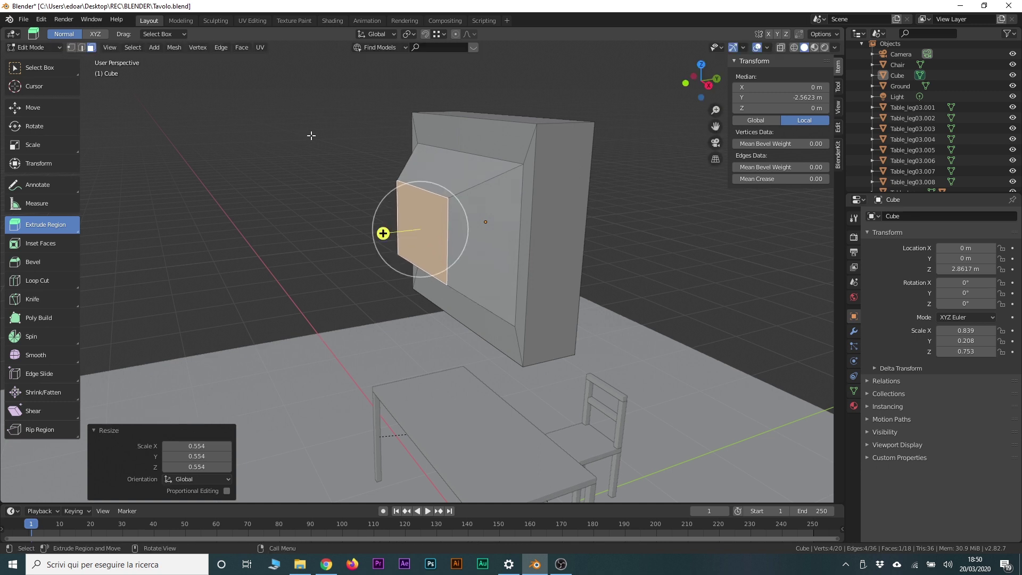
Lower the shrunken face with the Move tool.
click(33, 107)
drag(420, 196, 420, 232)
middle_drag(420, 232, 419, 233)
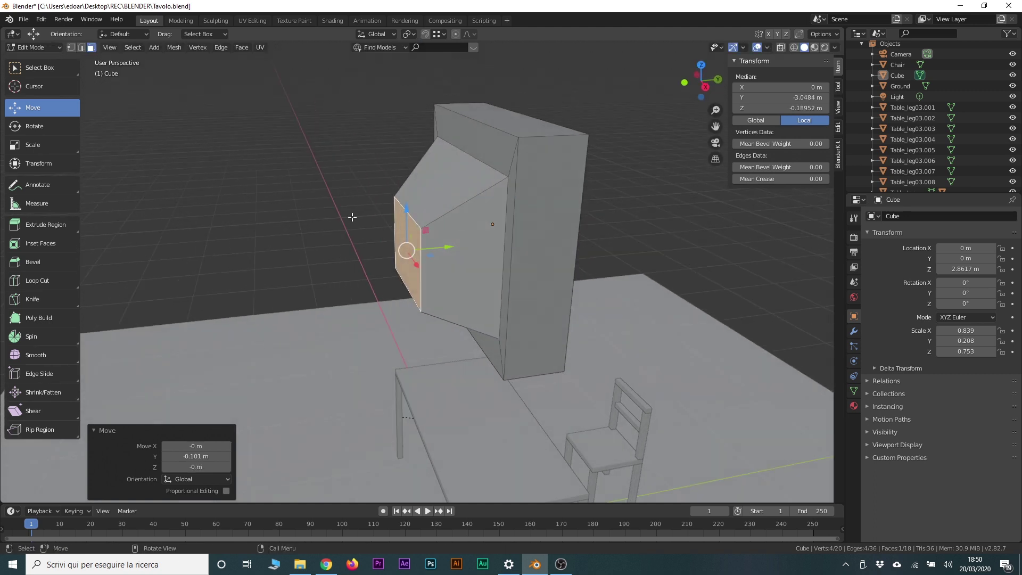
middle_drag(351, 217, 372, 208)
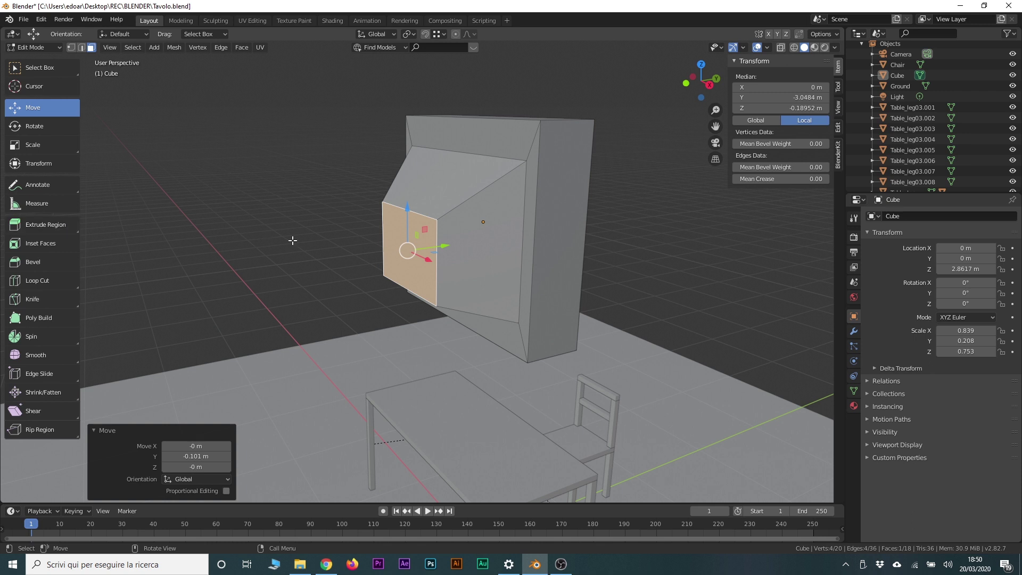
Extrude the small face outward by 0.0474 m into a short rear block.
key(e)
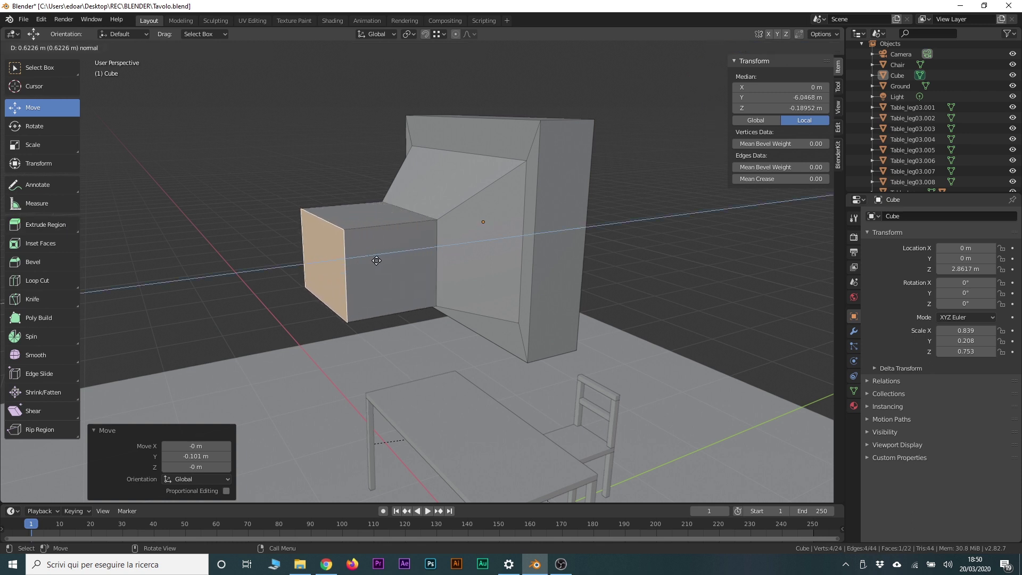
click(456, 248)
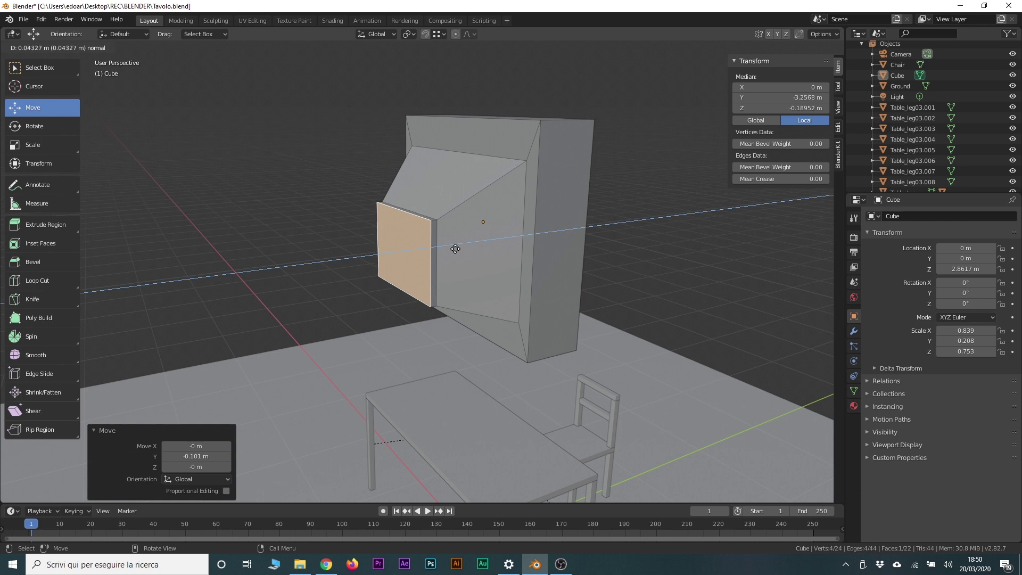
middle_drag(458, 249, 476, 267)
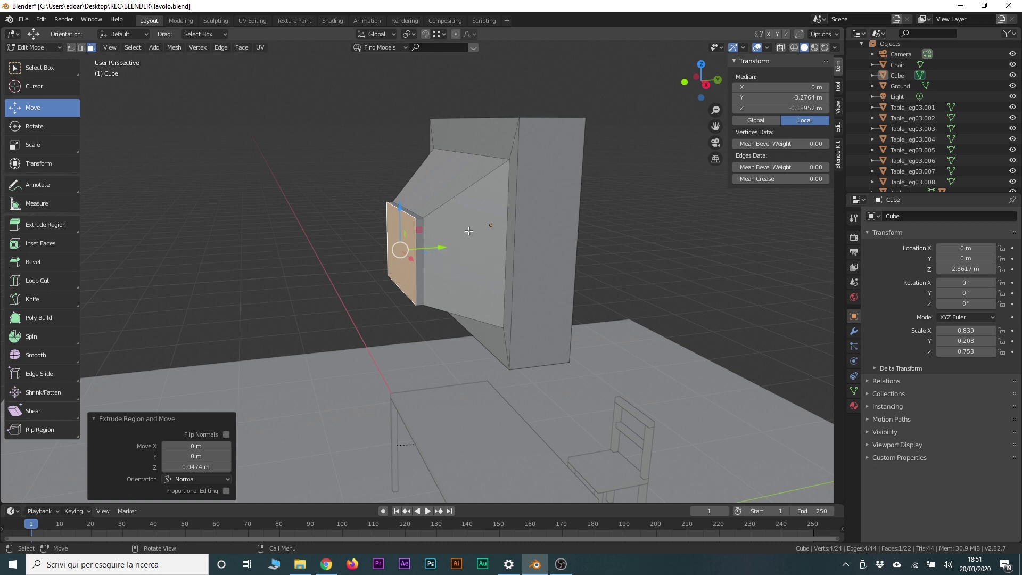
middle_drag(468, 230, 492, 249)
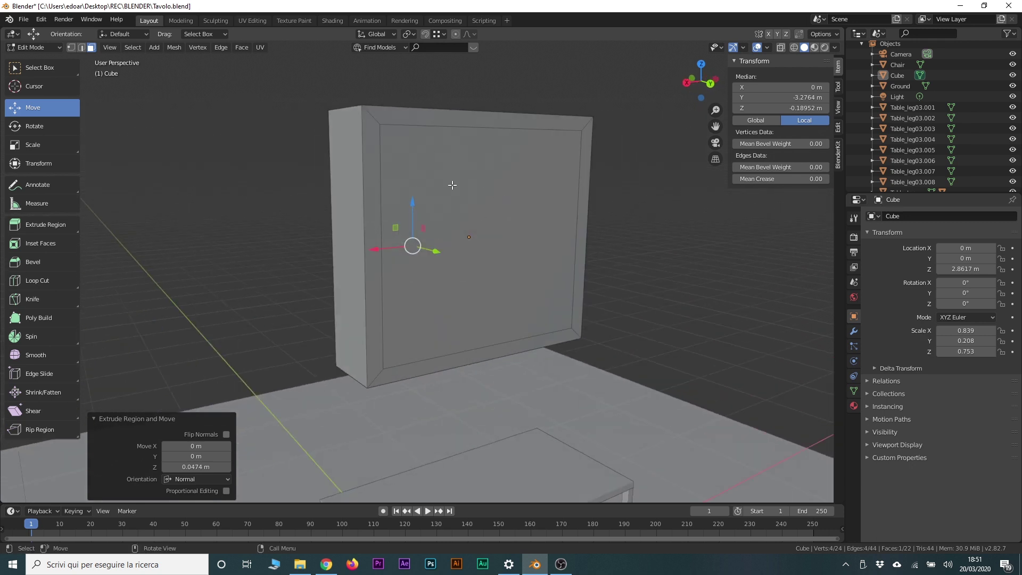
Extrude the monitor's front face inward by 0.106 m, after undoing a trial move.
click(452, 184)
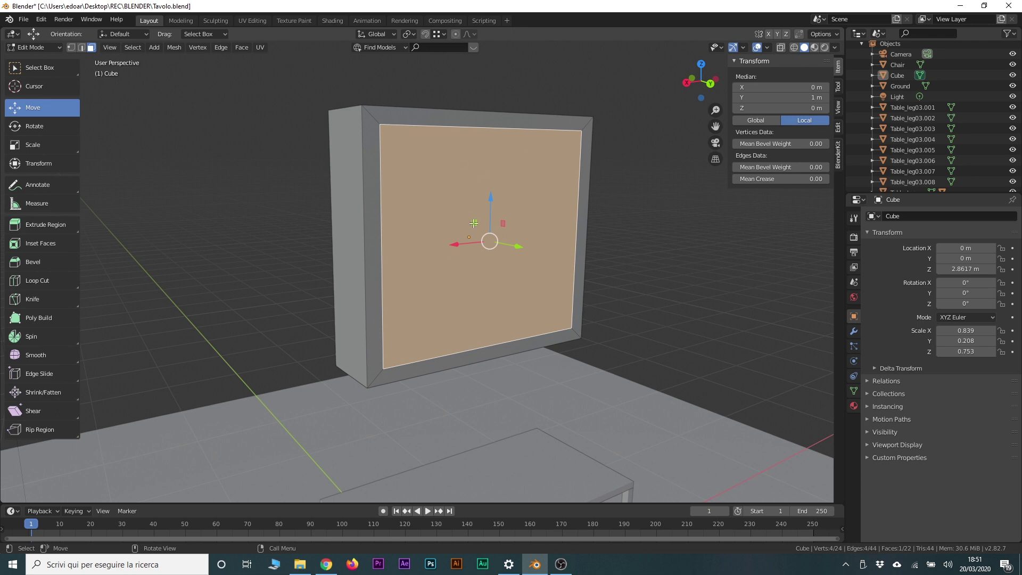
drag(518, 246, 513, 251)
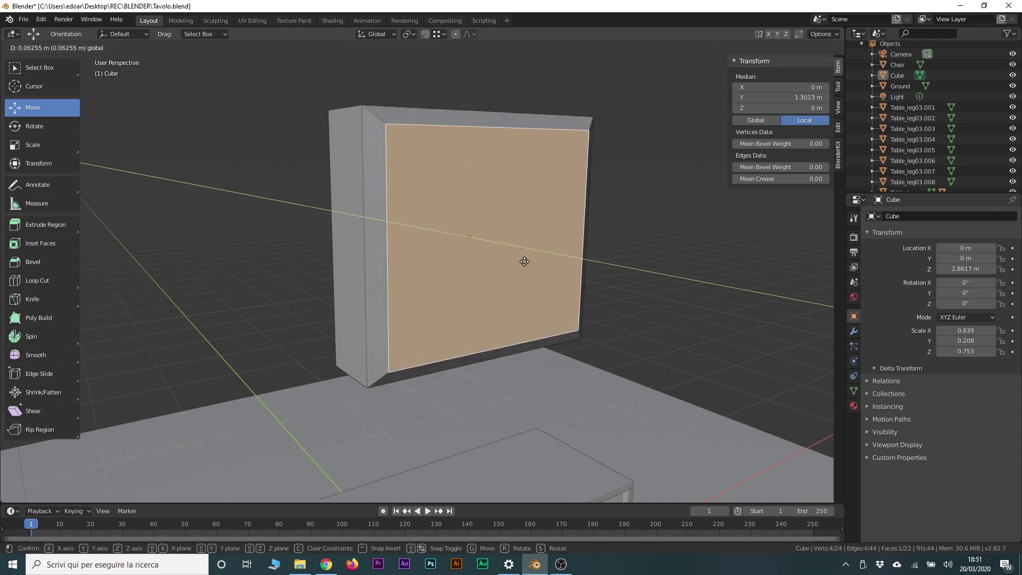
drag(513, 250, 508, 251)
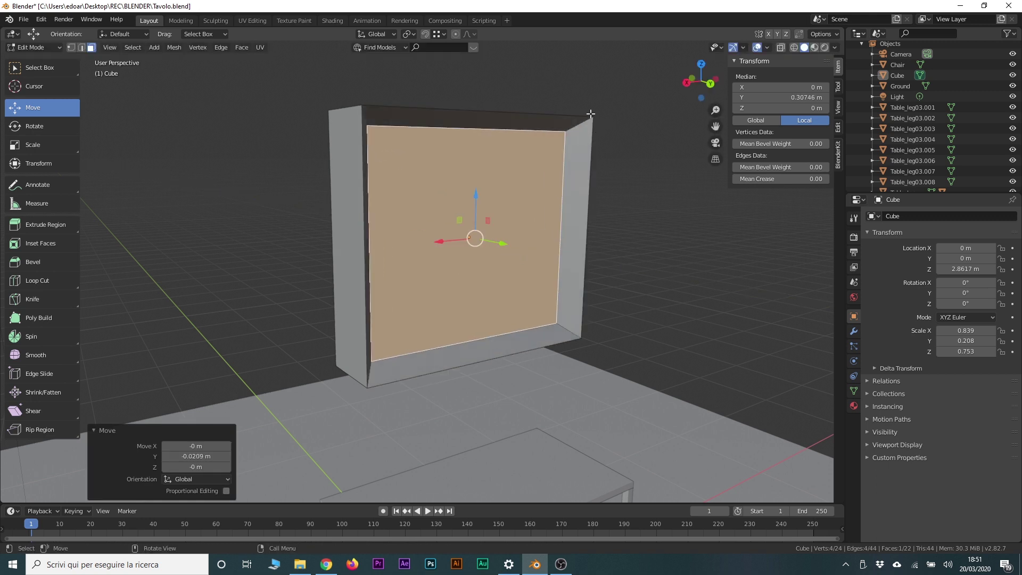
key(ctrl+z)
key(ctrl+z)
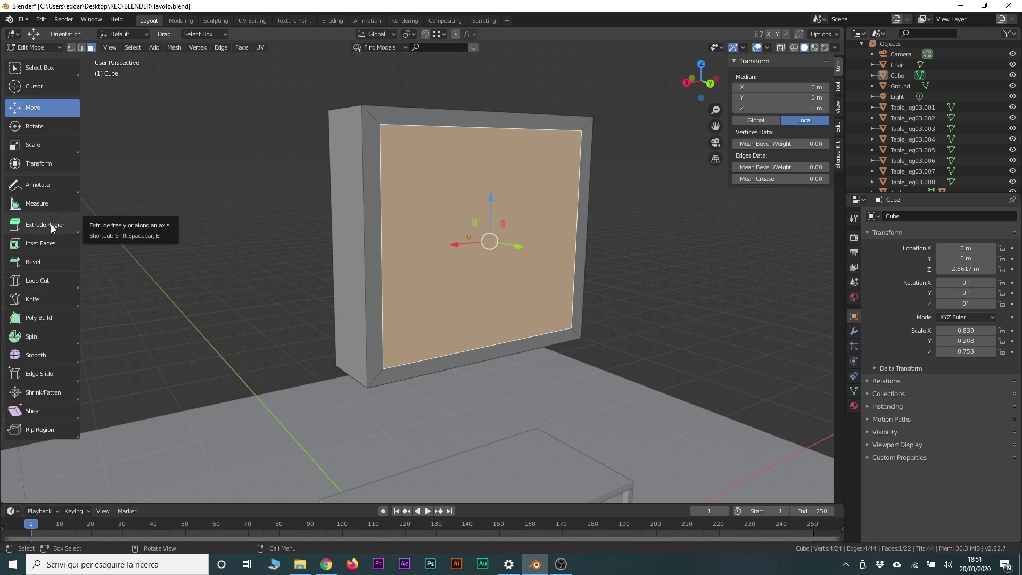
key(e)
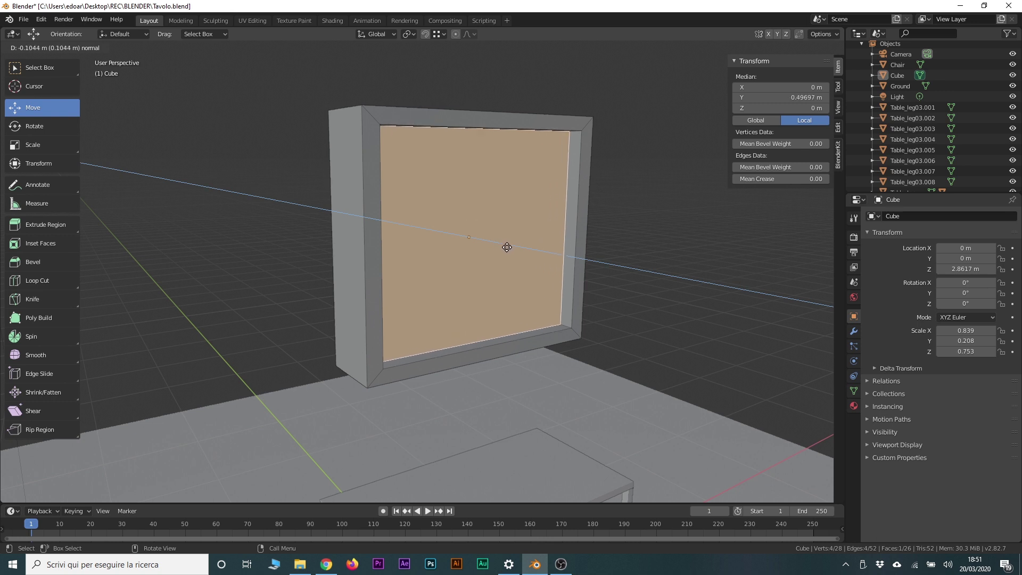
click(506, 249)
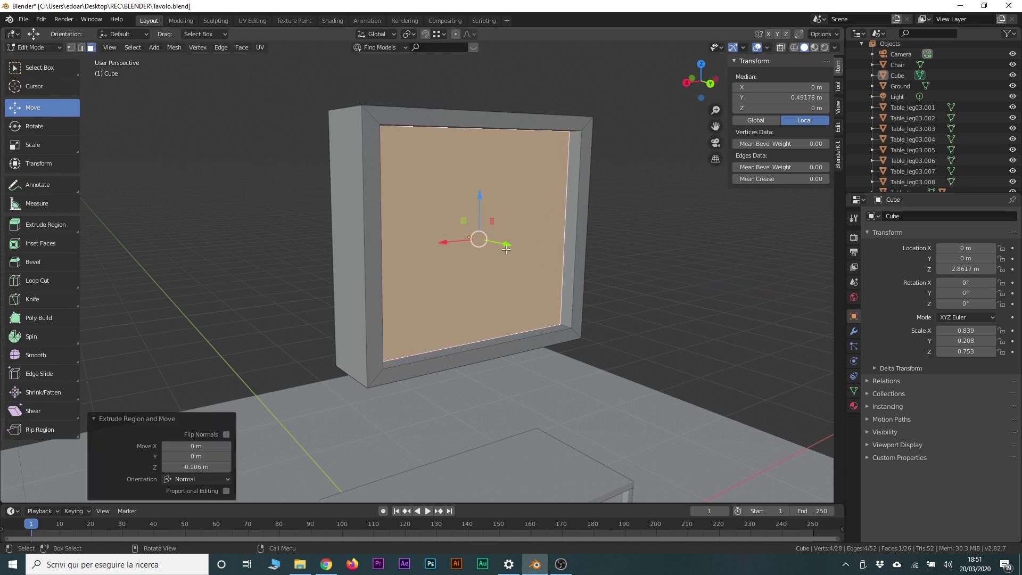
mouse_move(515, 265)
middle_down()
mouse_move(479, 250)
mouse_move(421, 261)
mouse_move(528, 278)
mouse_move(499, 264)
middle_up()
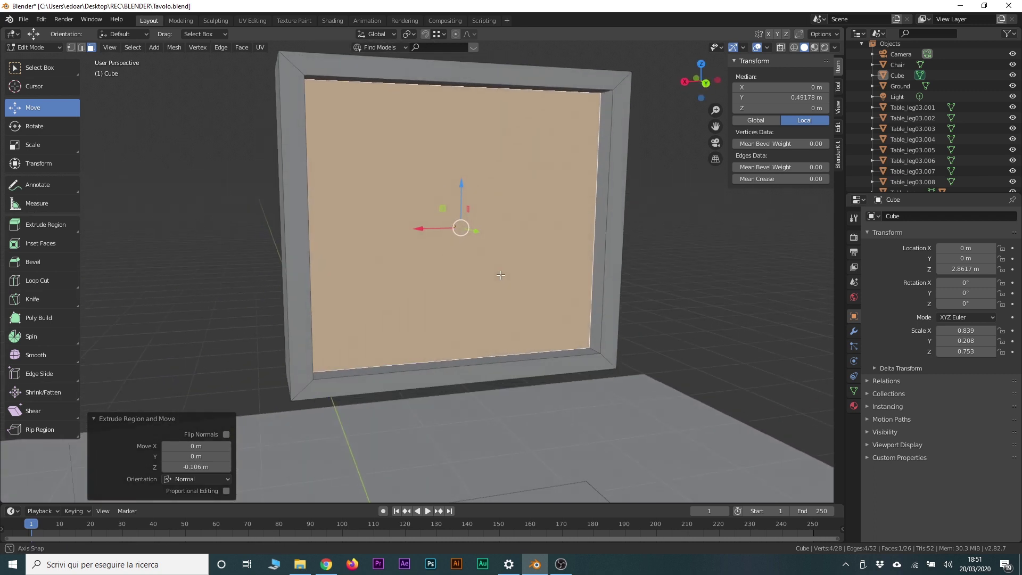
Scale the recessed screen face to 0.907 and shift it 0.0382 m along Y.
key(s)
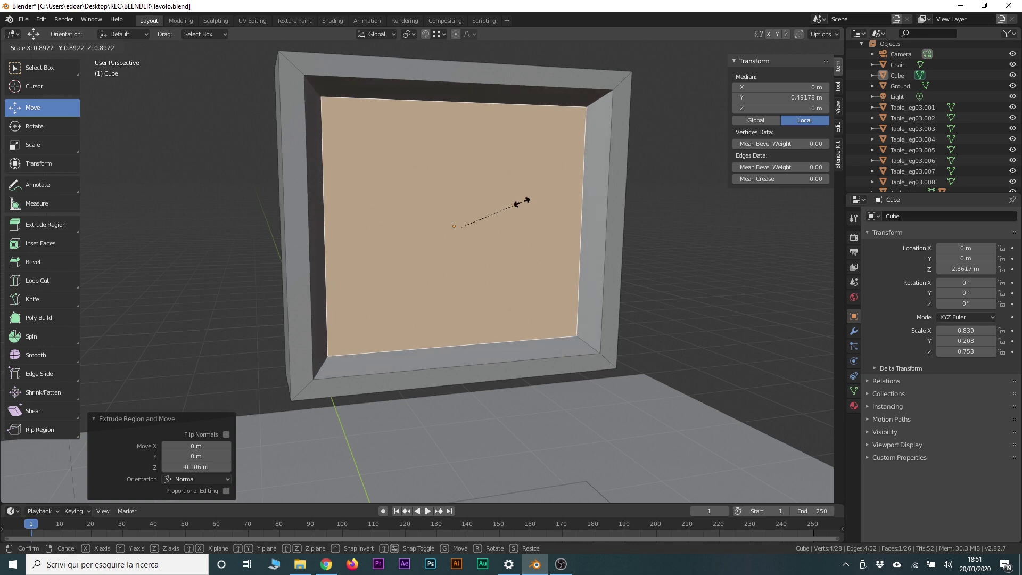
click(522, 200)
middle_drag(499, 208, 596, 102)
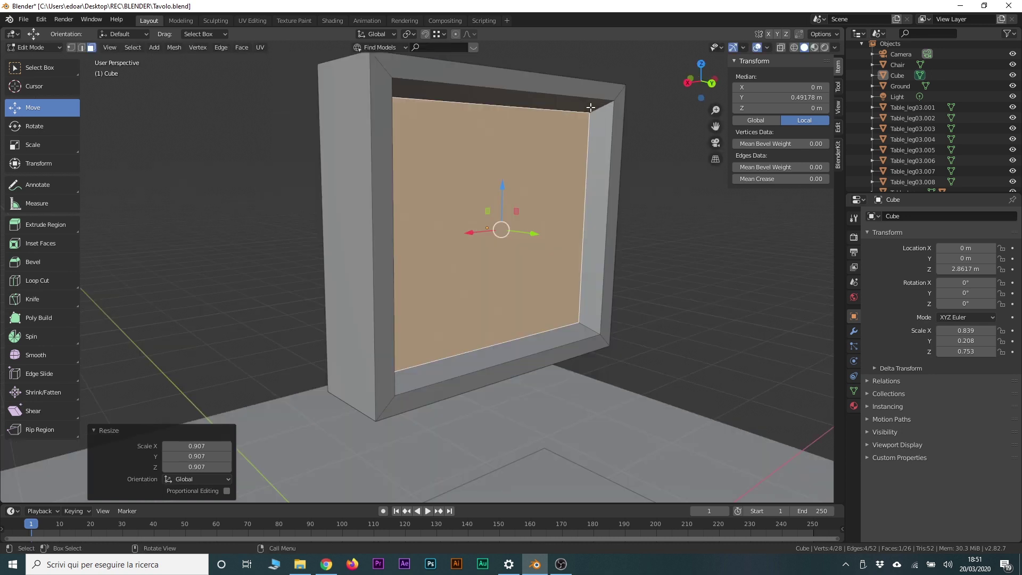
key(g)
key(y)
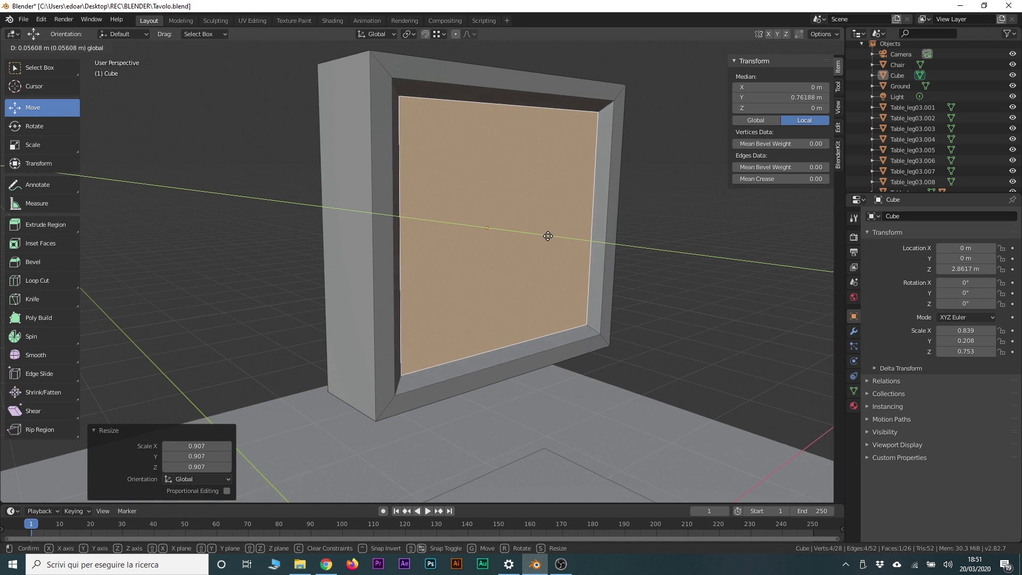
click(544, 234)
mouse_move(543, 235)
middle_down()
mouse_move(462, 255)
mouse_move(480, 218)
mouse_move(571, 263)
middle_up()
middle_drag(584, 266, 472, 166)
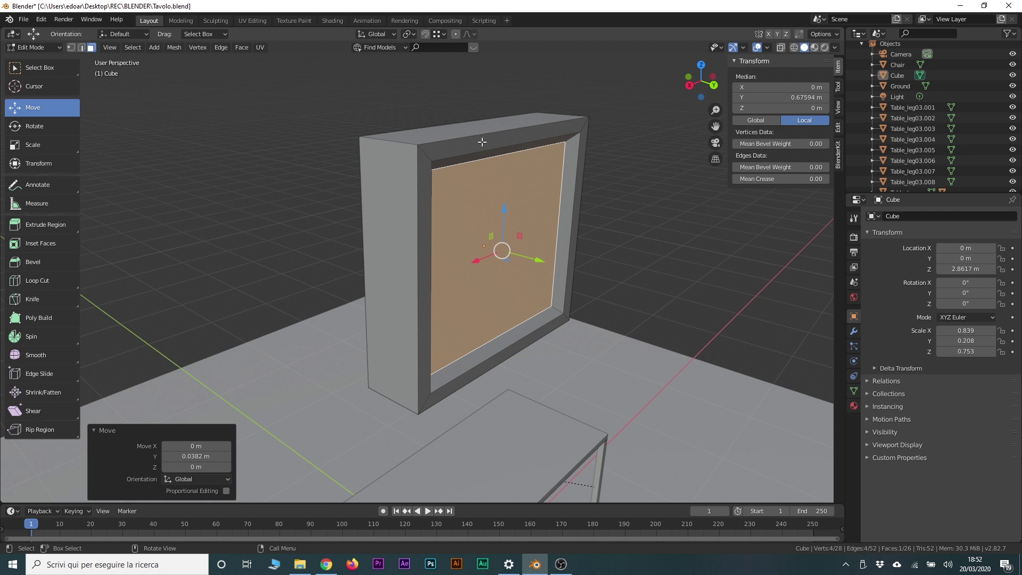
click(81, 49)
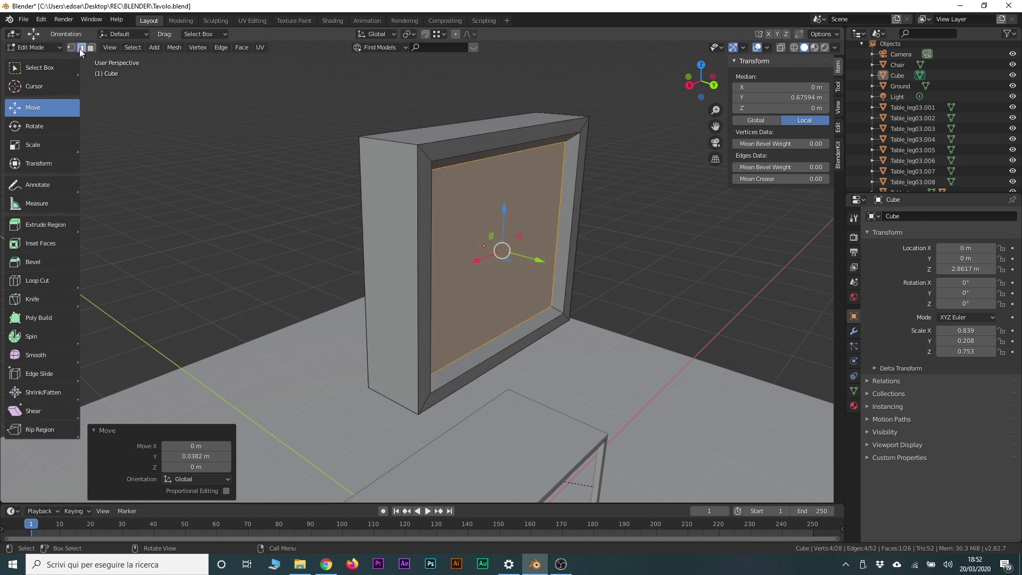
click(466, 137)
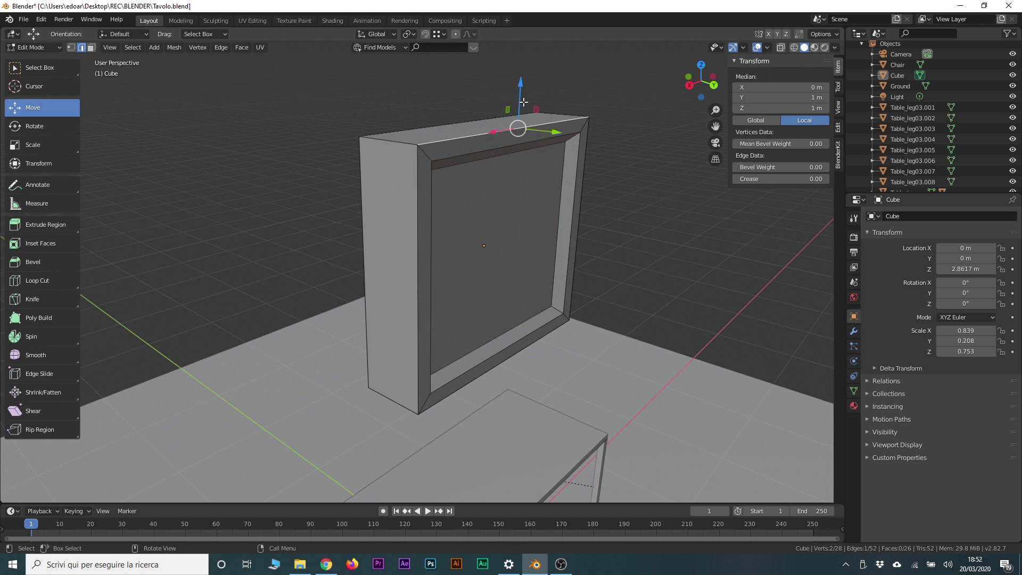
drag(524, 102, 531, 105)
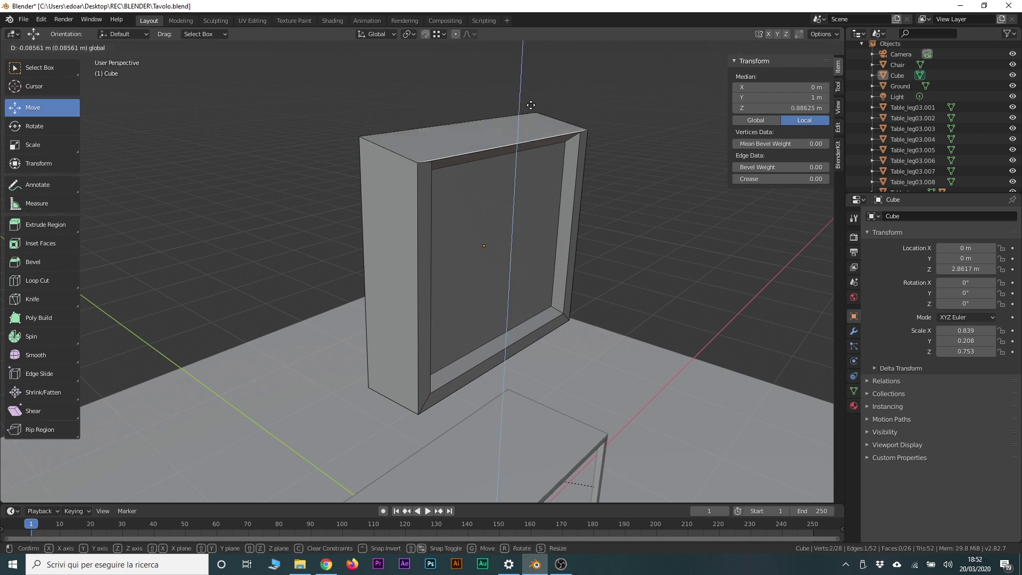
drag(531, 105, 550, 77)
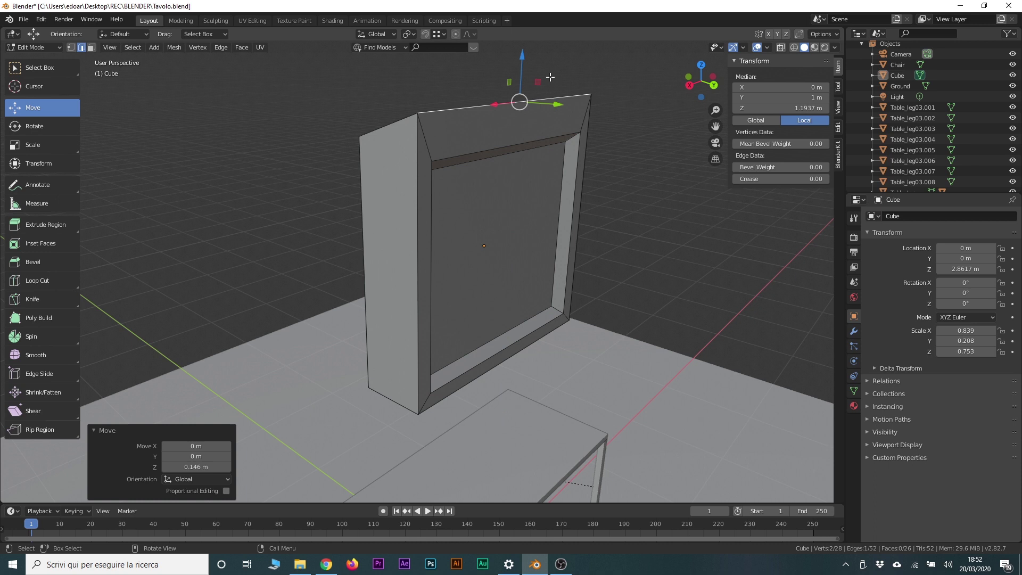
key(ctrl+z)
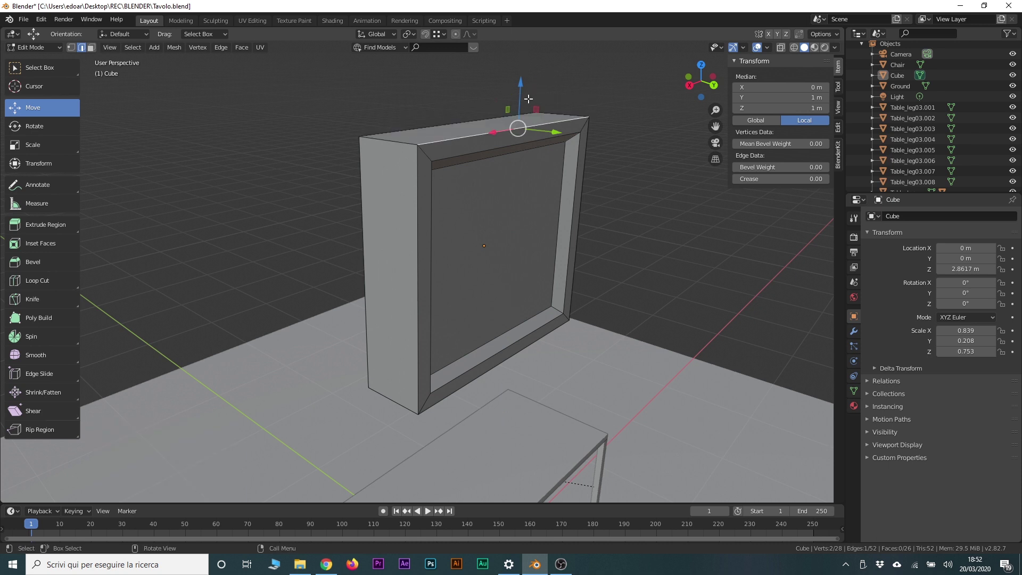
key(e)
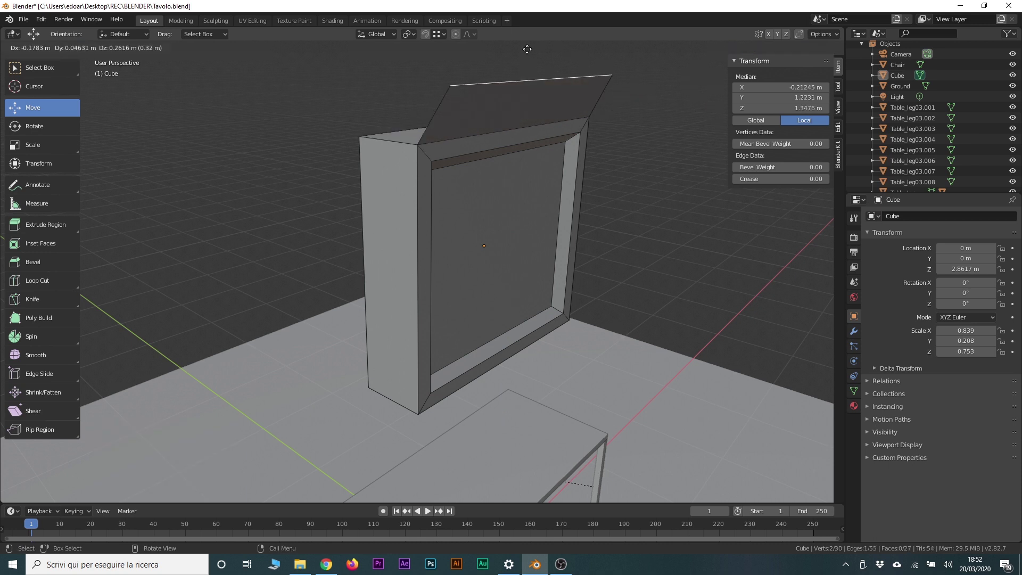
key(Escape)
key(ctrl+z)
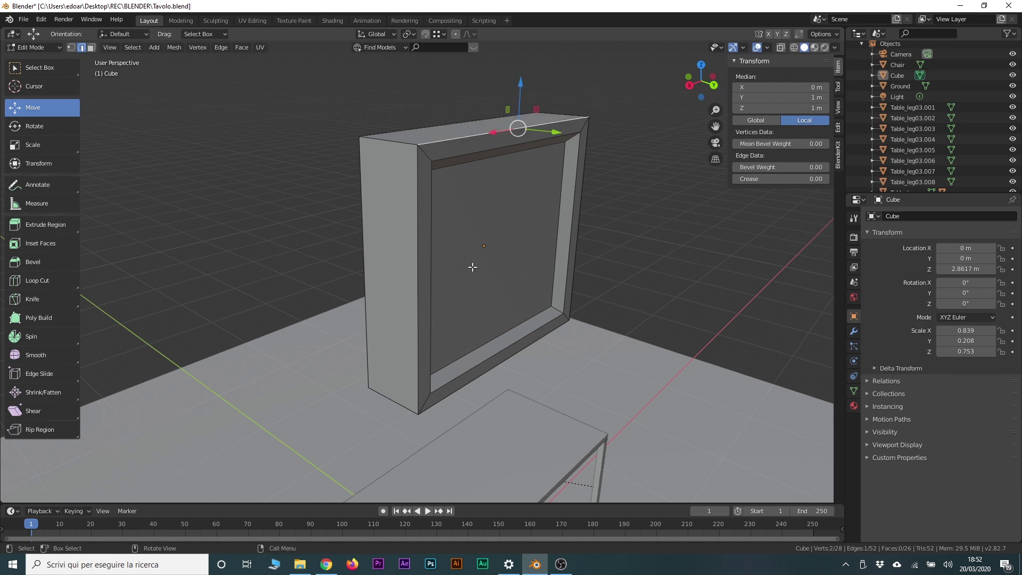
Inset the casing's bottom face and narrow the inset along X.
key(KP_1)
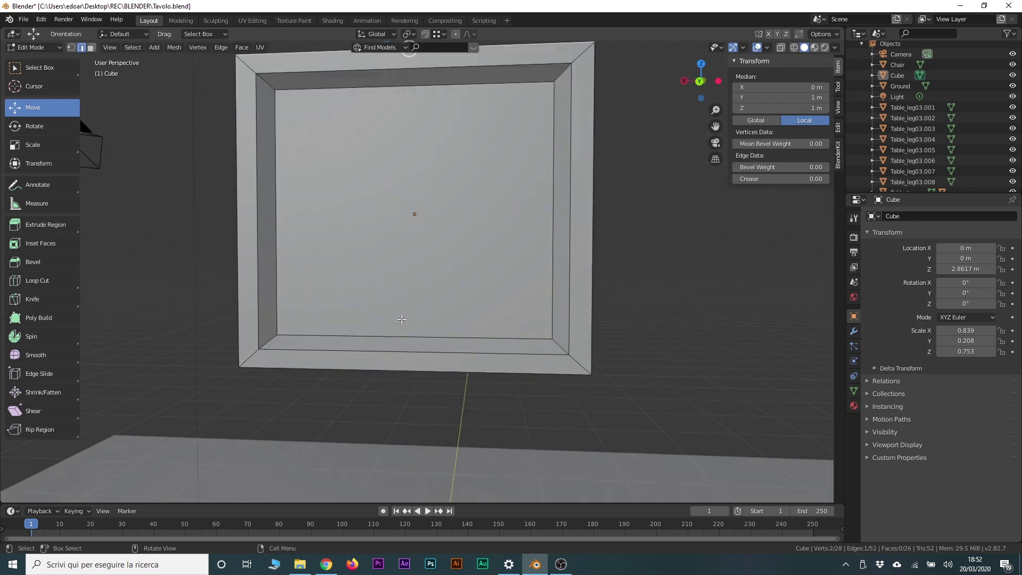
mouse_move(373, 332)
middle_down()
mouse_move(382, 252)
mouse_move(366, 272)
middle_up()
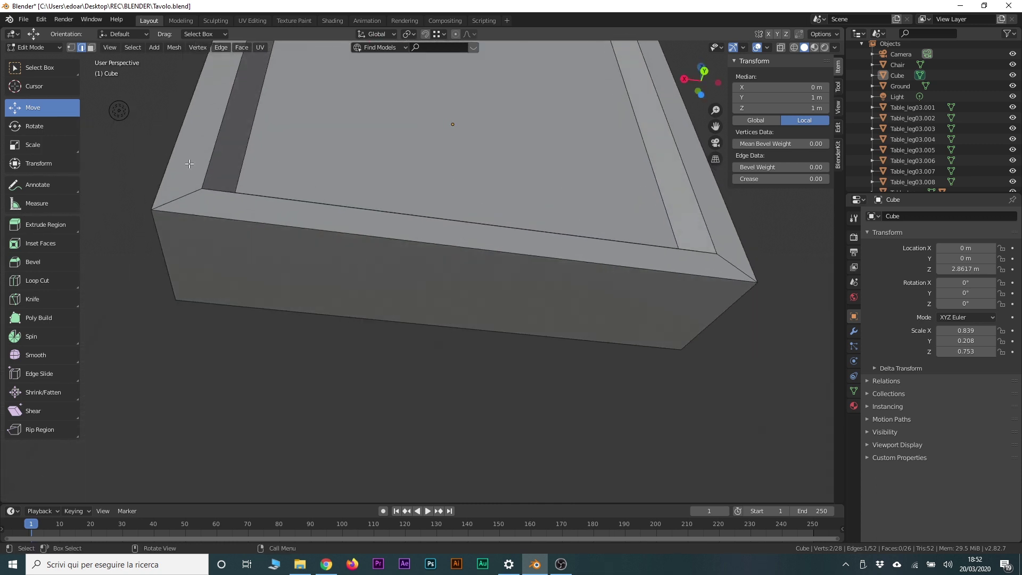
click(153, 100)
click(398, 269)
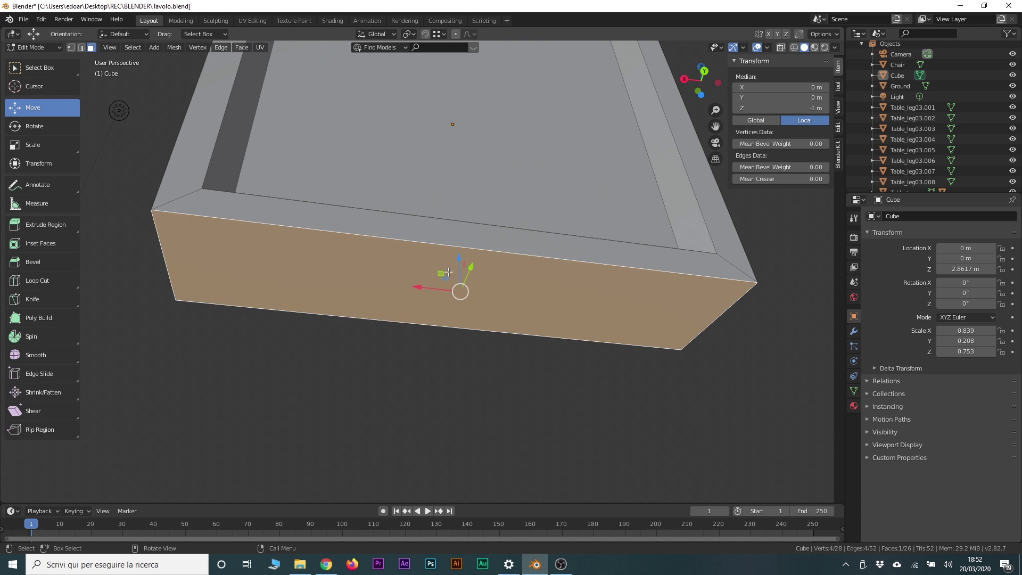
key(i)
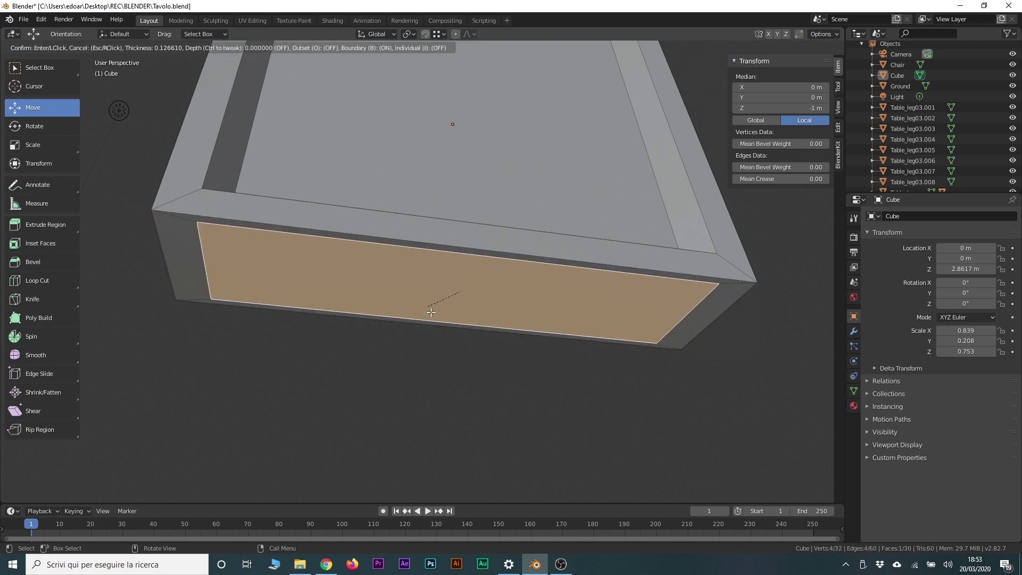
click(55, 82)
click(52, 145)
drag(421, 286, 445, 292)
Extrude the narrowed face down twice to form the stand's neck.
key(e)
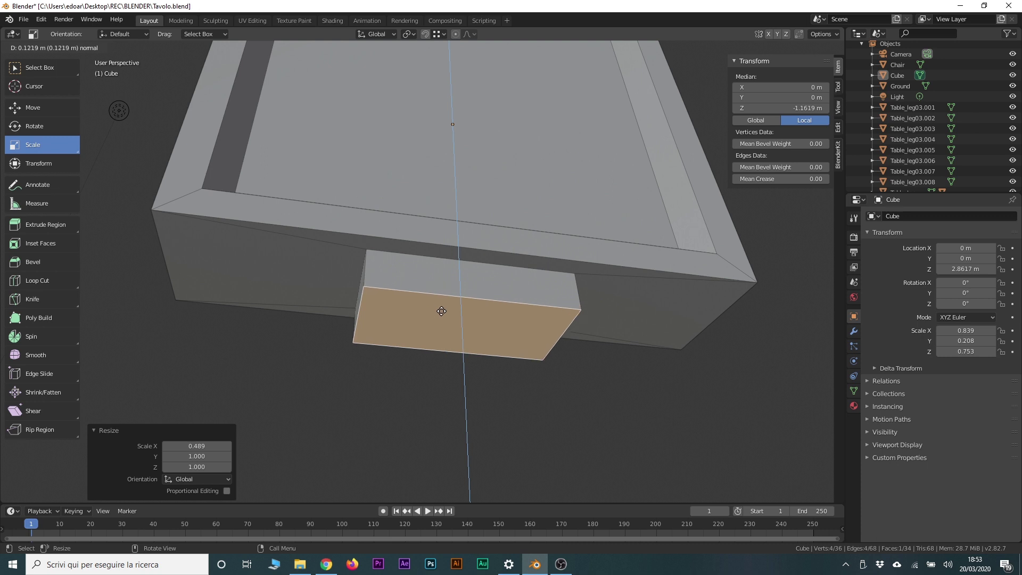
click(441, 306)
mouse_move(455, 317)
middle_down()
mouse_move(457, 351)
mouse_move(410, 355)
middle_up()
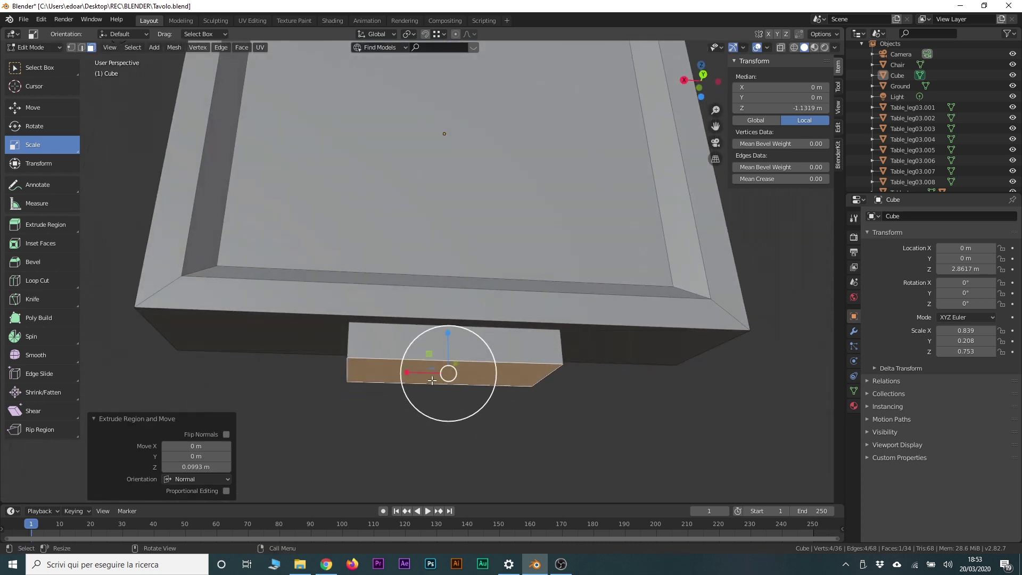
key(e)
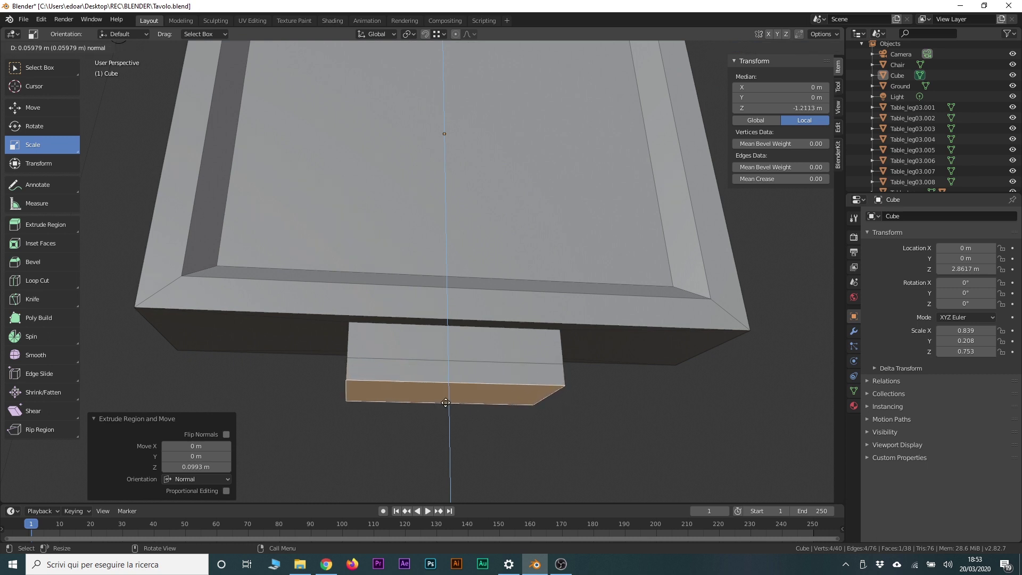
click(447, 404)
middle_drag(446, 405, 343, 417)
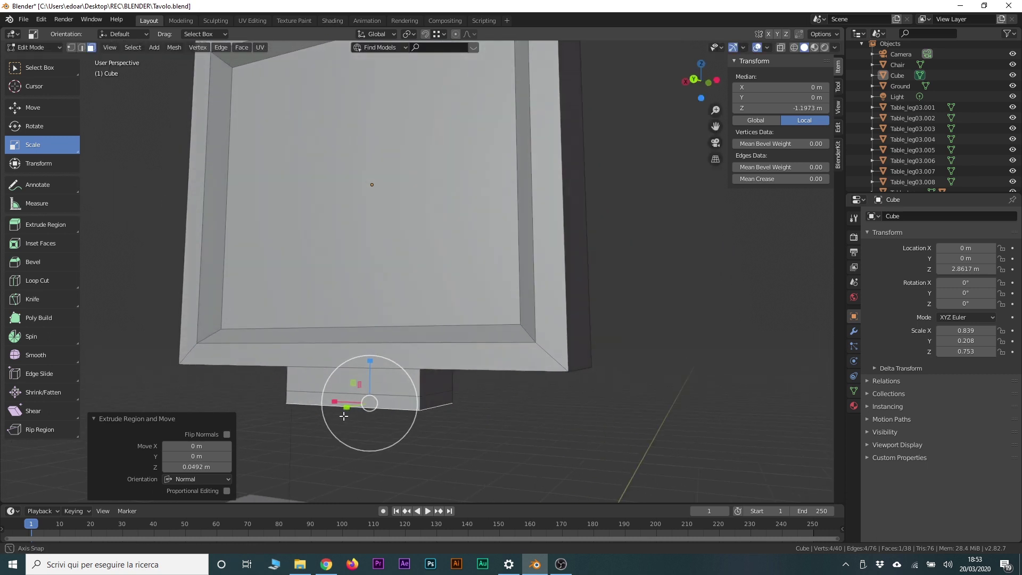
Widen the stand's bottom face to 1.321 and lower it slightly into a flared base.
click(440, 400)
mouse_move(442, 403)
middle_down()
mouse_move(465, 419)
mouse_move(482, 370)
middle_up()
click(481, 370)
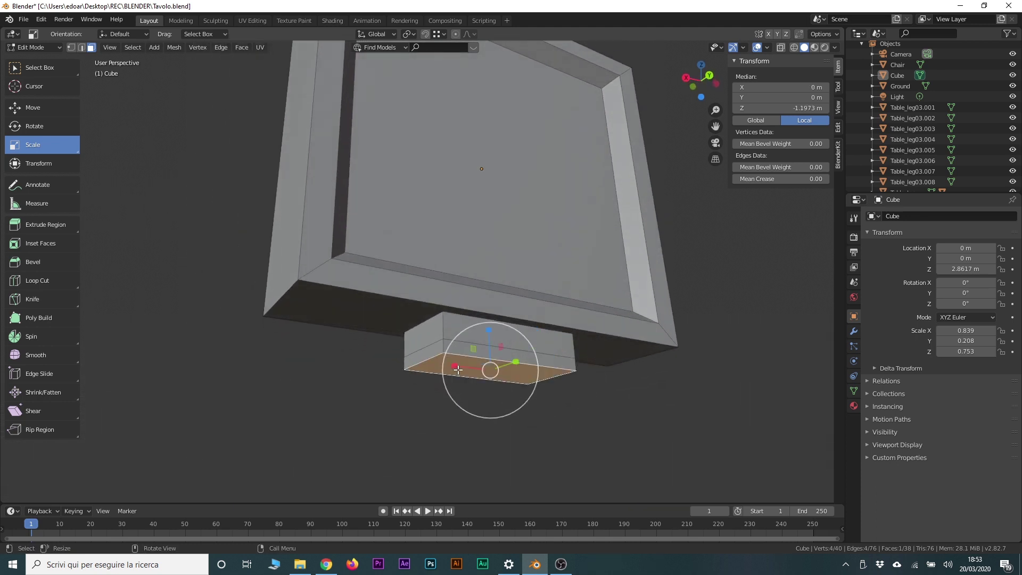
key(s)
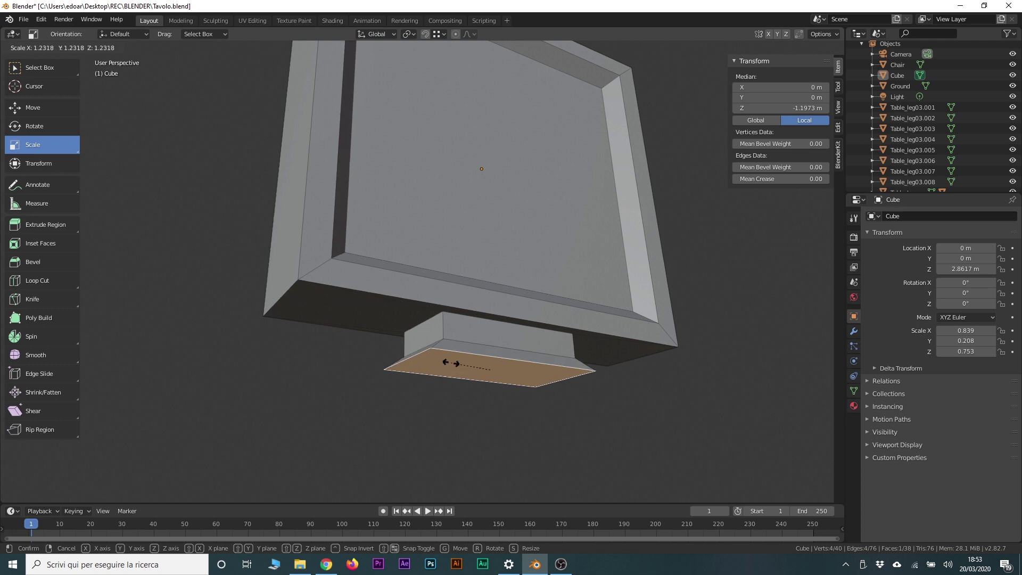
click(448, 362)
middle_drag(500, 401, 438, 417)
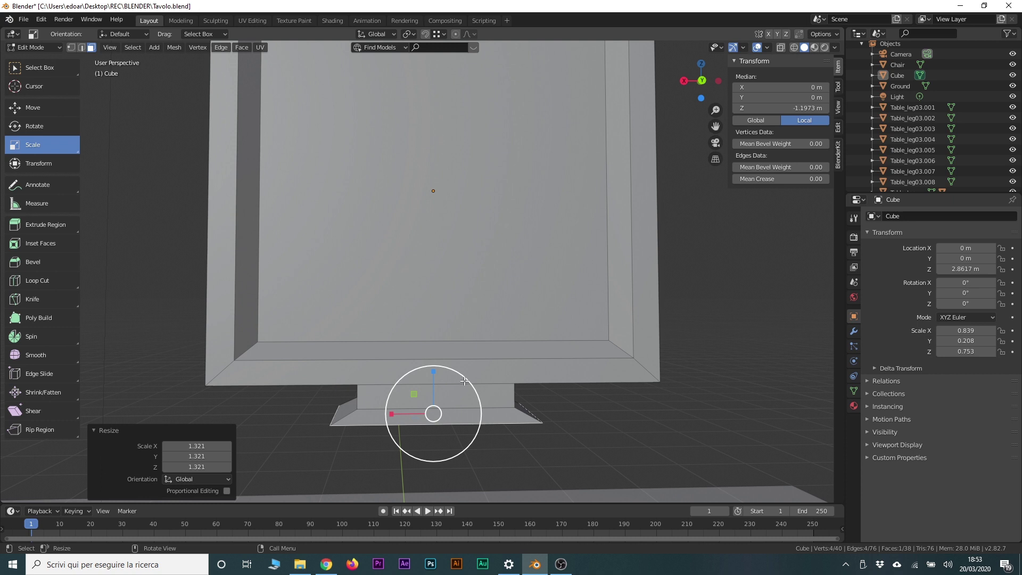
click(33, 107)
drag(433, 373, 433, 378)
Rescale the stand's base face to 1.249, then view the casing from behind.
key(s)
click(447, 389)
scroll(579, 445, down, 3)
mouse_move(580, 444)
middle_down()
mouse_move(655, 415)
mouse_move(344, 310)
mouse_move(439, 308)
middle_up()
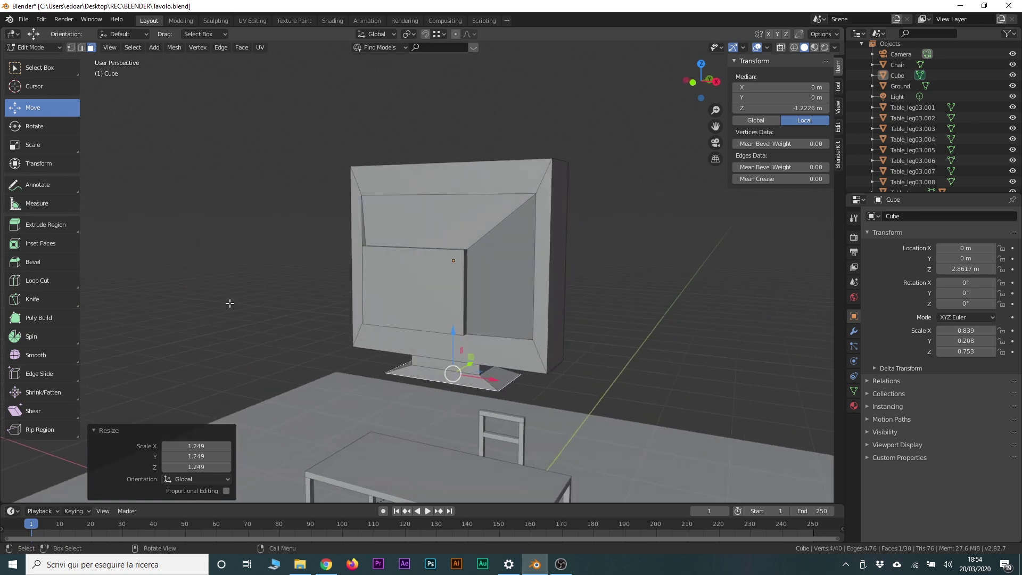
scroll(285, 238, up, 2)
scroll(298, 237, up, 3)
mouse_move(308, 236)
middle_down()
mouse_move(253, 246)
mouse_move(202, 139)
middle_up()
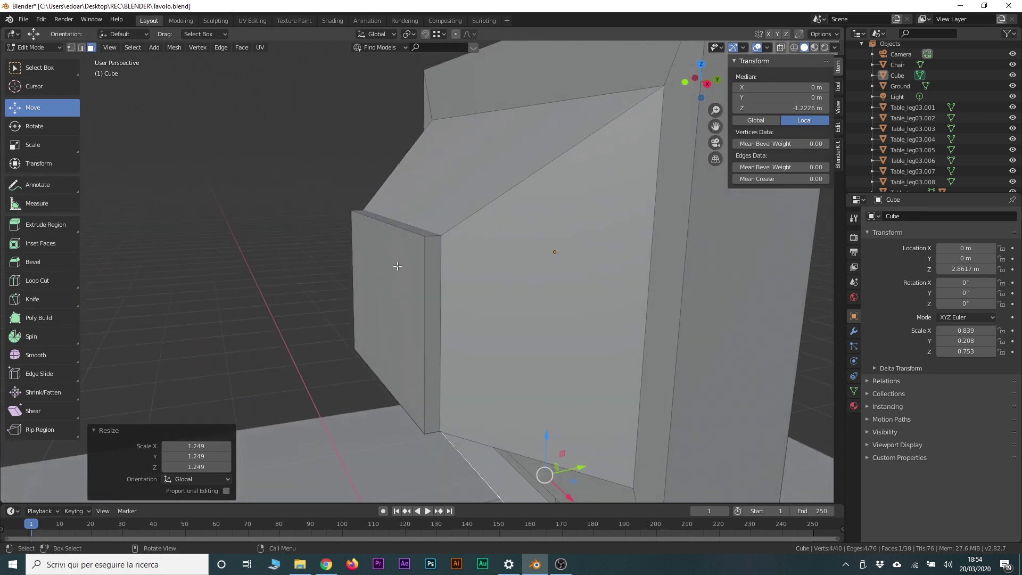
Bevel the small back panel face to add a 0.0463 m rim.
click(397, 266)
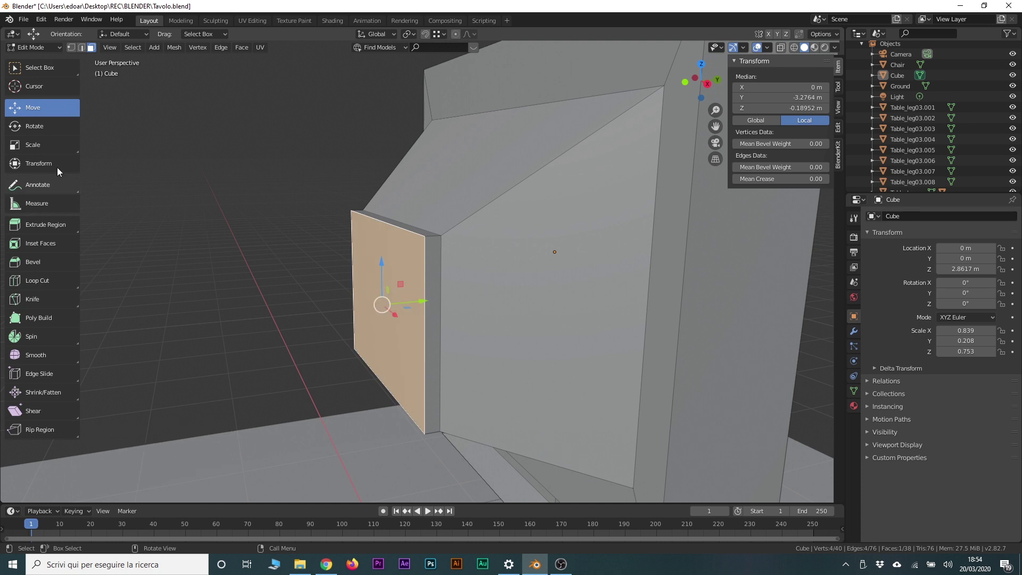
click(47, 260)
mouse_move(325, 309)
mouse_down()
mouse_move(289, 299)
mouse_move(317, 289)
mouse_move(312, 301)
mouse_up()
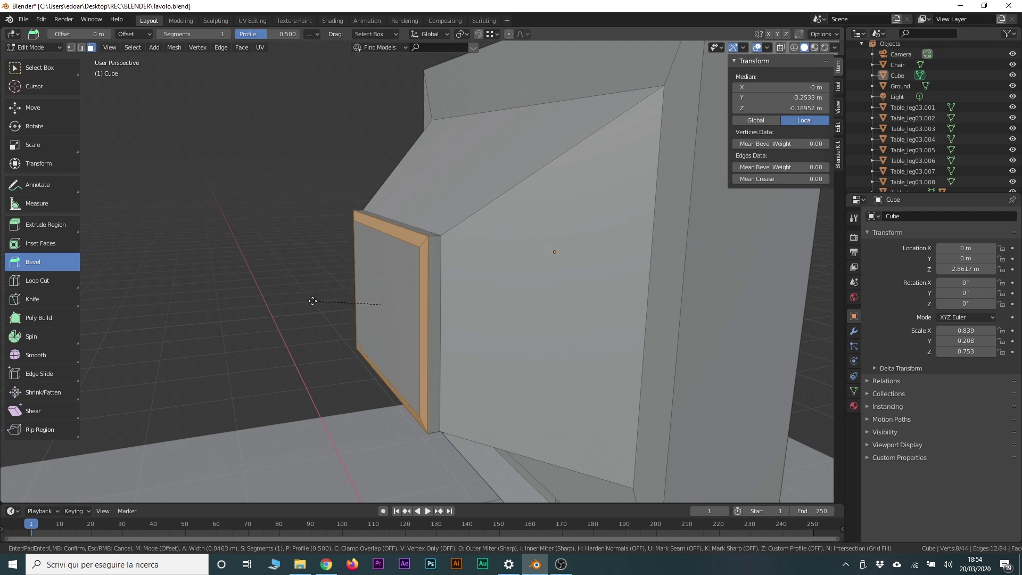
click(312, 302)
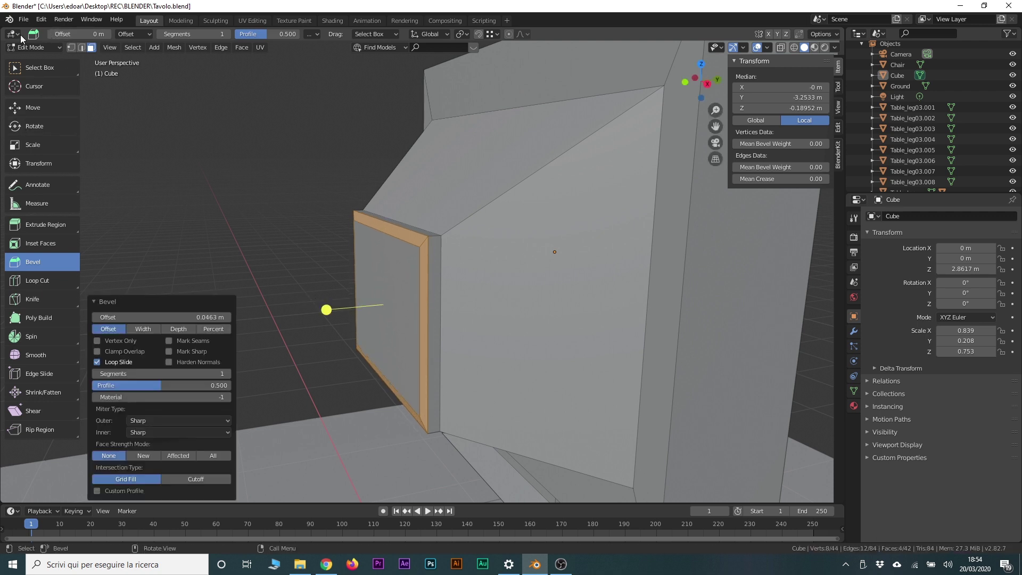
Scale the back panel to 0.853 and push it -0.0215 m into the casing.
click(32, 107)
key(s)
click(373, 298)
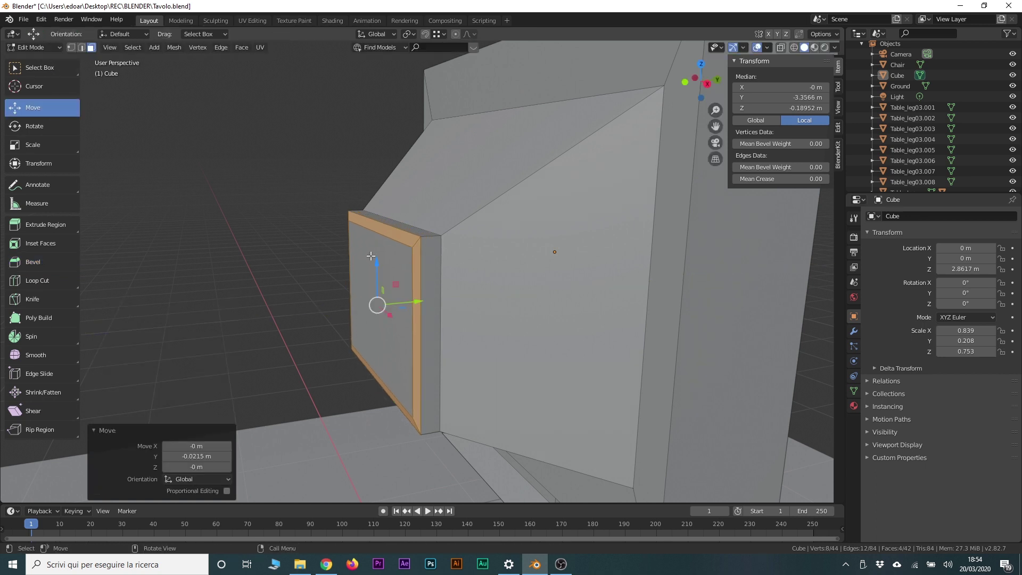
key(KP_Decimal)
mouse_move(394, 207)
middle_down()
mouse_move(382, 186)
mouse_move(528, 227)
middle_up()
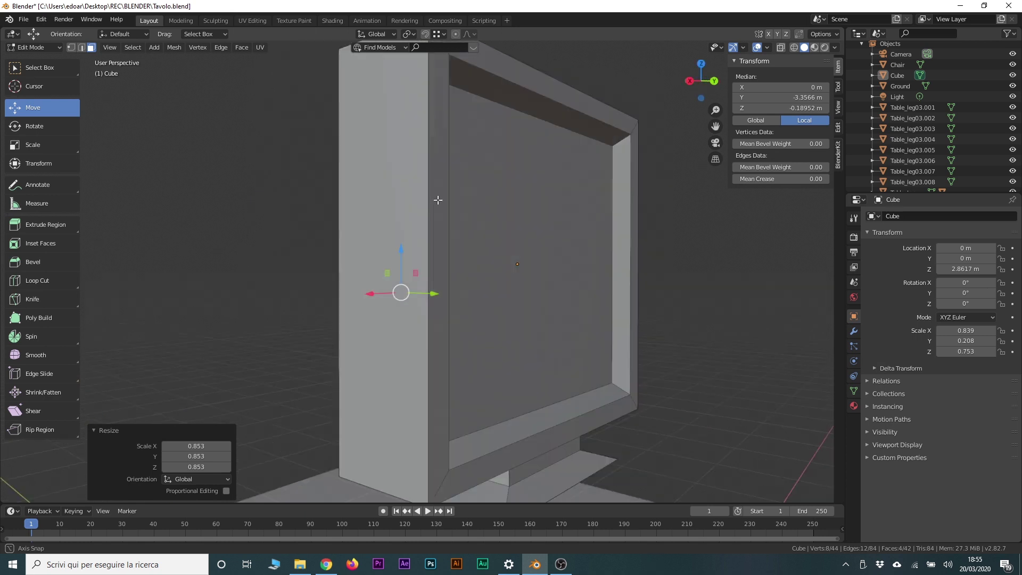
In edge select mode, bevel the casing's top edge, then undo it.
key(2)
click(32, 261)
click(339, 264)
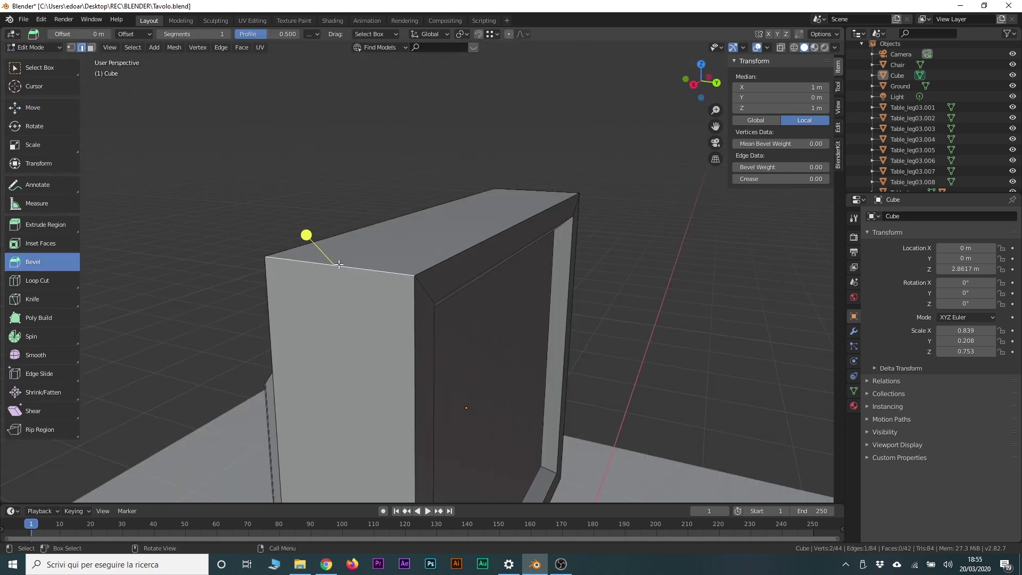
drag(305, 235, 296, 232)
click(353, 155)
mouse_move(353, 155)
middle_down()
mouse_move(357, 176)
mouse_move(222, 191)
mouse_move(281, 189)
middle_up()
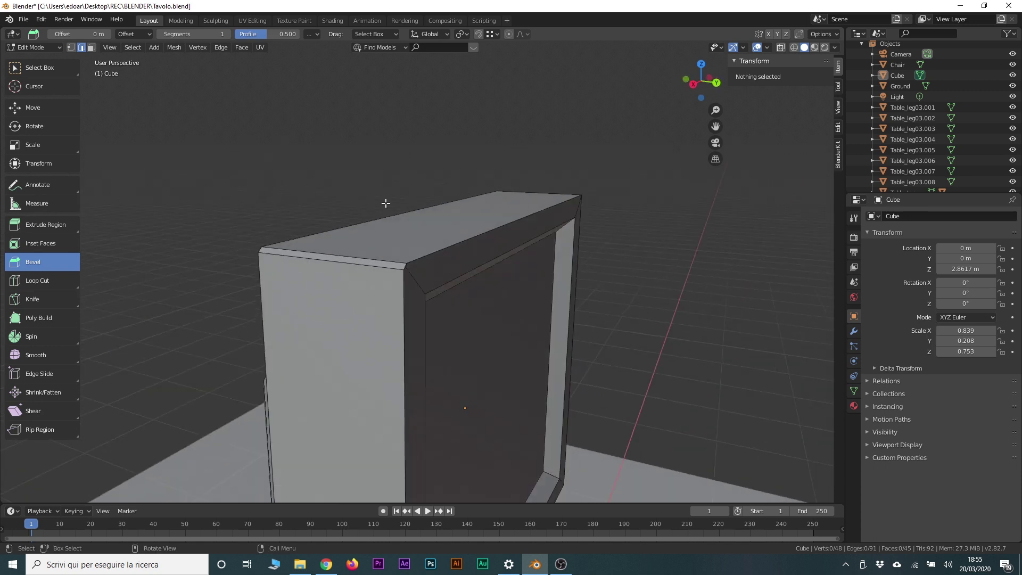
key(ctrl+z)
Select the four outer casing edges and bevel them to soften the corners.
mouse_move(389, 210)
middle_down()
mouse_move(371, 173)
mouse_move(342, 199)
mouse_move(501, 283)
mouse_move(467, 413)
middle_up()
shift+click(508, 286)
shift+click(466, 427)
mouse_move(312, 322)
middle_down()
mouse_move(383, 425)
mouse_move(445, 269)
middle_up()
drag(446, 269, 450, 299)
drag(446, 359, 449, 367)
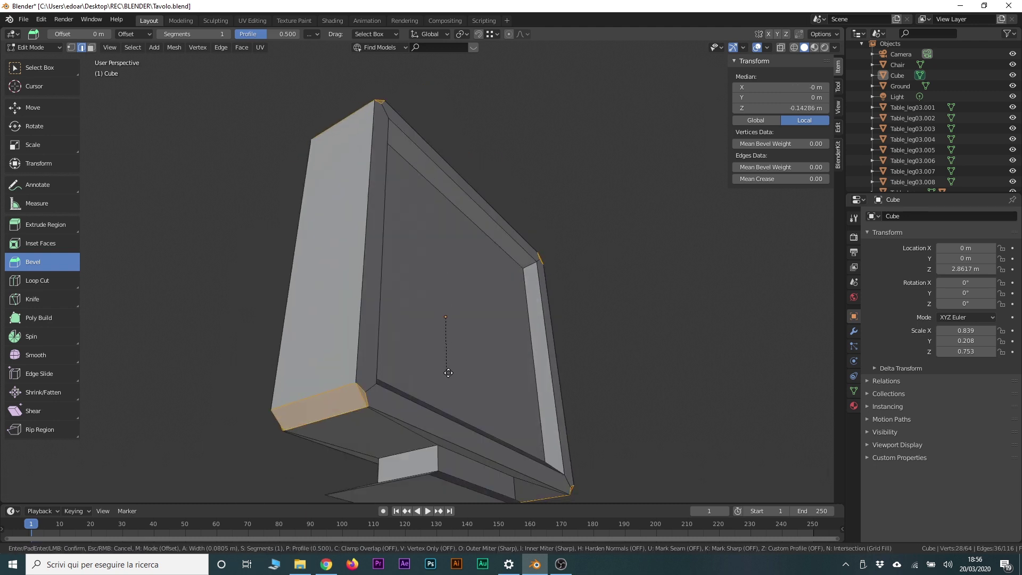
key(alt+a)
Inspect the beveled monitor in Object Mode, then return to Edit Mode.
middle_drag(450, 367, 554, 376)
scroll(478, 331, down, 3)
key(Tab)
mouse_move(573, 283)
middle_down()
mouse_move(640, 260)
mouse_move(657, 217)
mouse_move(653, 244)
mouse_move(742, 257)
mouse_move(718, 289)
mouse_move(625, 332)
mouse_move(567, 328)
mouse_move(560, 282)
middle_up()
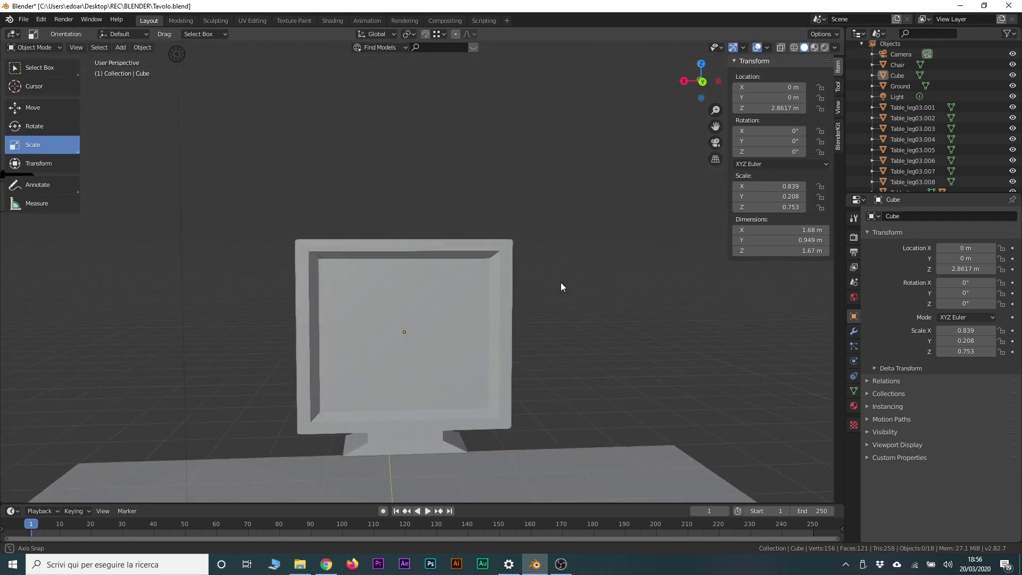
scroll(556, 298, up, 1)
key(Tab)
middle_drag(403, 317, 402, 317)
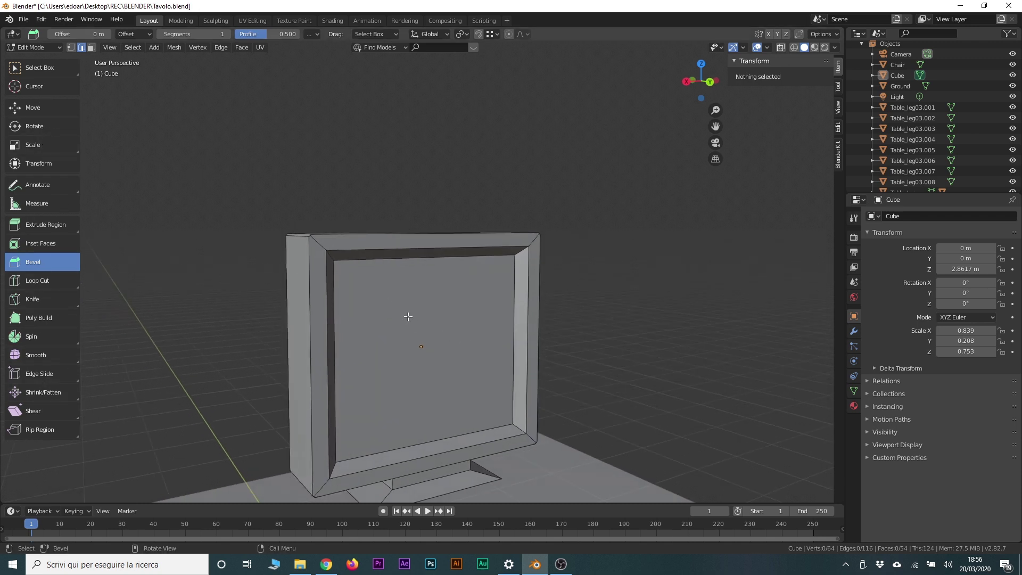
Zoom and orbit to bring the whole monitor frame into view.
scroll(441, 355, up, 1)
shift+middle_drag(441, 356, 424, 252)
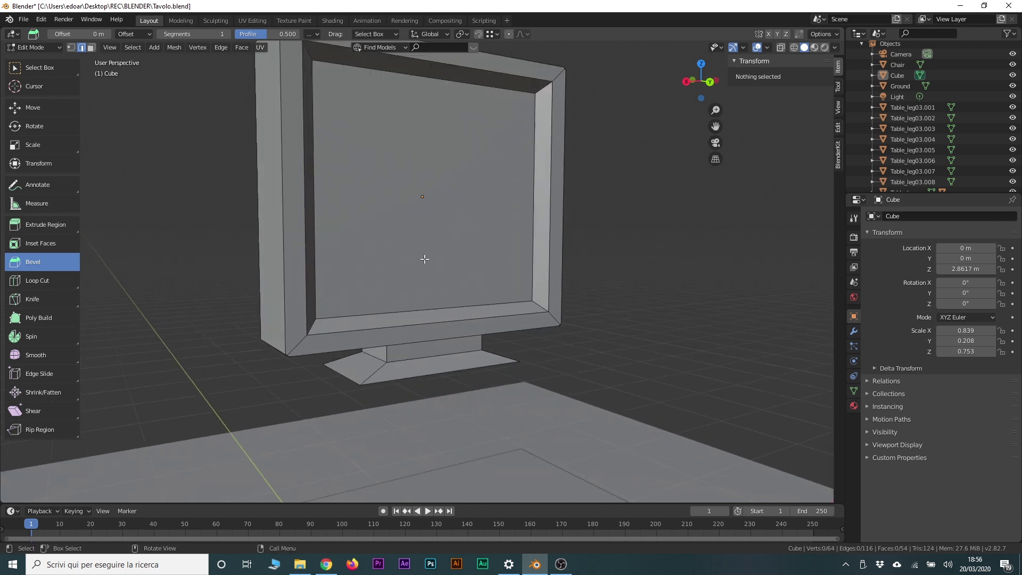
scroll(424, 259, up, 2)
scroll(394, 257, down, 1)
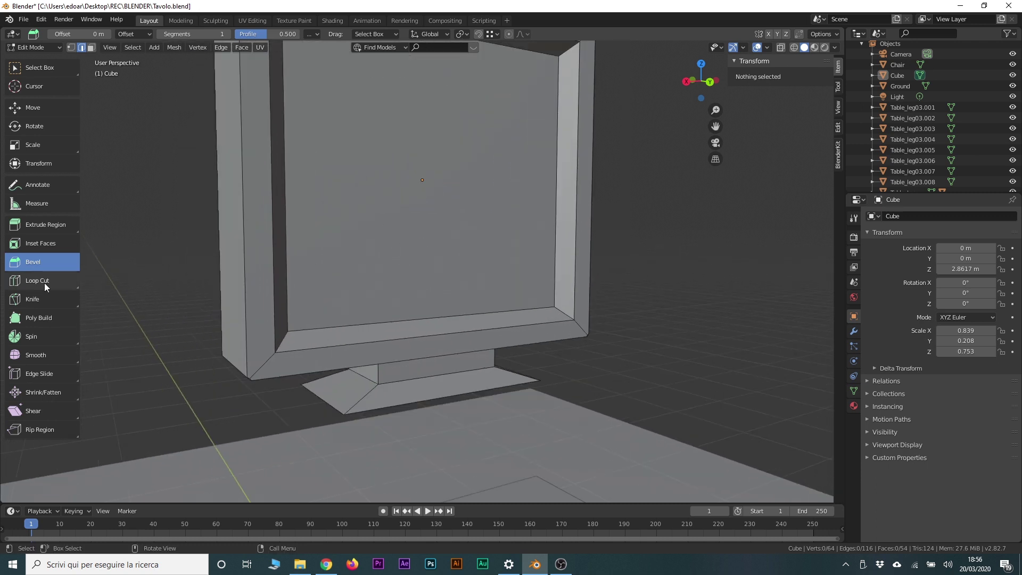
middle_drag(361, 209, 385, 230)
scroll(368, 220, down, 3)
scroll(369, 219, up, 1)
scroll(390, 246, up, 1)
shift+scroll(397, 240, up, 2)
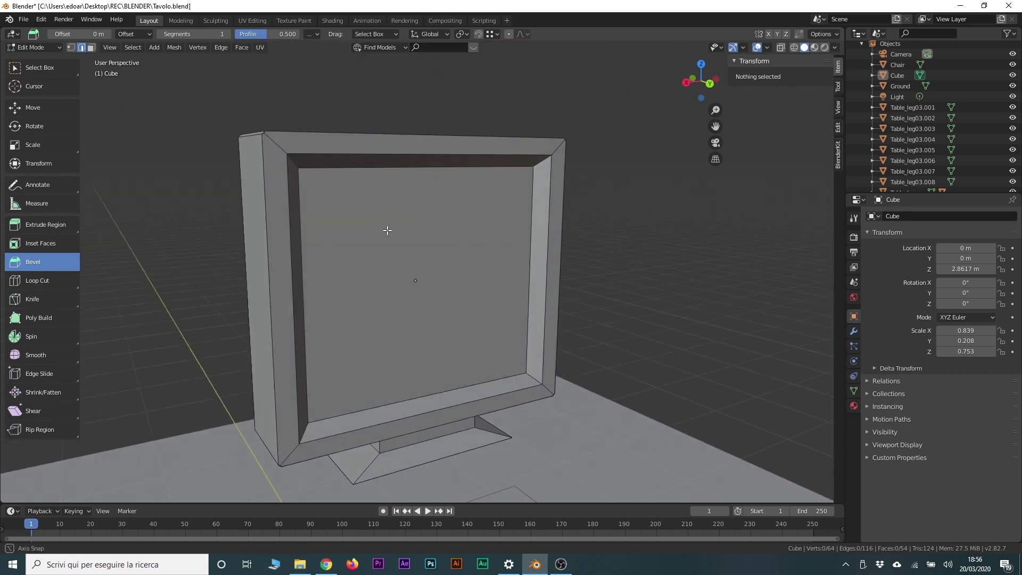
With the Loop Cut tool active, orbit and zoom in on the stand's neck.
click(54, 283)
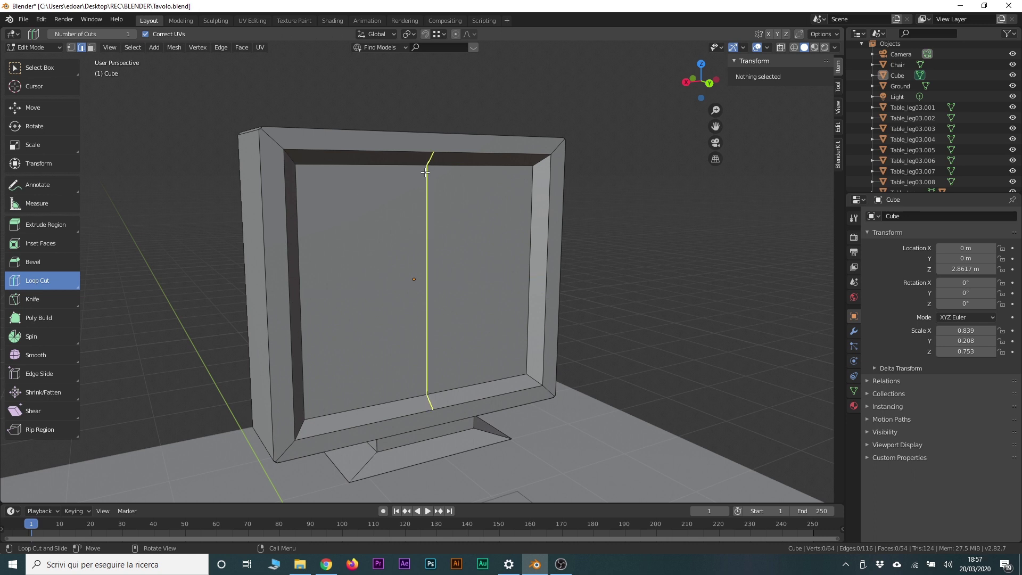
middle_drag(425, 172, 527, 302)
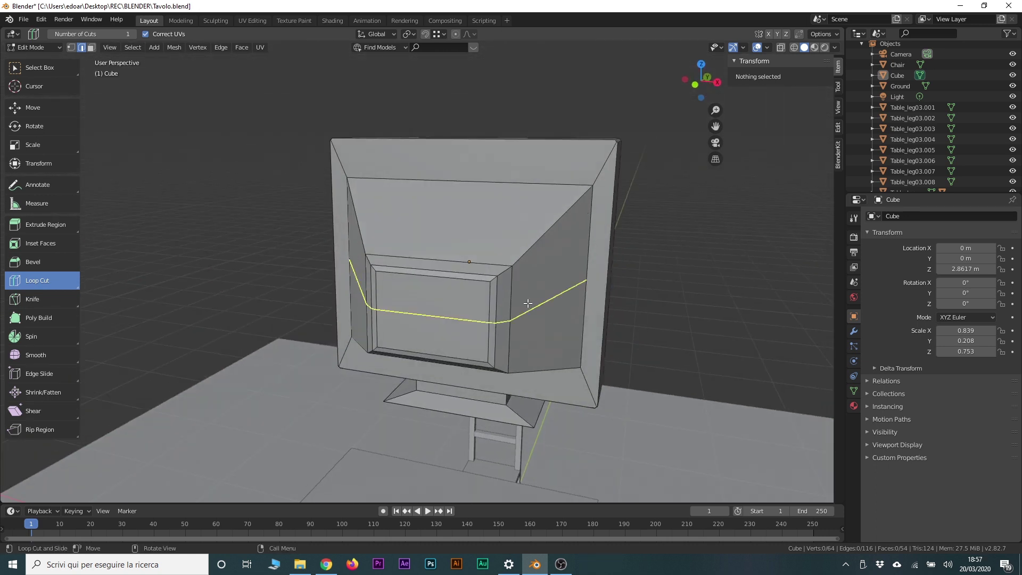
middle_drag(602, 286, 470, 304)
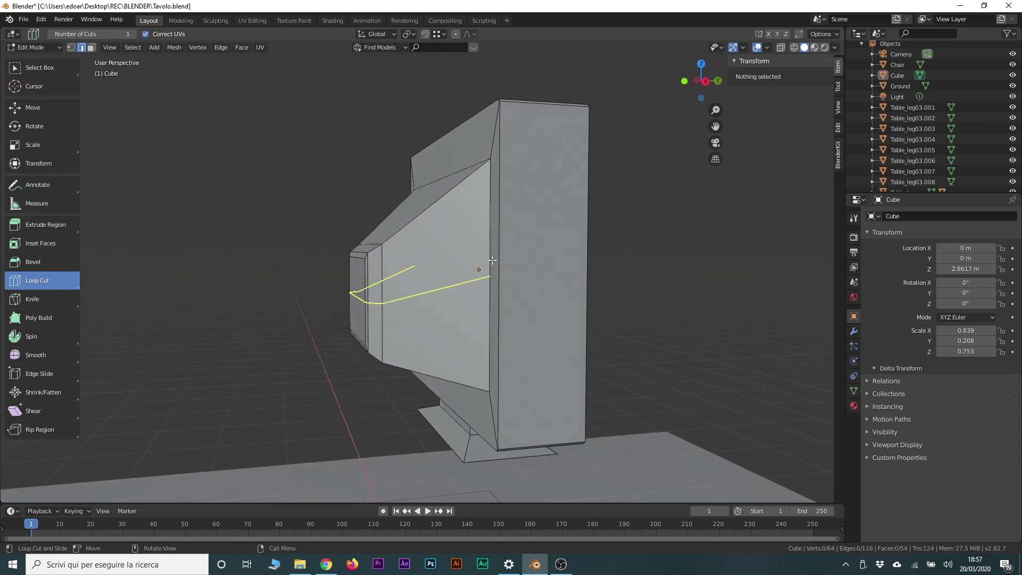
middle_drag(488, 275, 467, 299)
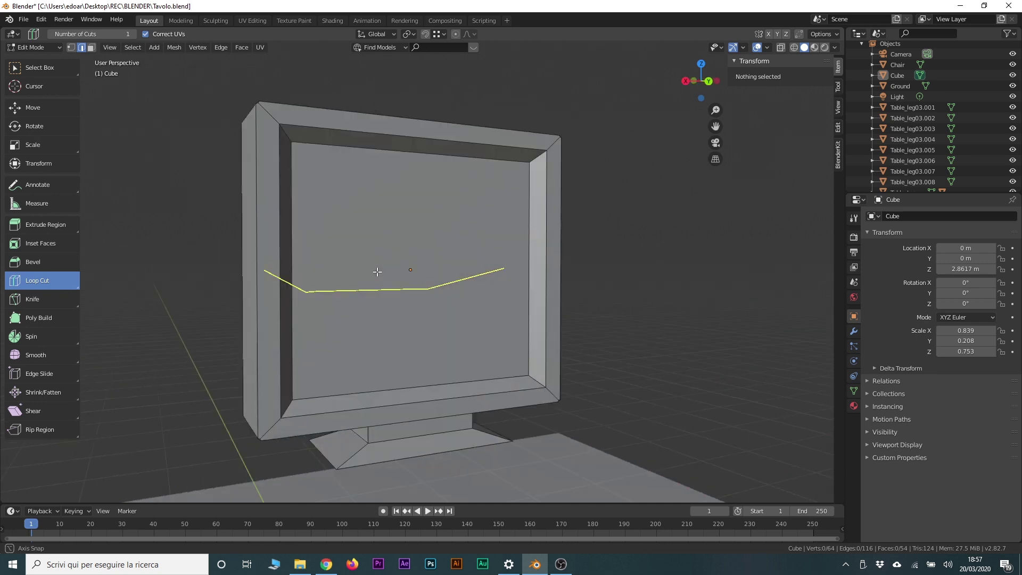
middle_drag(397, 275, 447, 386)
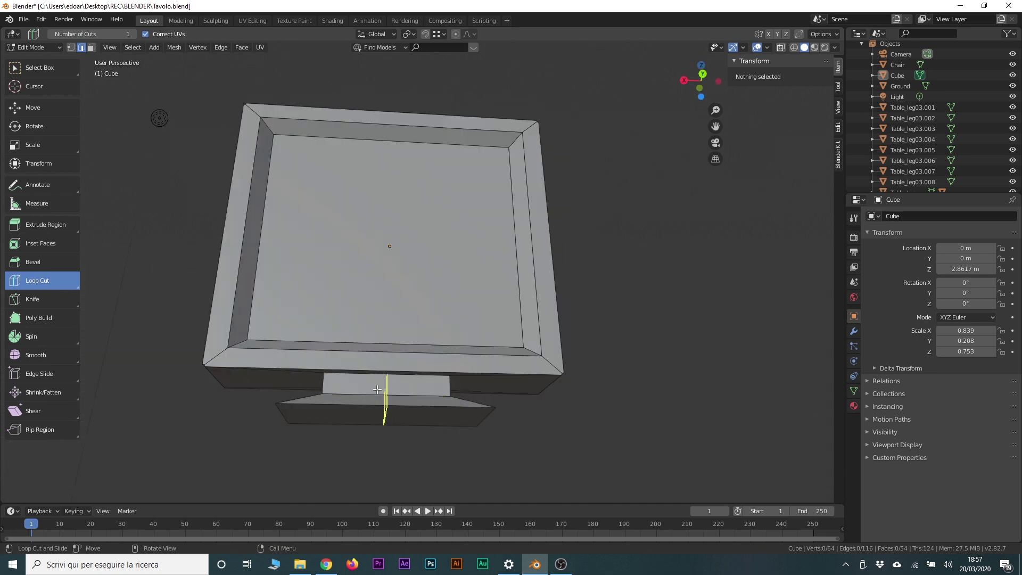
scroll(454, 389, up, 5)
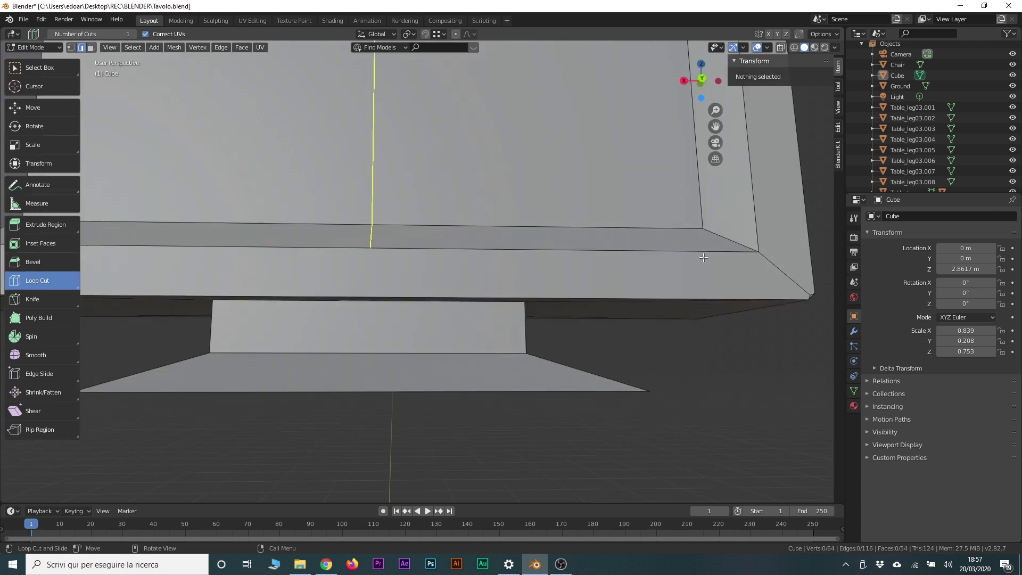
Add a single edge loop around the stand neck, slid upward.
click(523, 328)
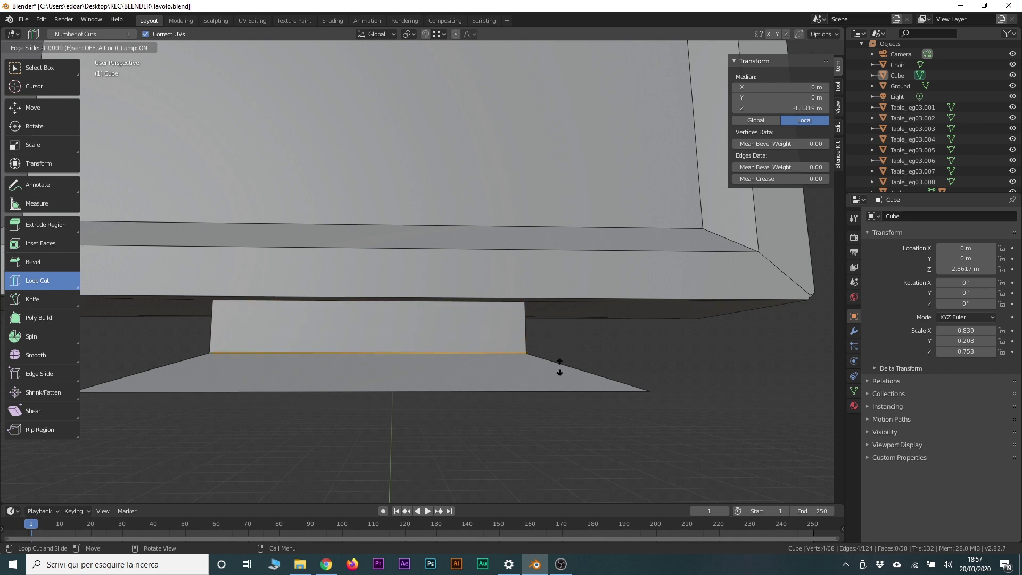
click(523, 327)
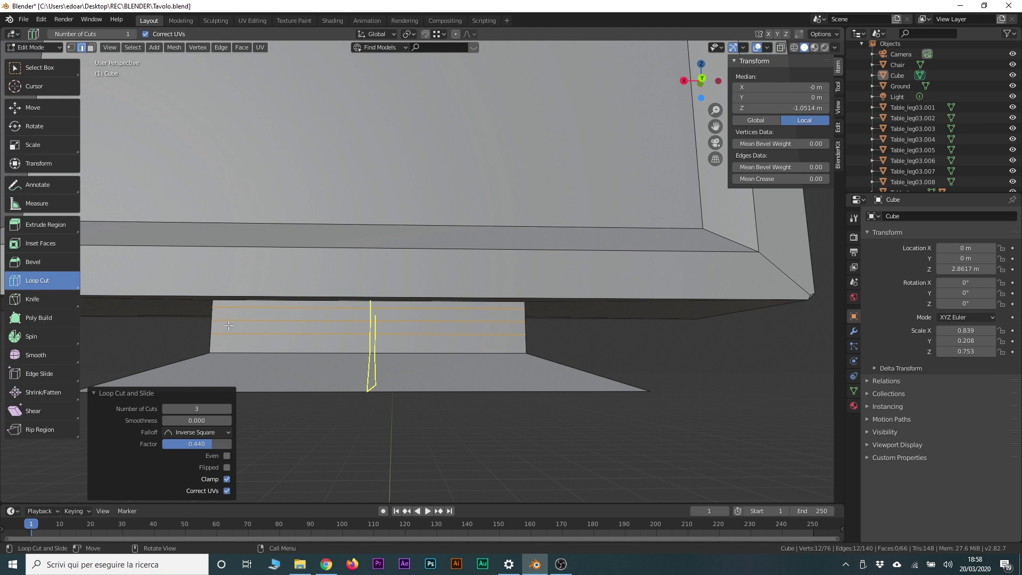
mouse_move(196, 408)
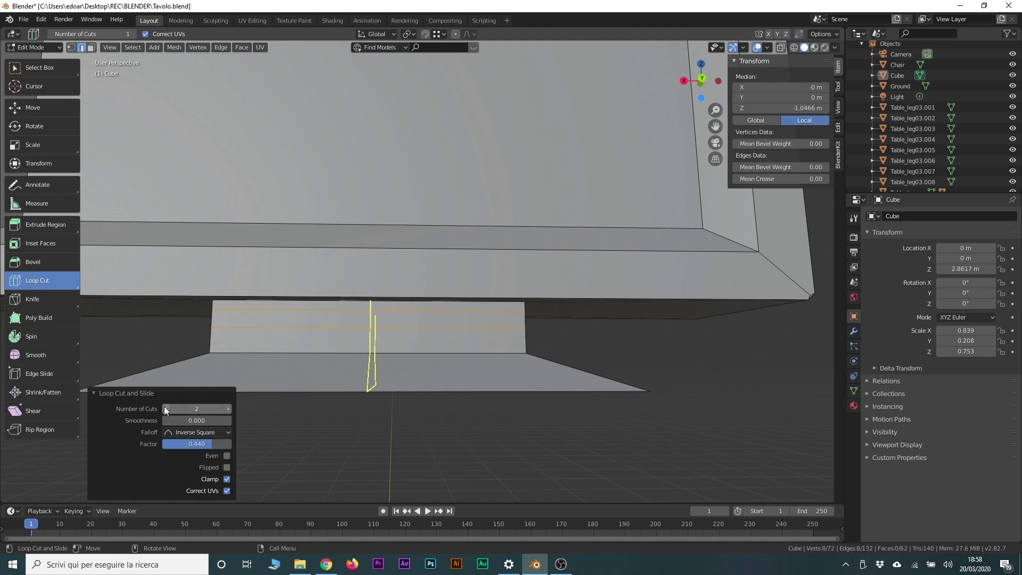
click(163, 407)
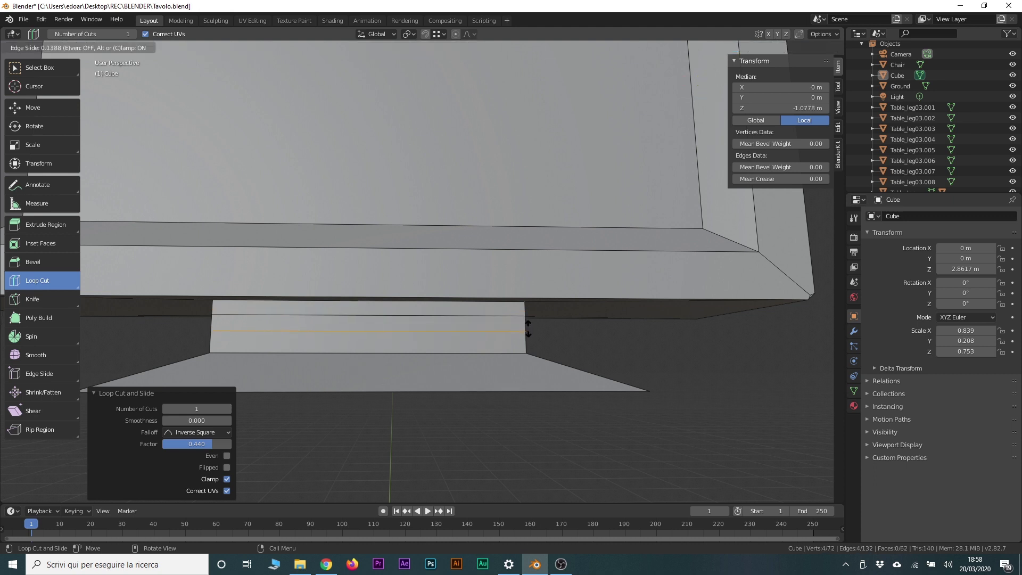
Select the thin horizontal band of faces on the stand neck.
middle_drag(450, 409, 424, 358)
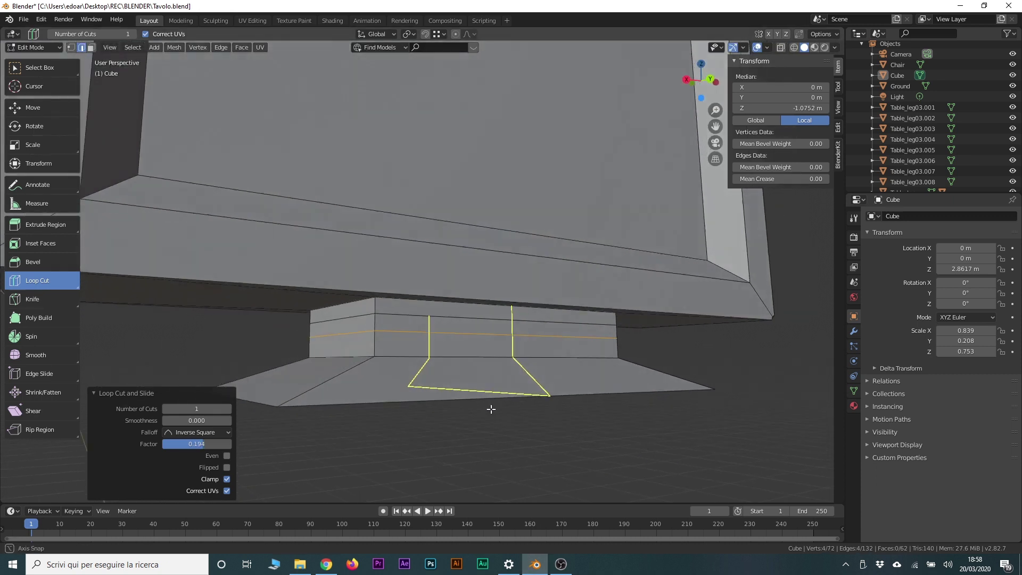
key(alt+a)
key(w)
click(430, 339)
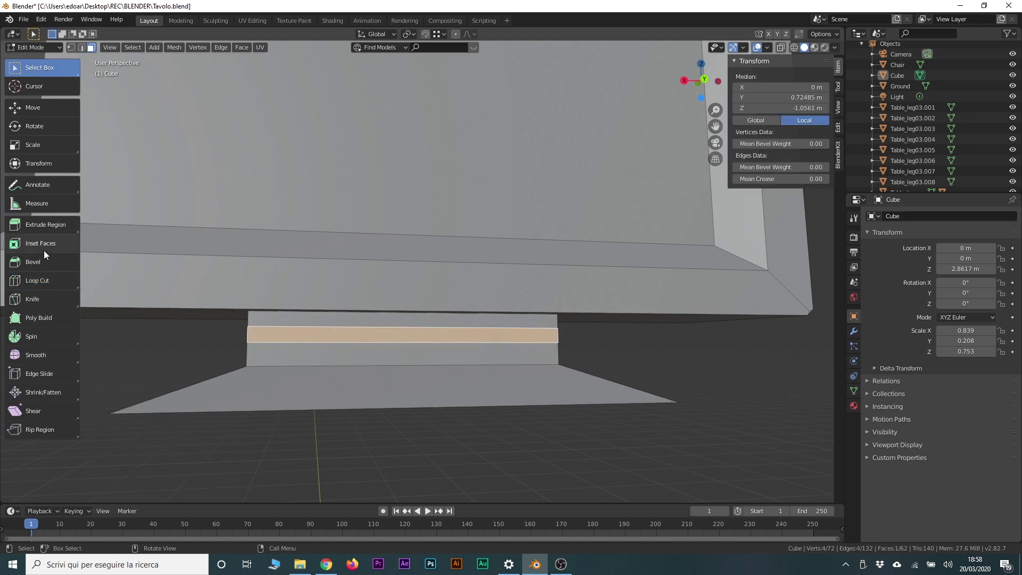
Extrude the neck band outward 0.0242 m into a ridge.
key(e)
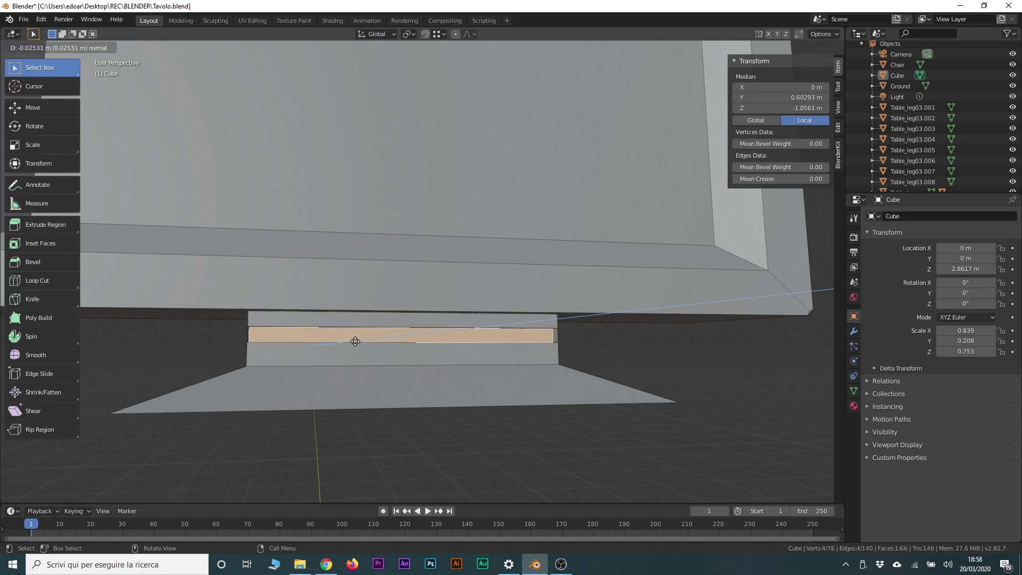
click(355, 342)
middle_drag(354, 341, 462, 362)
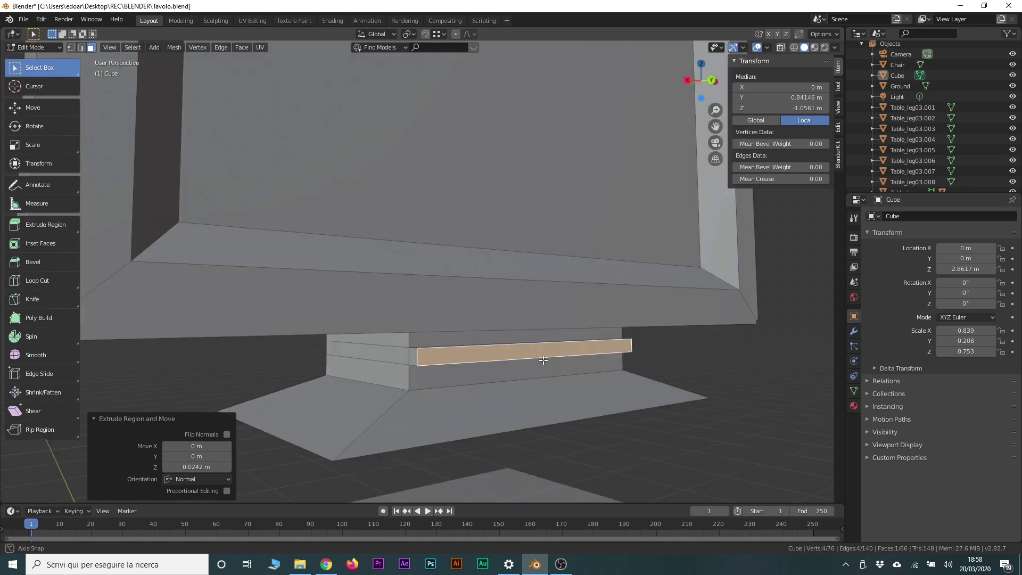
middle_drag(565, 360, 319, 319)
Divide the stand with a vertical loop cut set to 5 cuts.
click(41, 282)
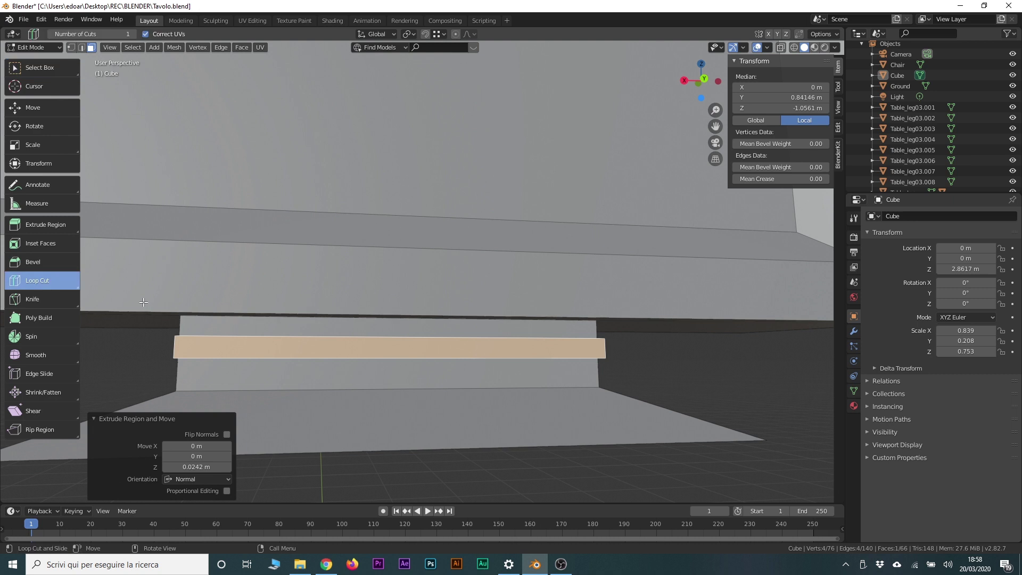
click(407, 354)
click(228, 408)
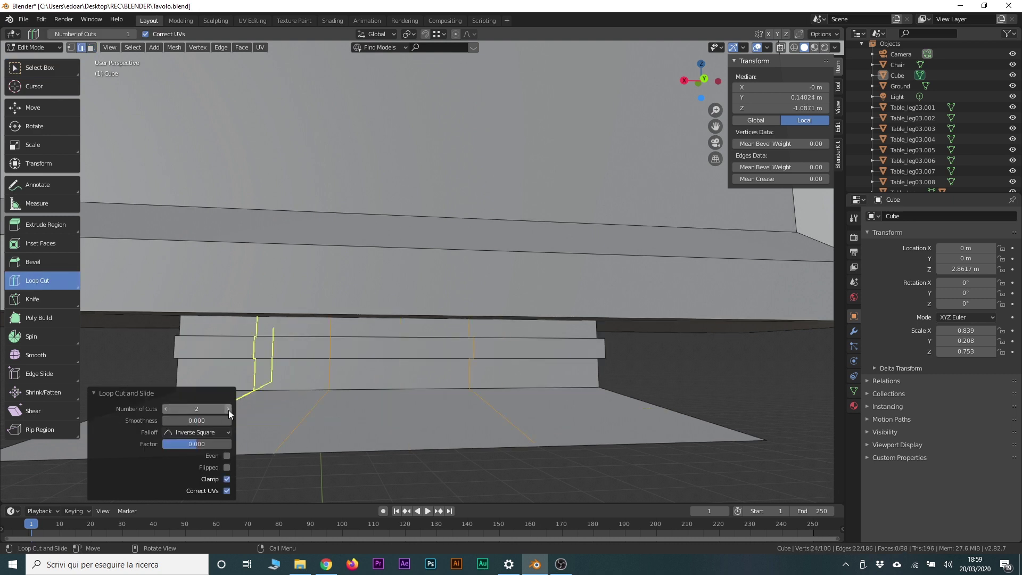
click(228, 408)
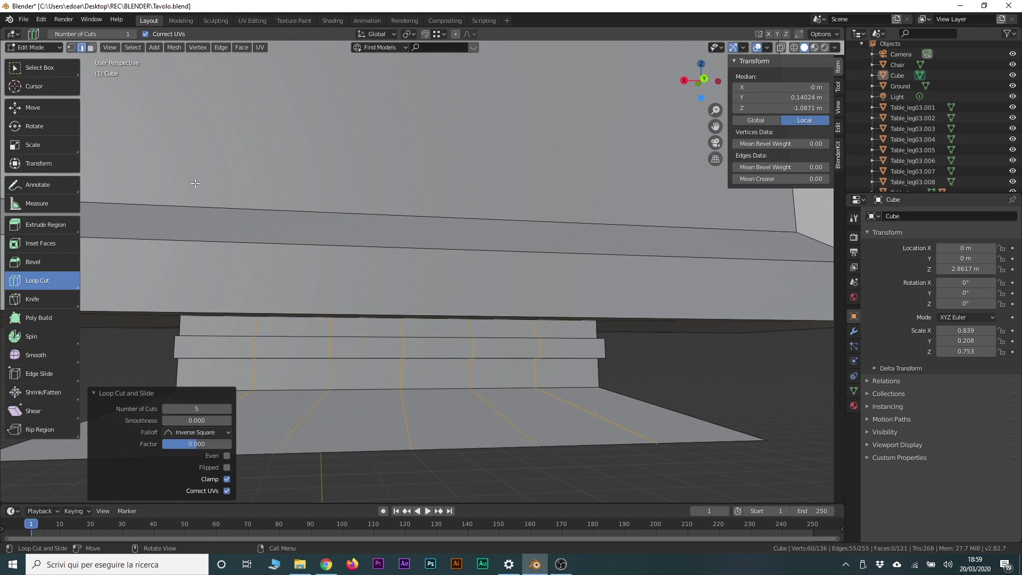
Select alternate blocks on the neck ridge in face select mode.
key(w)
click(293, 343)
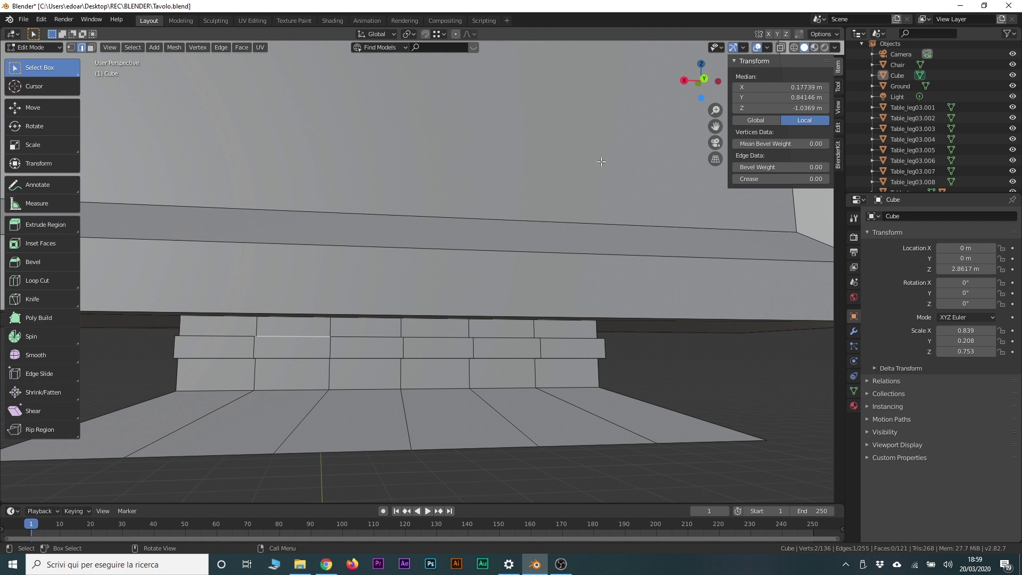
click(91, 47)
shift+click(434, 347)
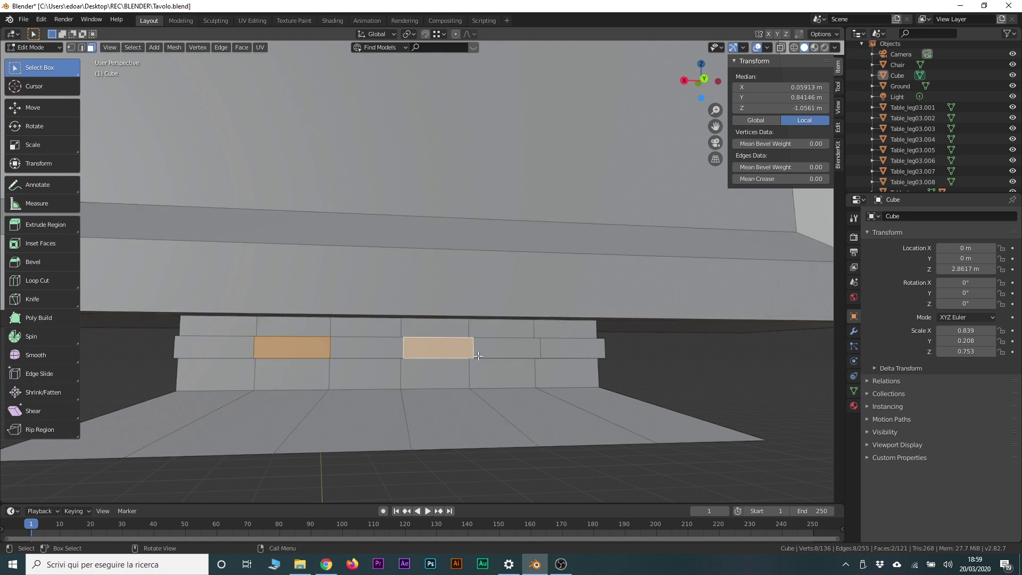
middle_drag(212, 345, 188, 345)
shift+click(548, 347)
middle_drag(365, 351, 434, 392)
Extrude the selected ridge blocks outward for a staggered, brick-like look.
key(e)
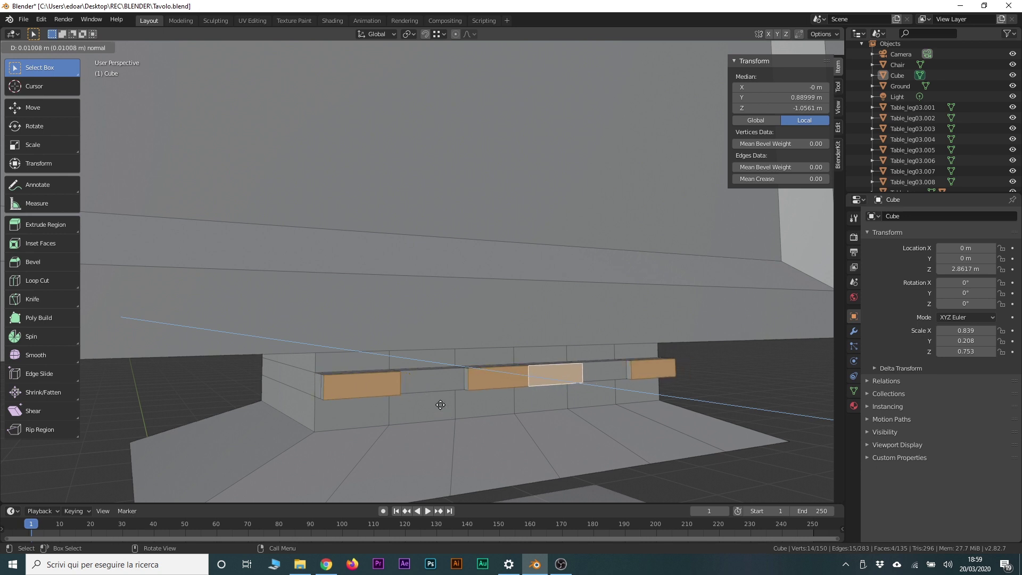
click(440, 406)
mouse_move(441, 406)
middle_down()
mouse_move(538, 427)
mouse_move(483, 415)
mouse_move(429, 426)
mouse_move(530, 420)
mouse_move(449, 388)
mouse_move(447, 364)
mouse_move(484, 350)
middle_up()
key(Tab)
key(Tab)
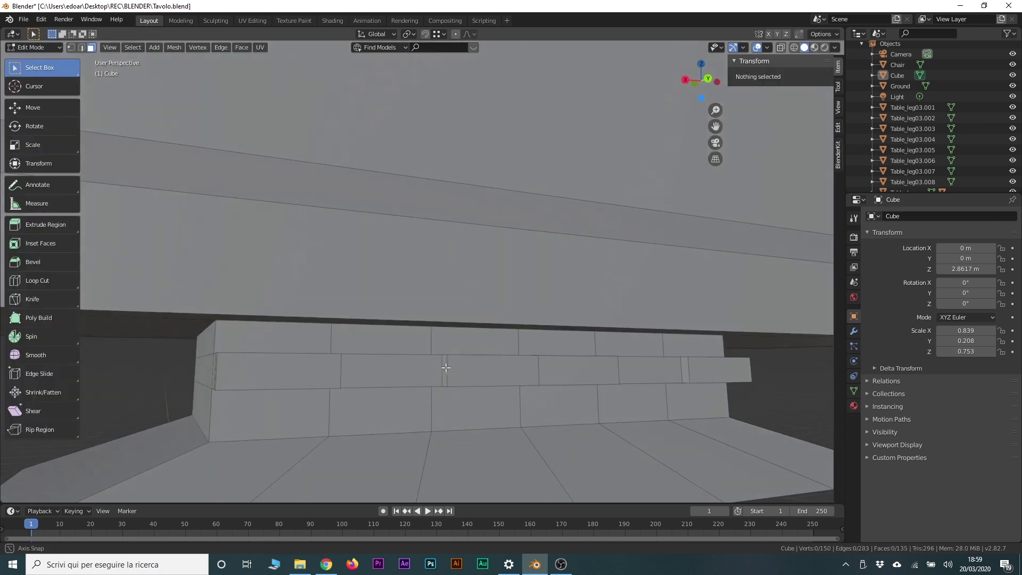
scroll(472, 360, down, 3)
middle_drag(471, 360, 426, 360)
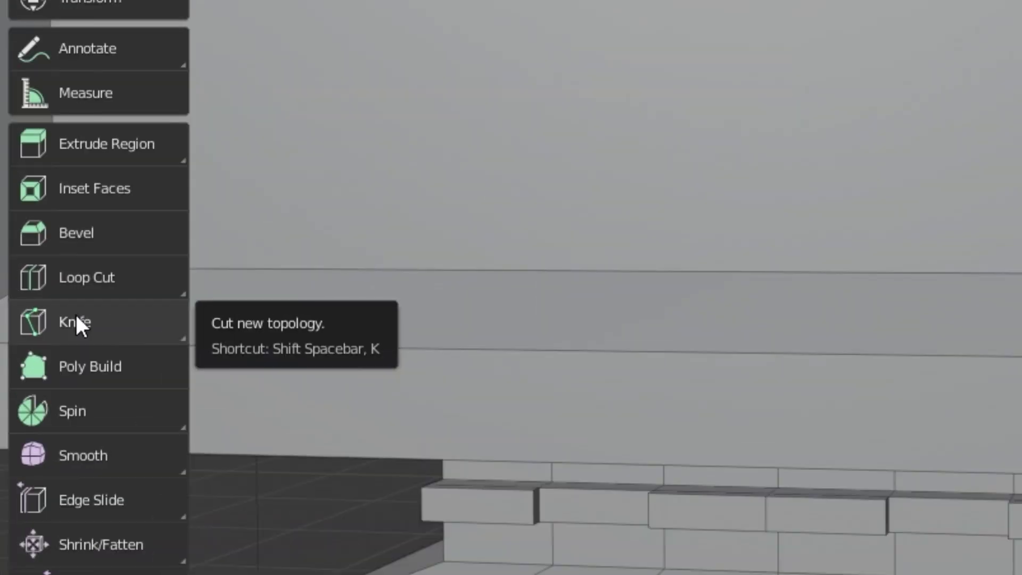
click(76, 316)
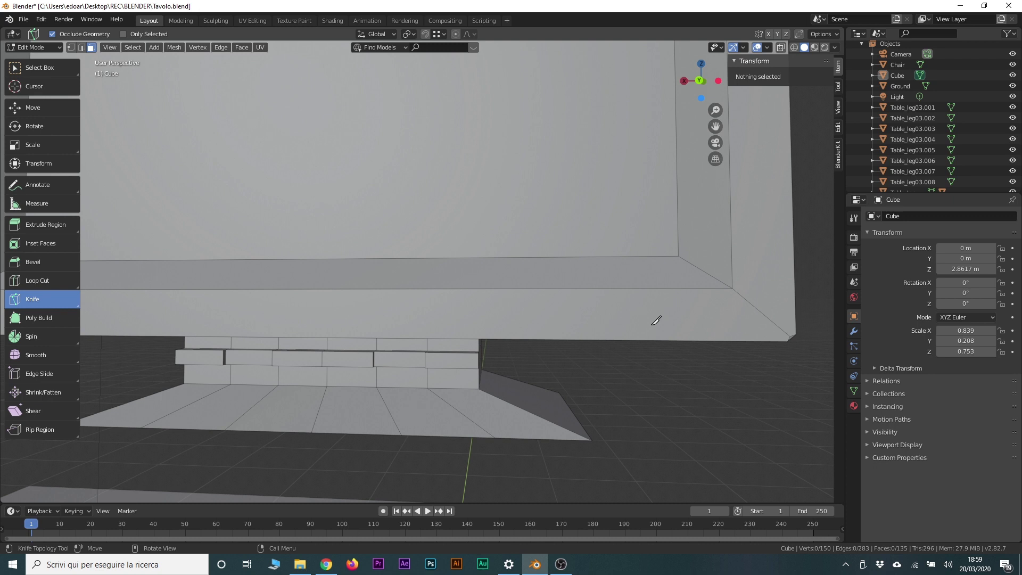
Knife a small rectangle into the frame's lower front for the button.
scroll(646, 292, up, 2)
click(627, 320)
click(627, 343)
click(659, 343)
click(660, 323)
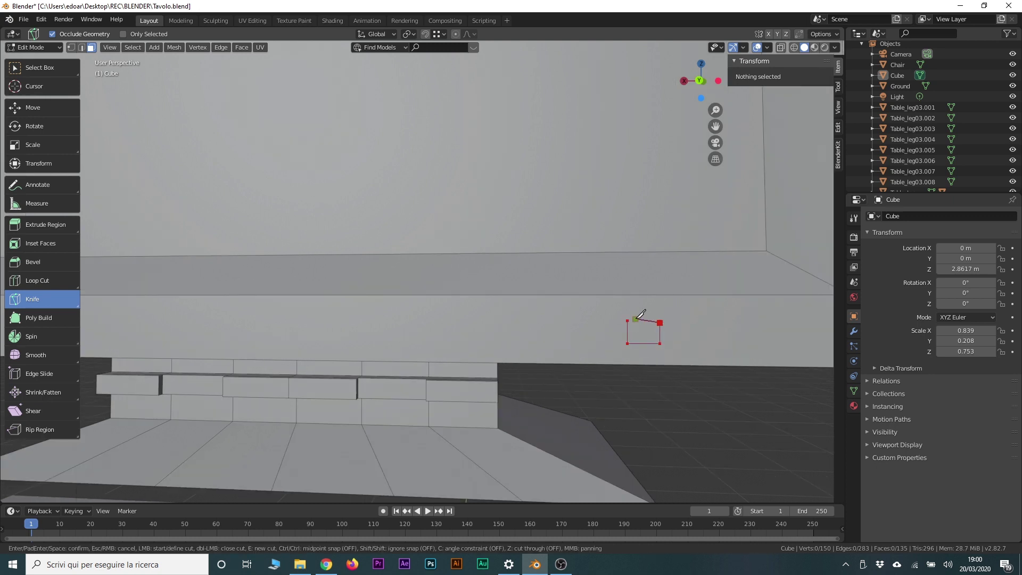
click(627, 320)
key(Return)
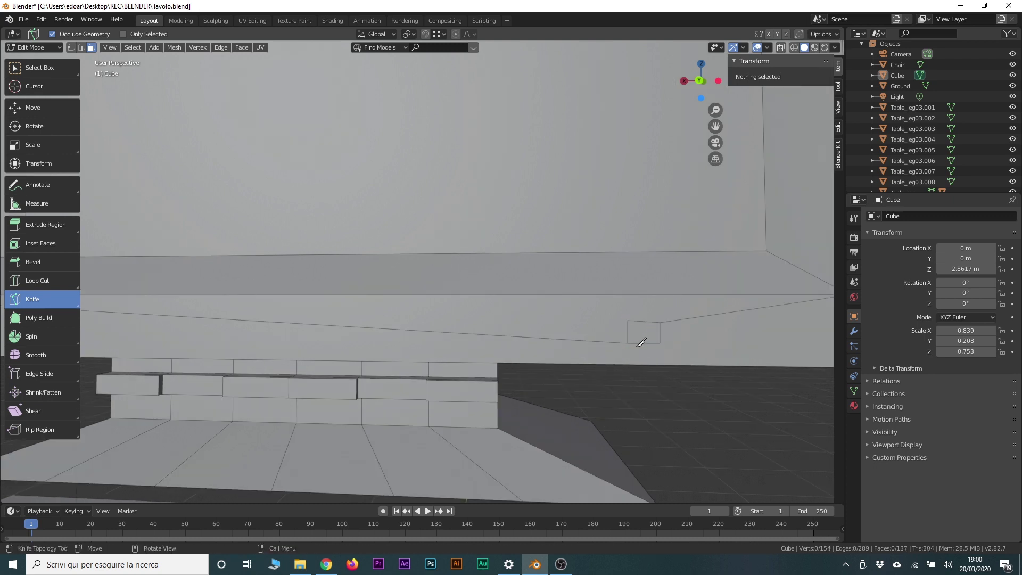
Select the new button face with the Move tool.
click(29, 101)
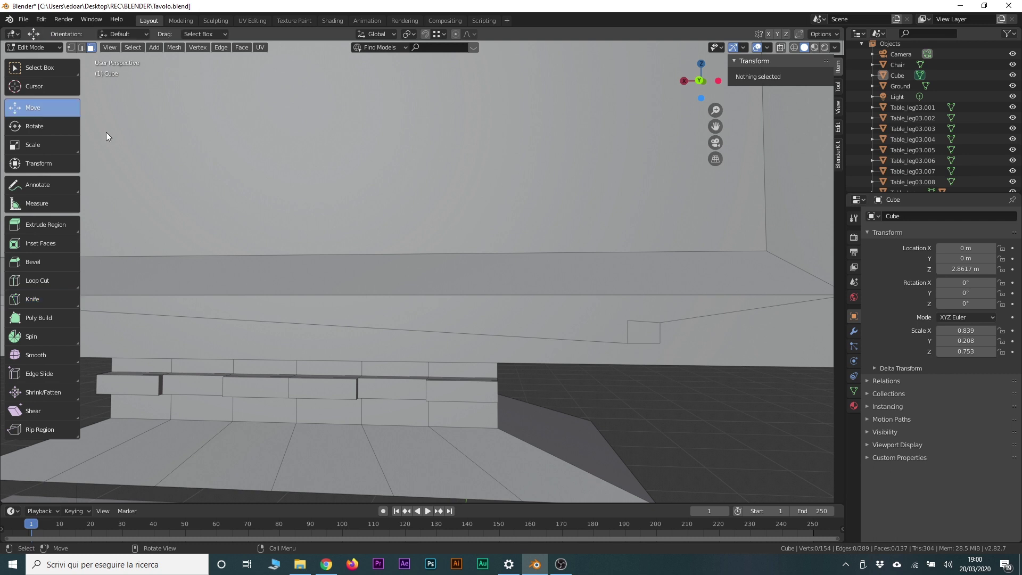
scroll(486, 325, down, 3)
scroll(486, 325, down, 1)
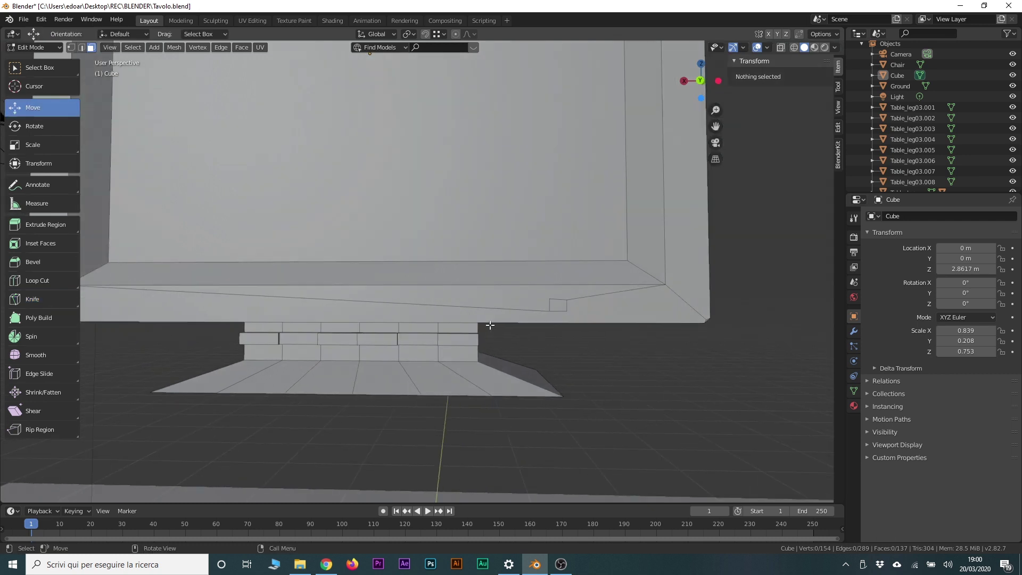
scroll(595, 307, down, 1)
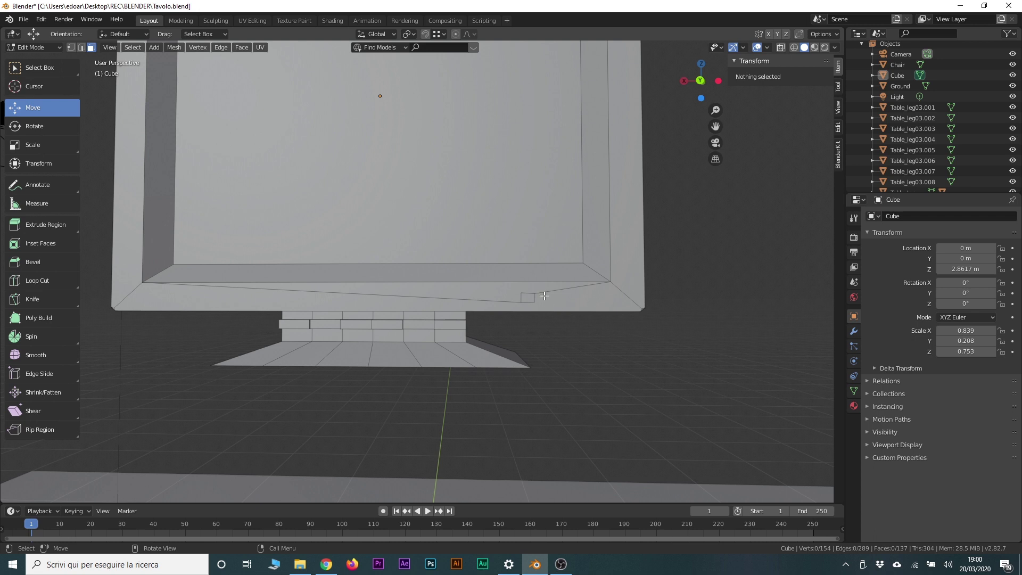
scroll(527, 324, up, 2)
click(670, 335)
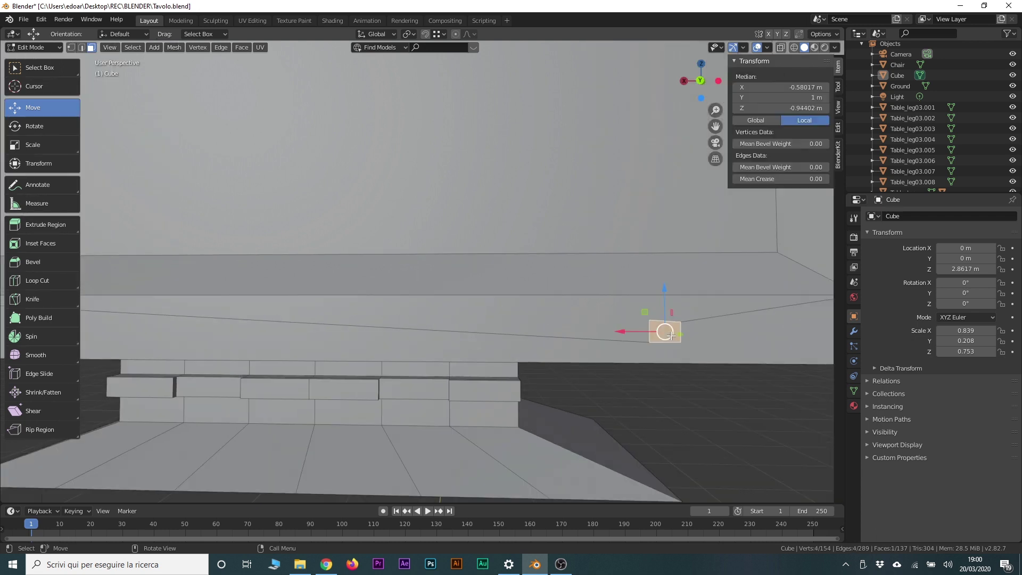
scroll(740, 354, up, 1)
scroll(623, 358, up, 1)
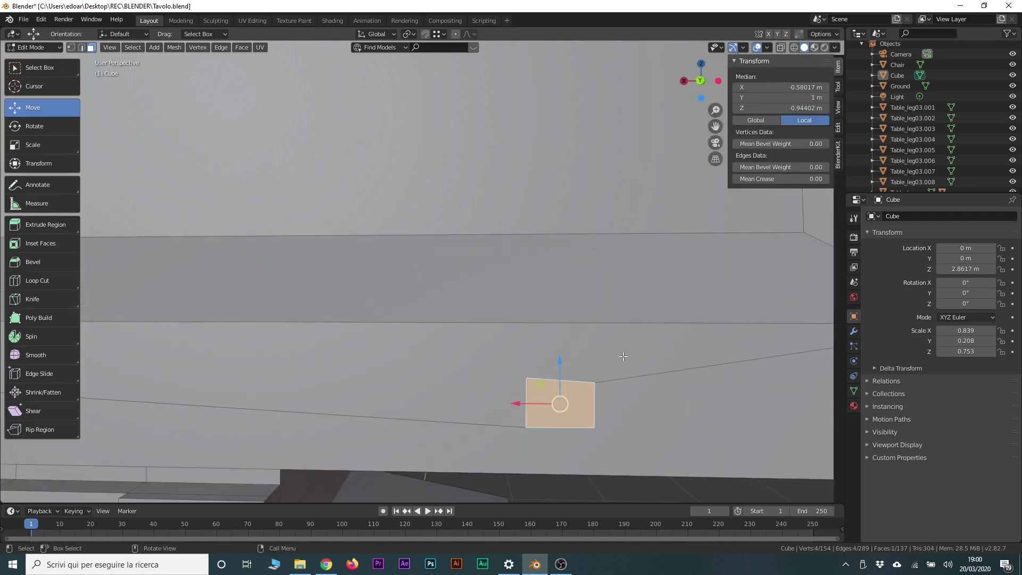
Nudge the button's upper-right corner vertex slightly upward, then deselect it.
key(1)
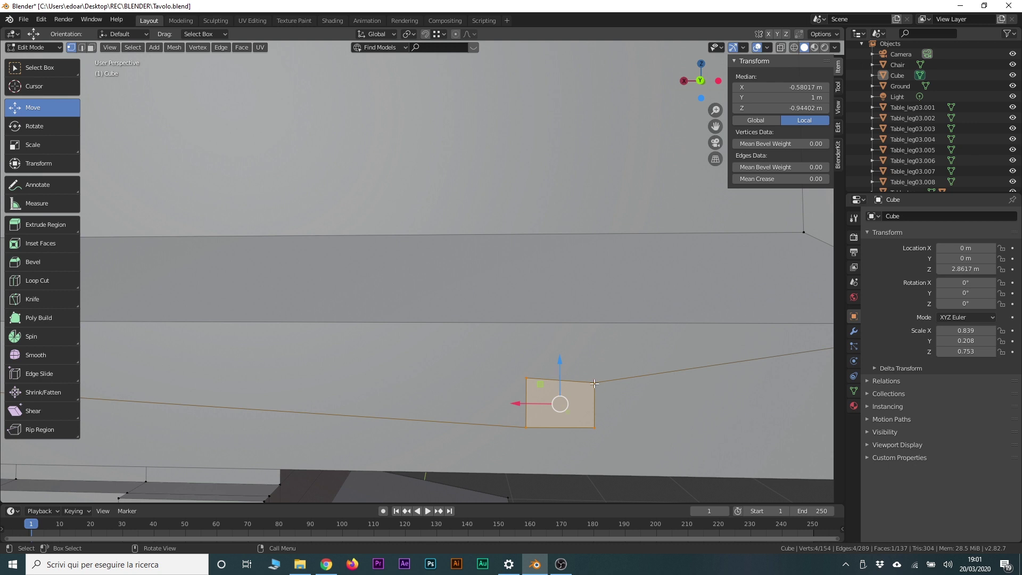
click(595, 383)
drag(596, 357, 596, 355)
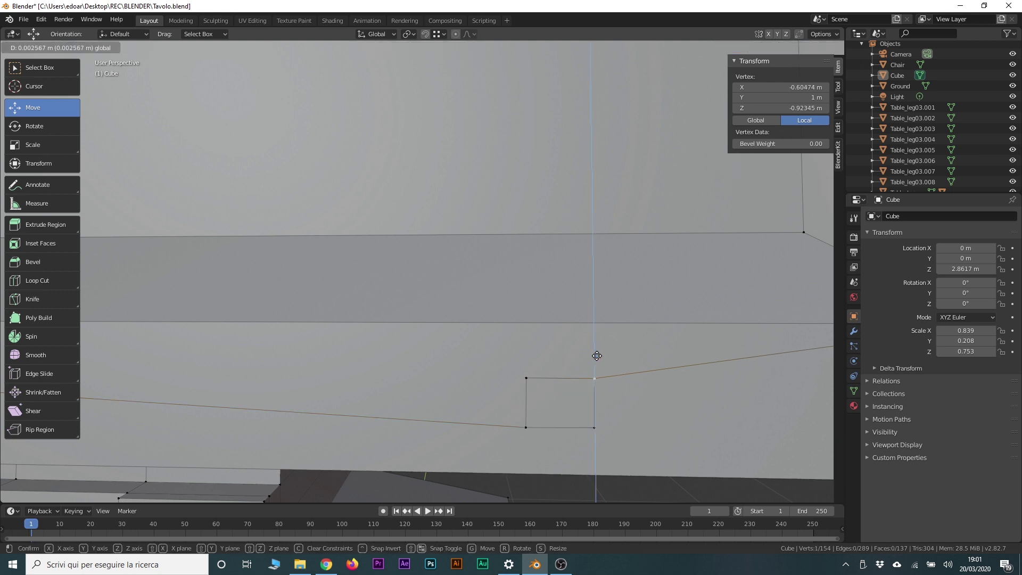
scroll(500, 353, down, 2)
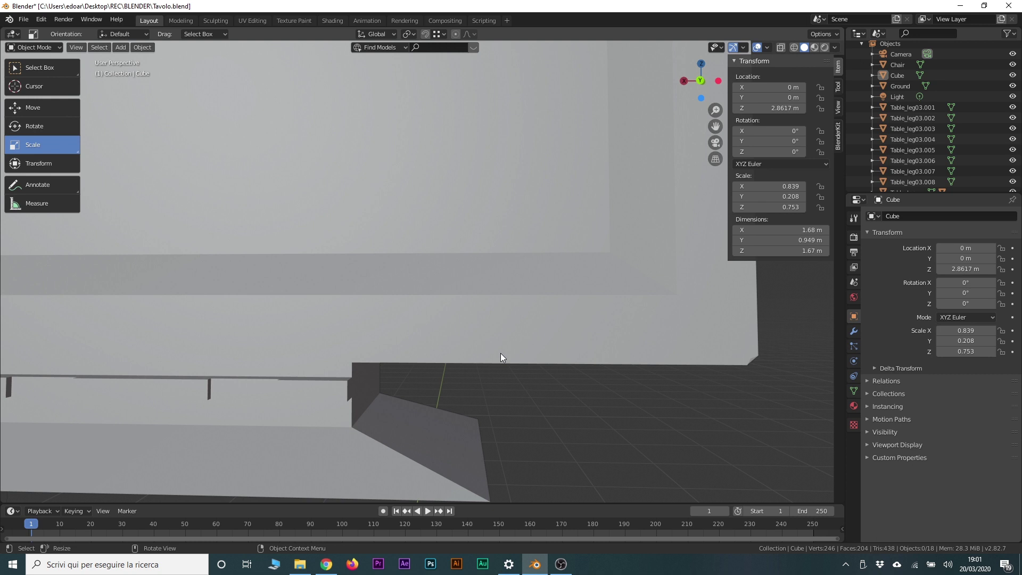
scroll(500, 353, down, 2)
key(alt+a)
Extrude the small button face 0.0395 m outward from the frame.
key(3)
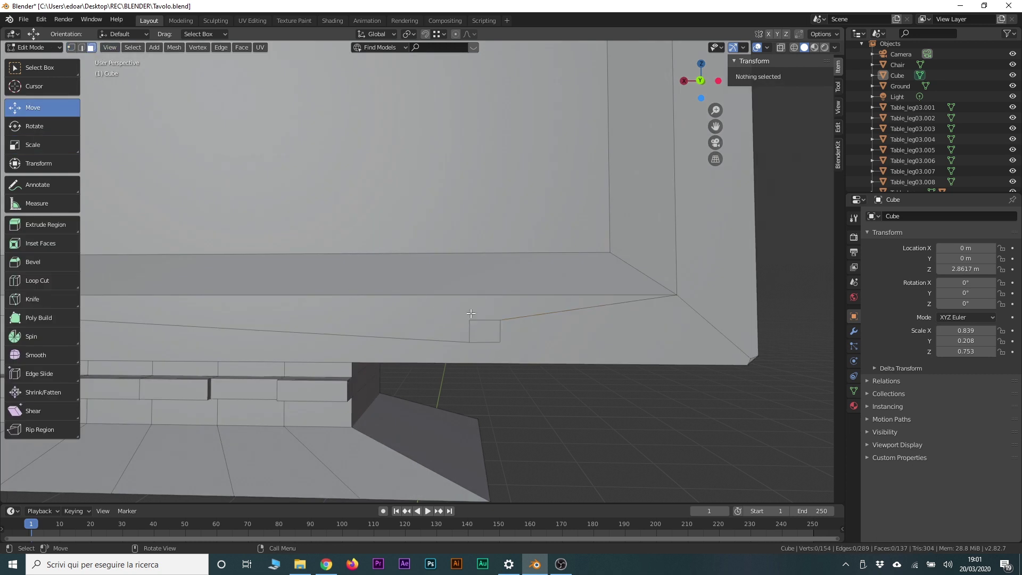
click(486, 332)
key(e)
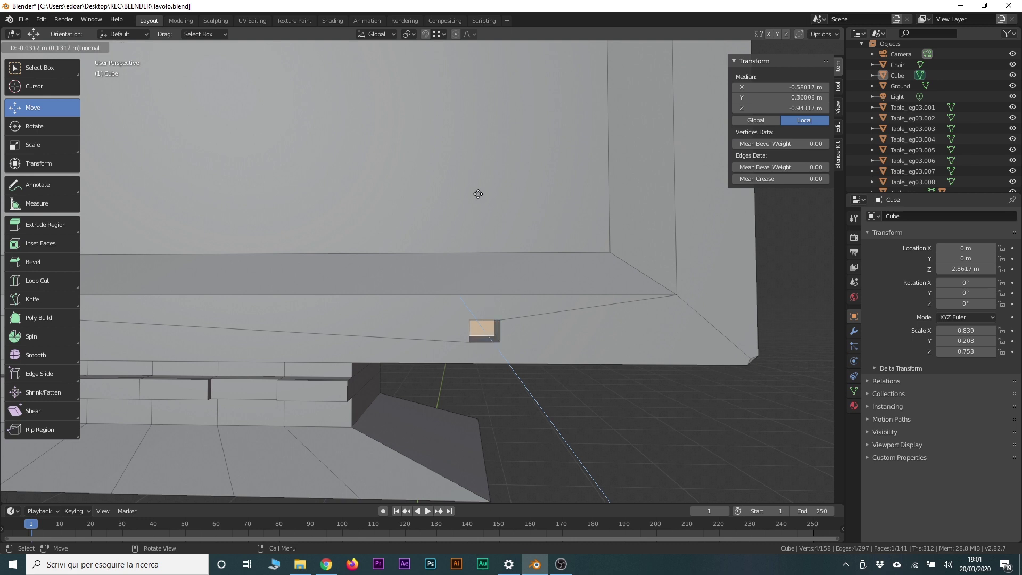
click(527, 406)
middle_drag(511, 404, 623, 362)
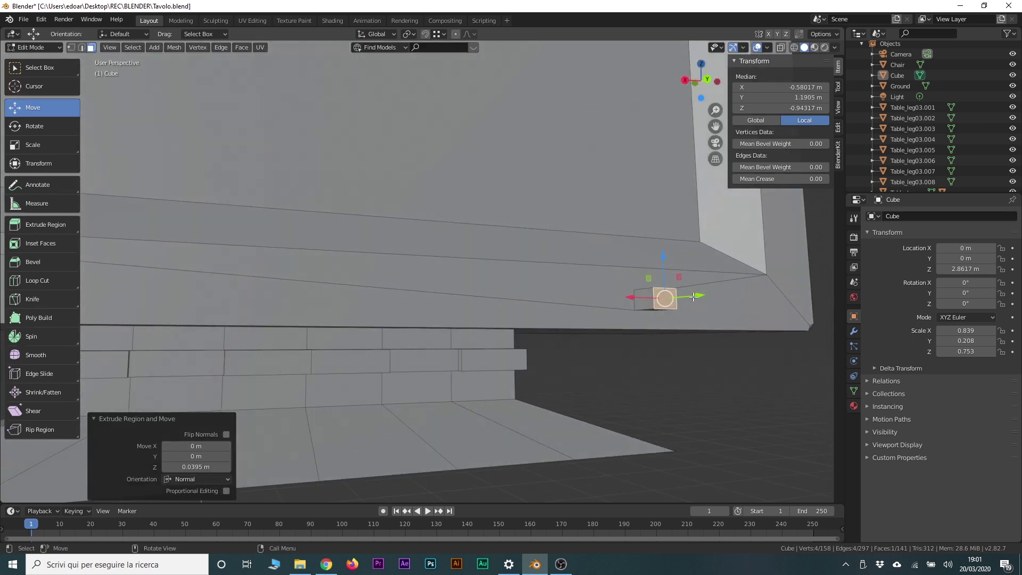
Slide the button along the Y axis into place and deselect everything.
key(g)
key(y)
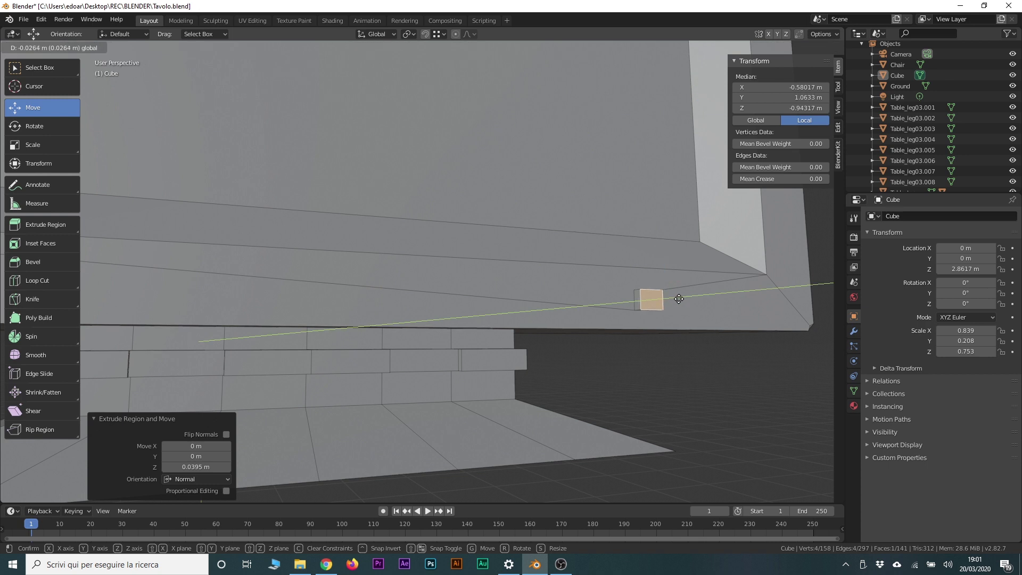
click(677, 299)
click(664, 365)
scroll(515, 304, down, 5)
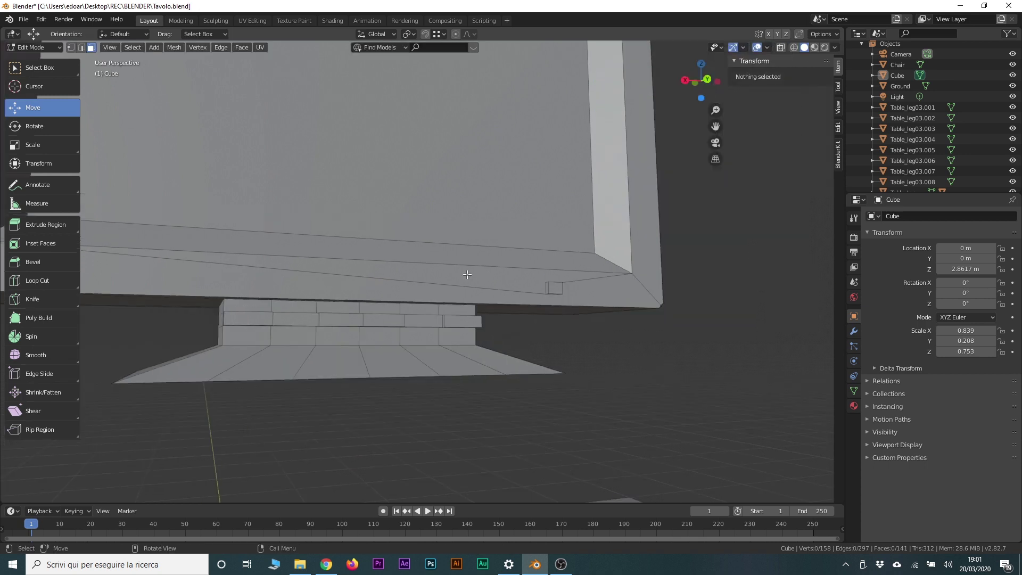
scroll(550, 306, down, 4)
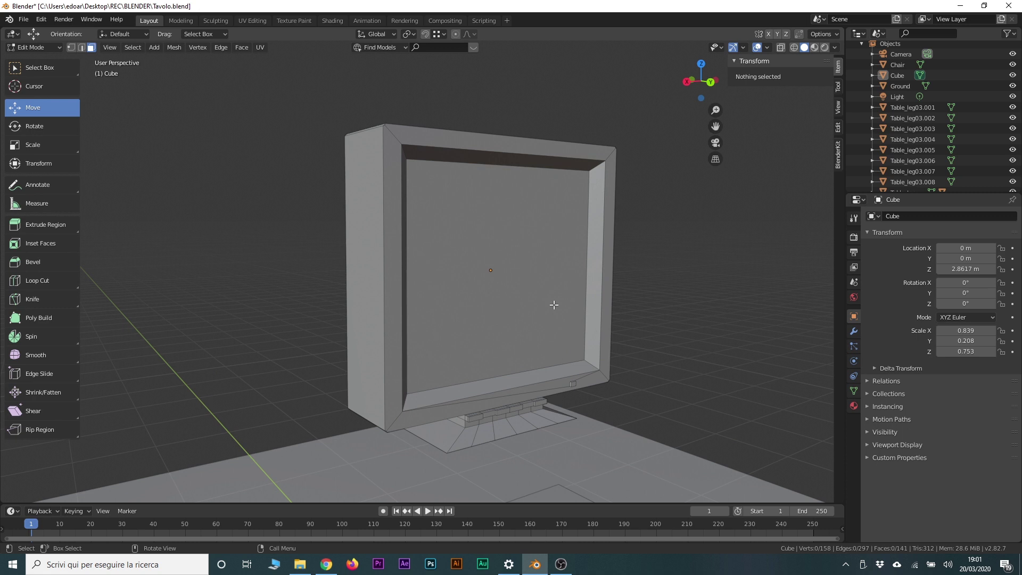
mouse_move(424, 247)
middle_down()
mouse_move(437, 282)
mouse_move(376, 286)
mouse_move(377, 239)
middle_up()
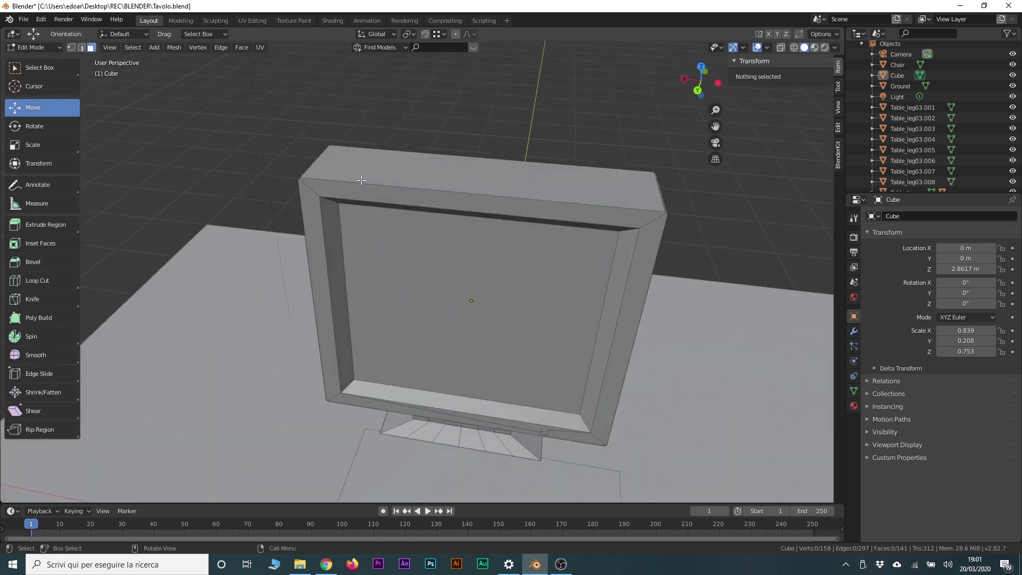
click(404, 172)
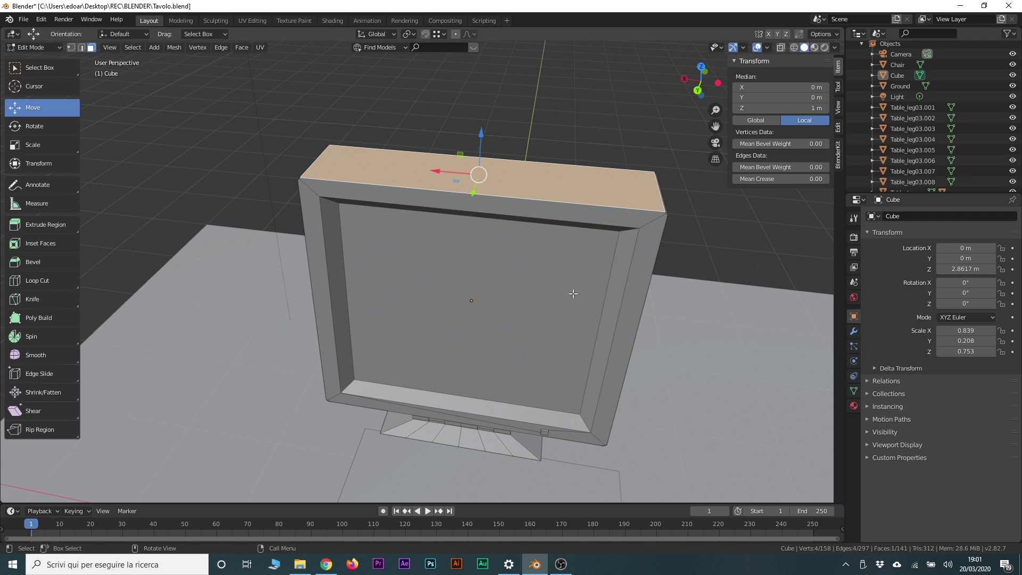
mouse_move(483, 387)
middle_down()
mouse_move(423, 442)
mouse_move(475, 313)
middle_up()
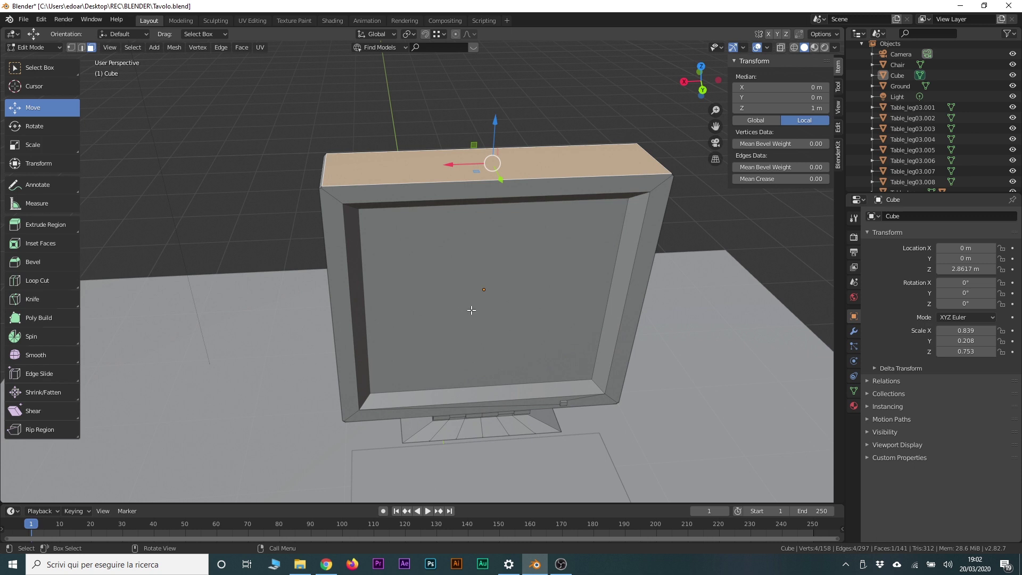
mouse_move(477, 308)
middle_down()
mouse_move(481, 292)
mouse_move(509, 311)
middle_up()
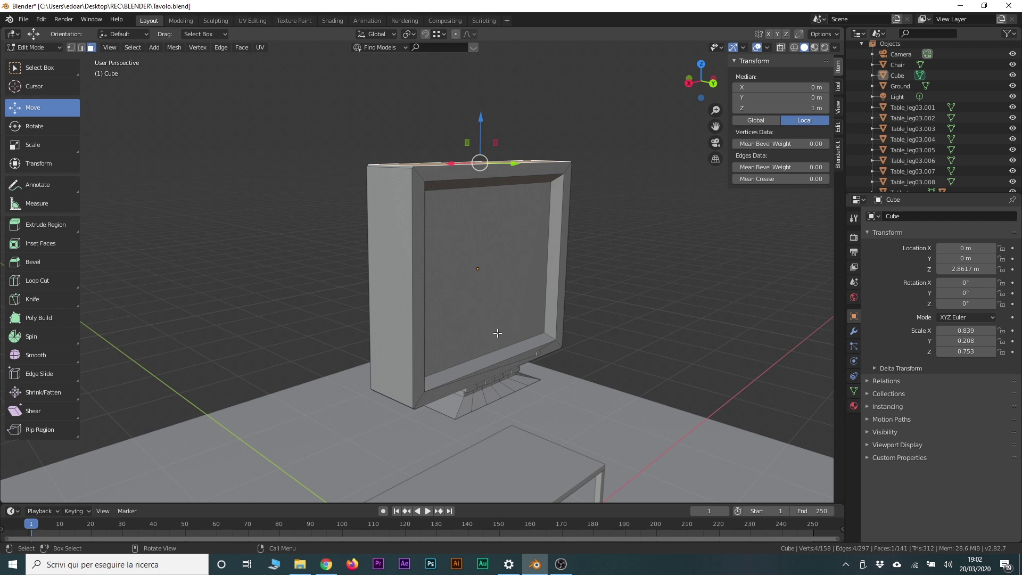
key(Tab)
scroll(496, 334, down, 2)
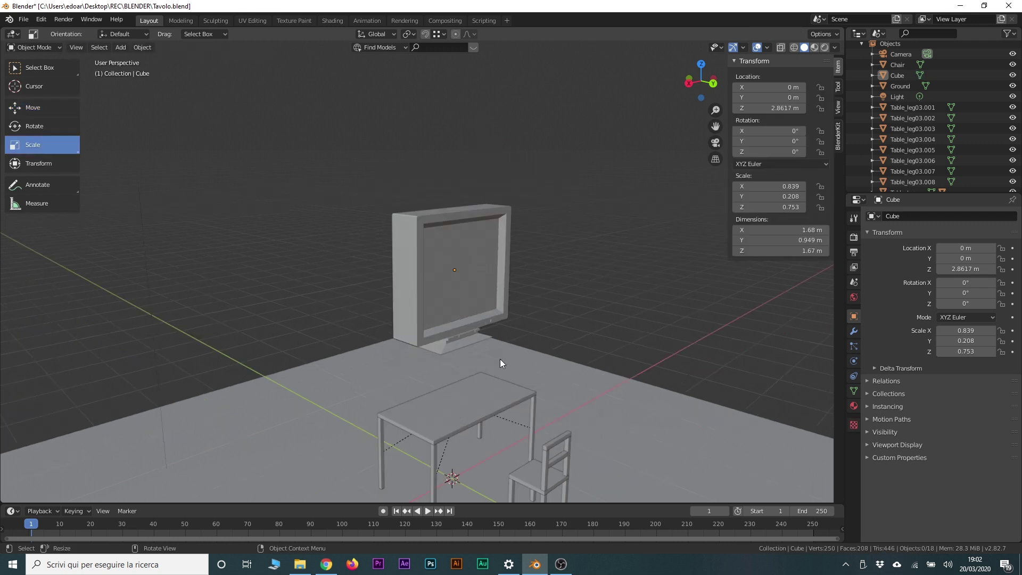
click(454, 298)
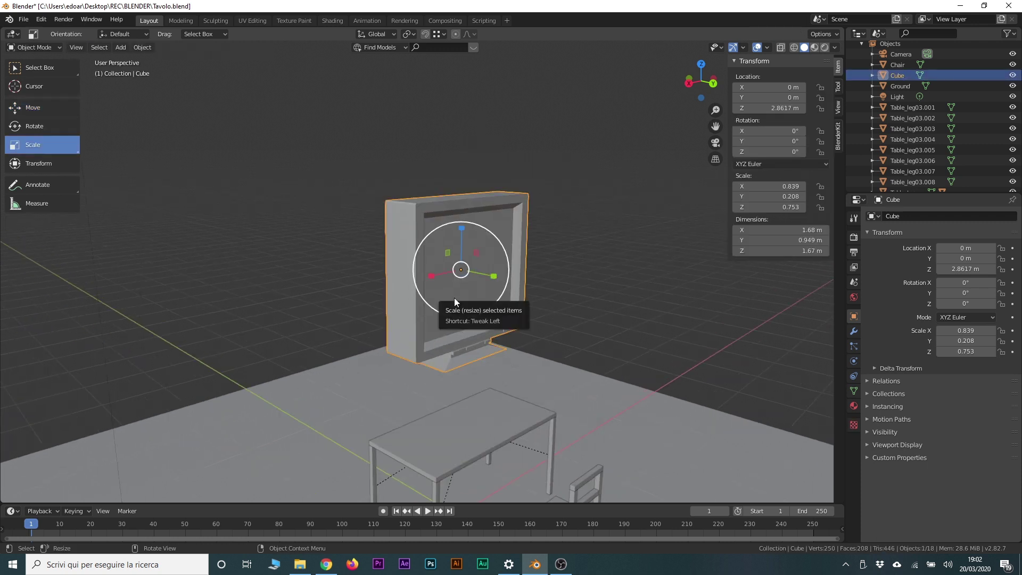
key(Tab)
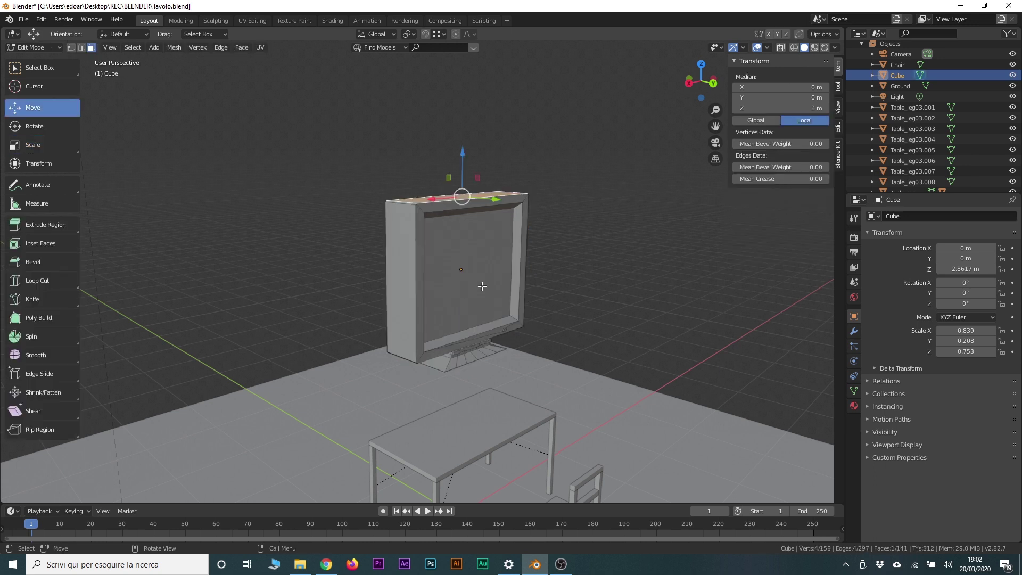
click(174, 47)
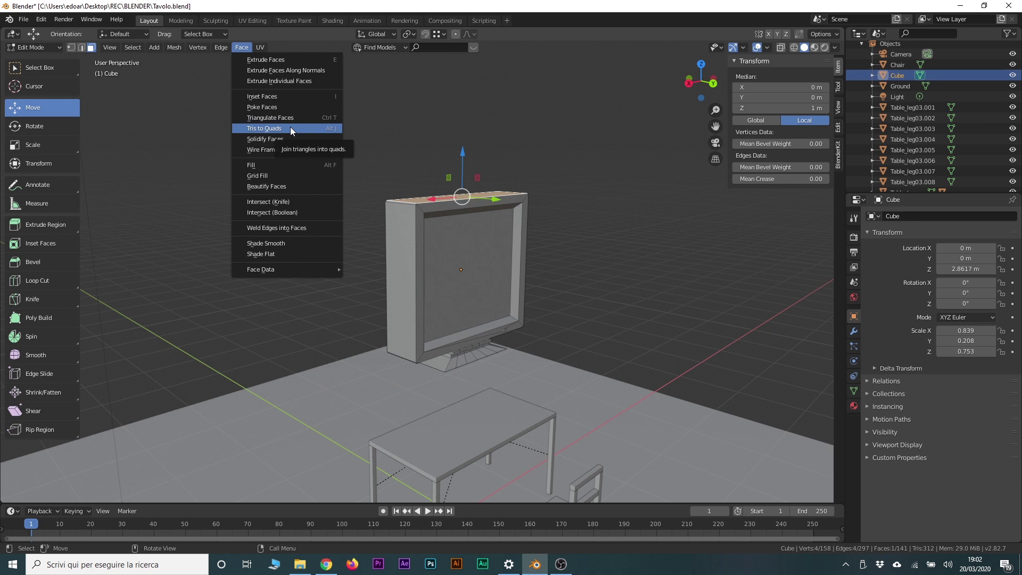
Return to Object Mode and lower the monitor 0.786 m on Z toward the desk.
click(245, 46)
scroll(508, 240, up, 2)
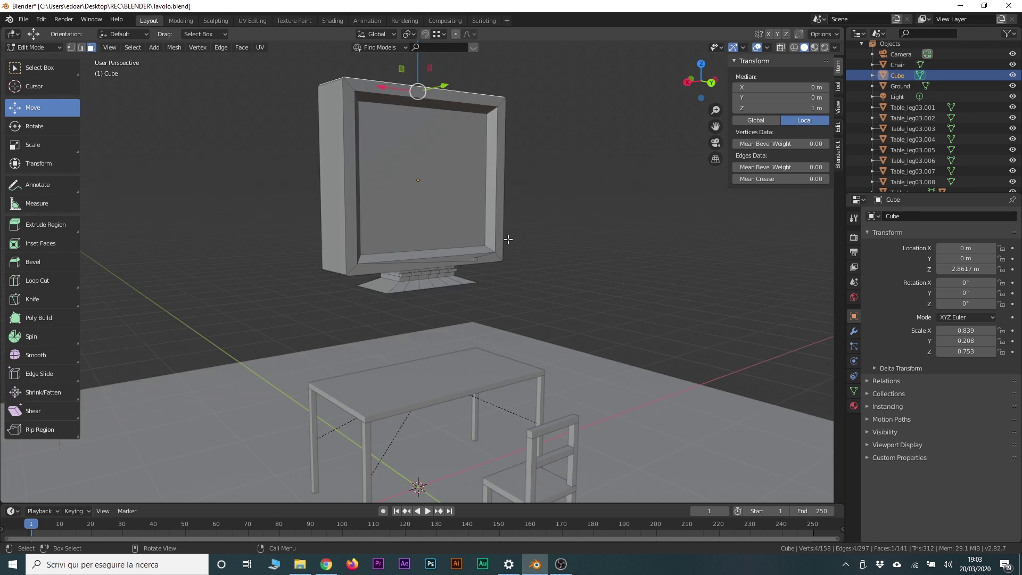
key(Tab)
mouse_move(487, 245)
middle_down()
mouse_move(598, 238)
mouse_move(503, 245)
middle_up()
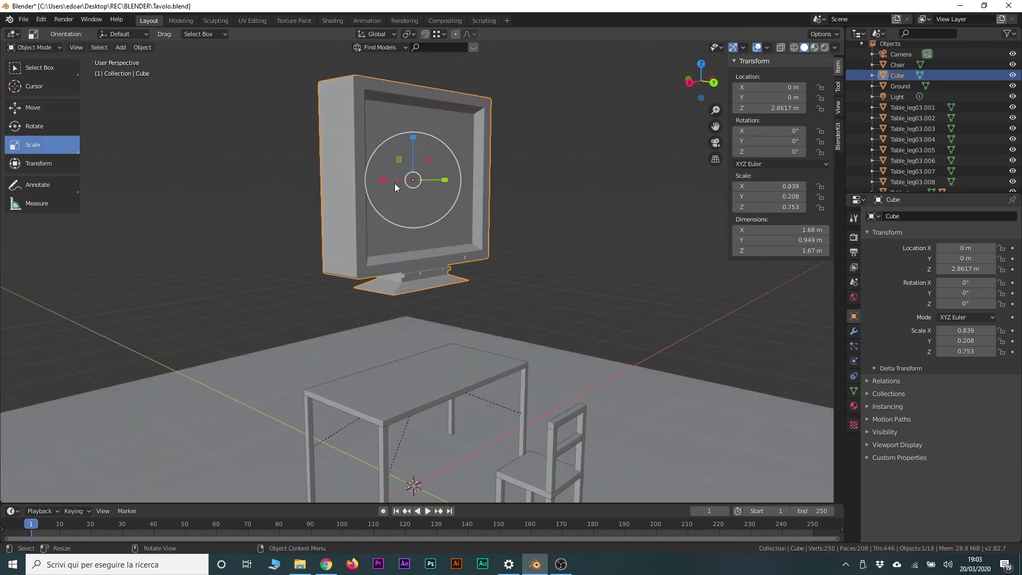
middle_drag(498, 294, 487, 267)
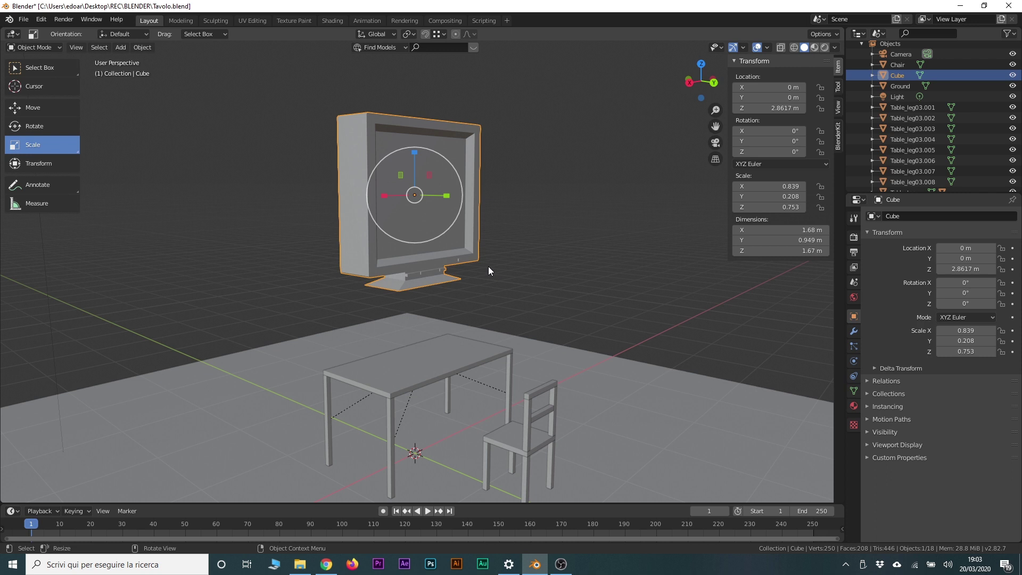
click(45, 108)
drag(414, 156, 471, 249)
key(s)
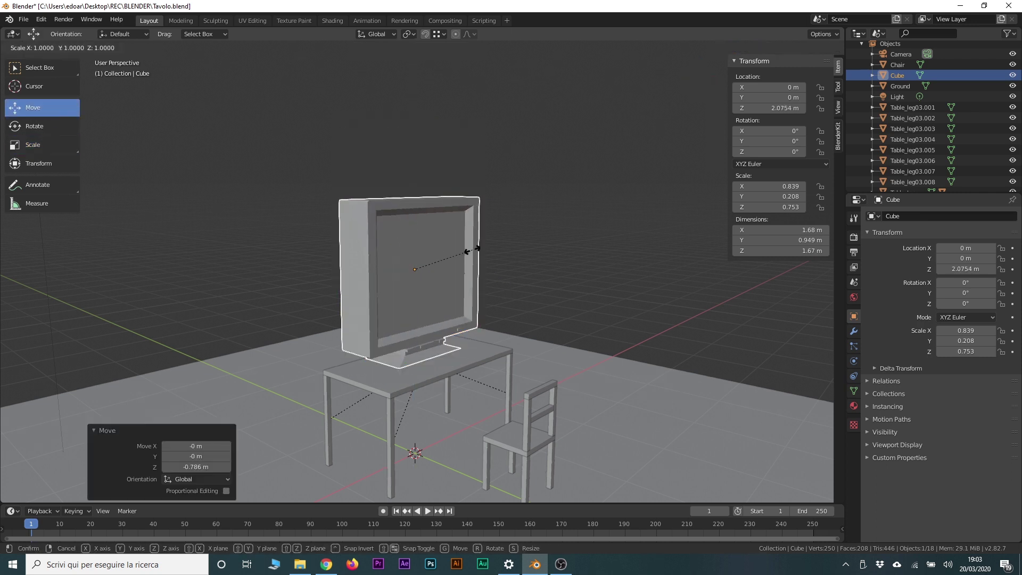
Scale the monitor to 0.356 and turn on Face snapping.
click(432, 283)
middle_drag(432, 282, 496, 373)
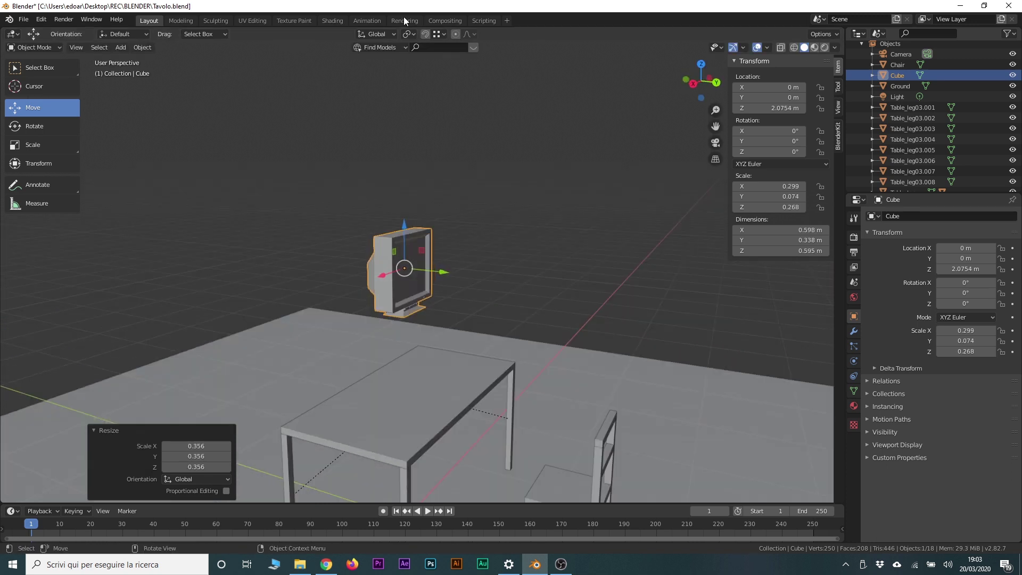
click(424, 33)
click(442, 33)
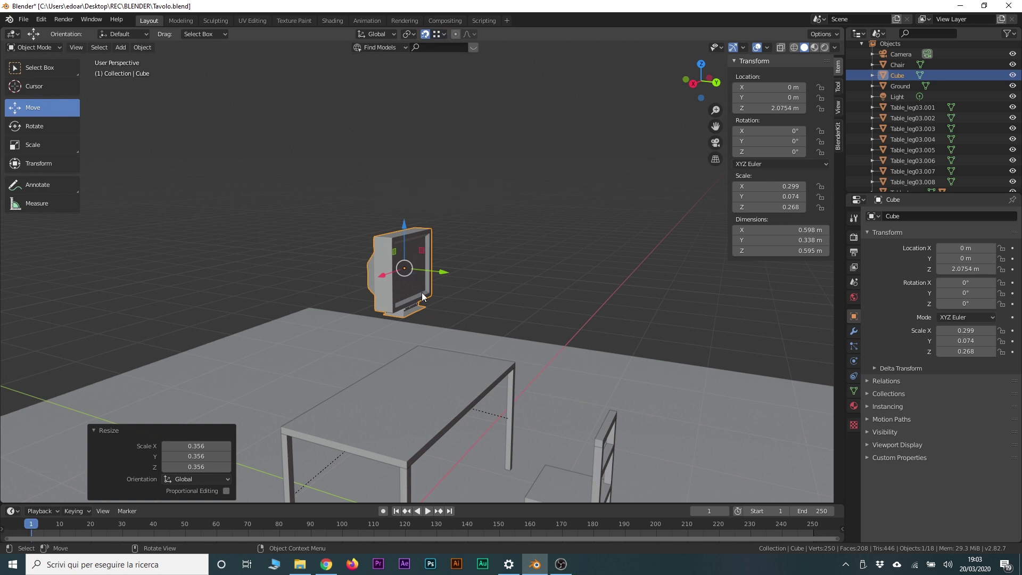
Snap the monitor onto the table top and shift it along the desk.
key(g)
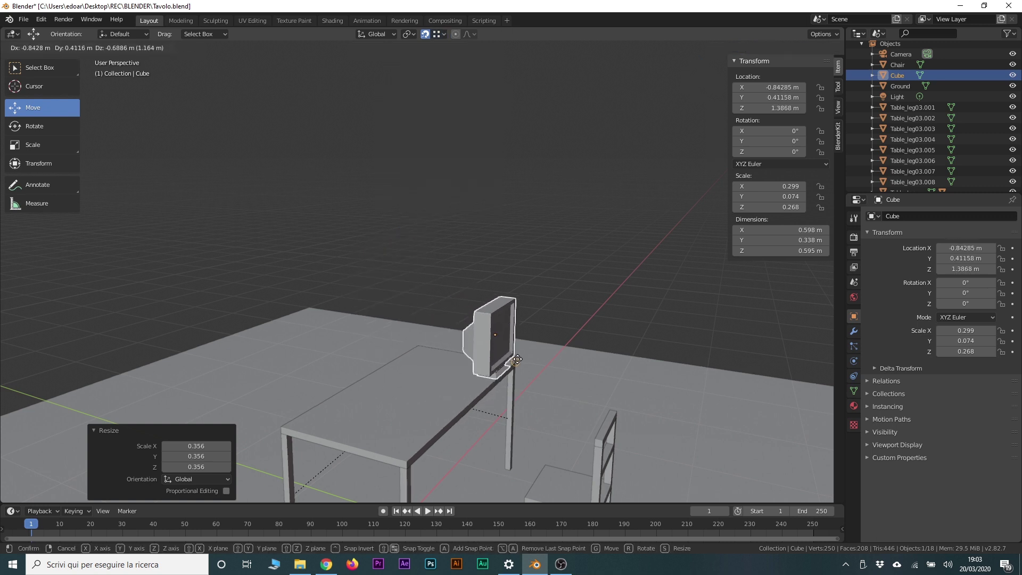
click(517, 360)
key(g)
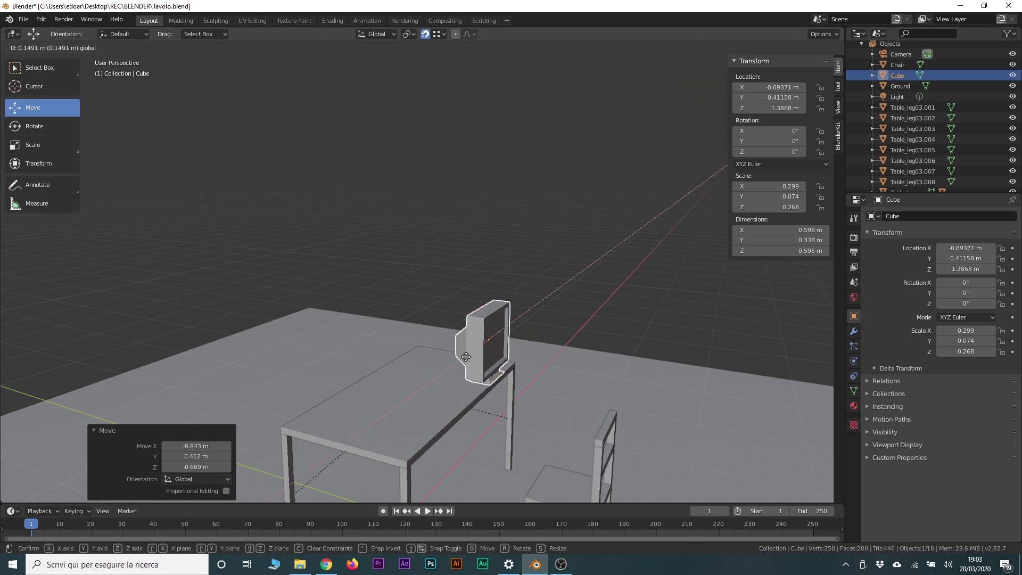
click(520, 410)
key(KP_Decimal)
click(599, 320)
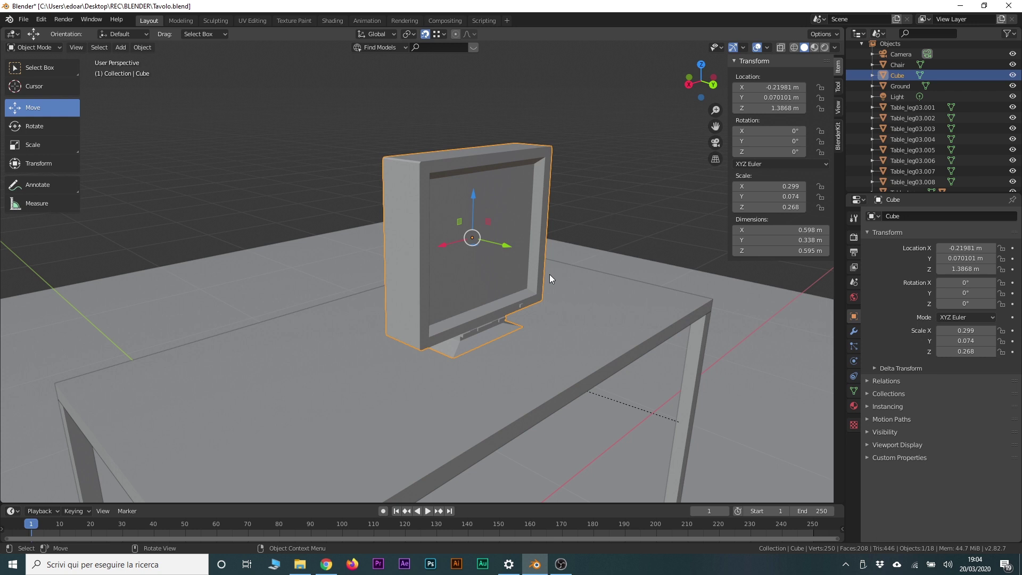
scroll(549, 273, down, 4)
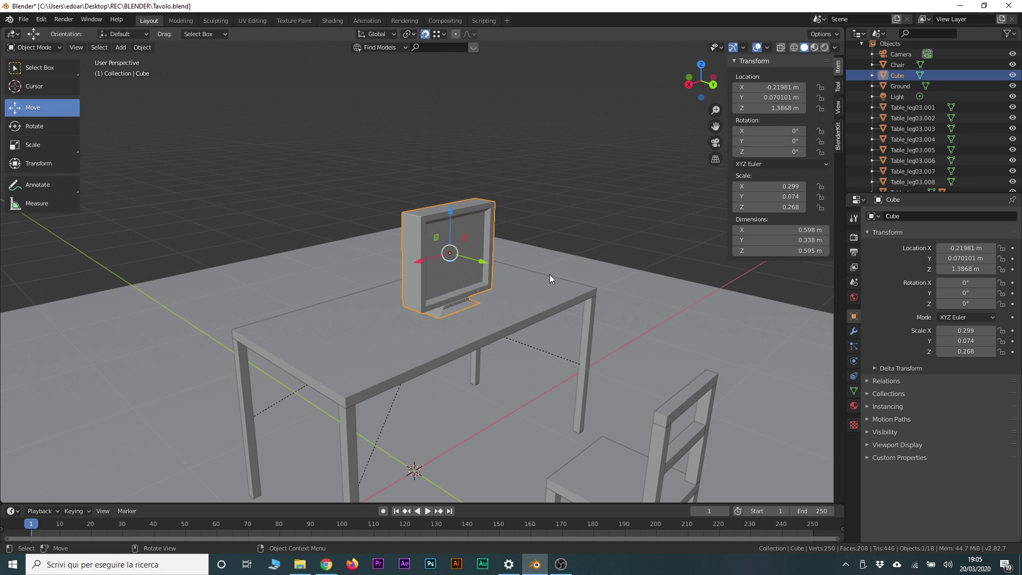
middle_drag(540, 318, 545, 294)
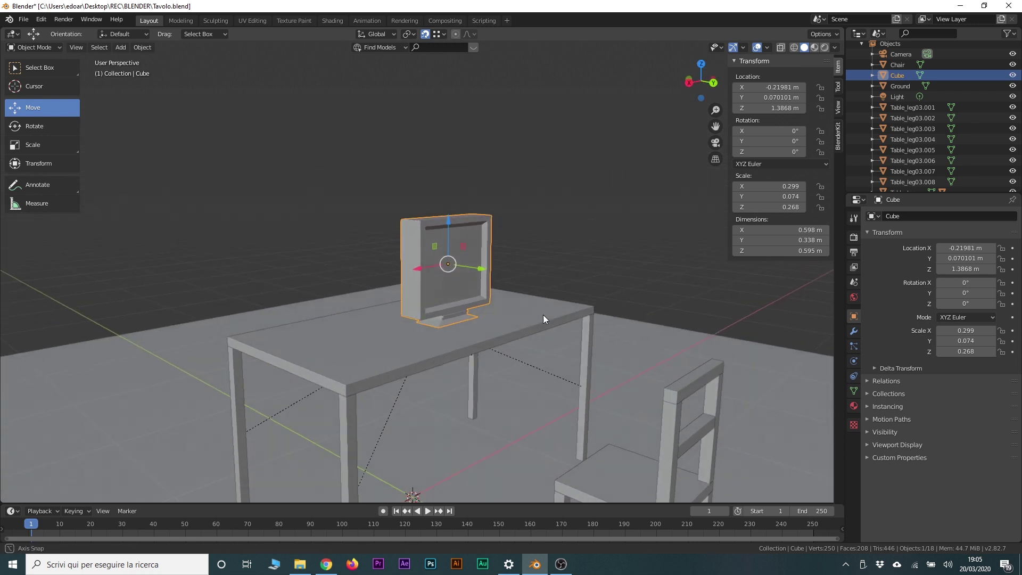
middle_drag(544, 294, 535, 317)
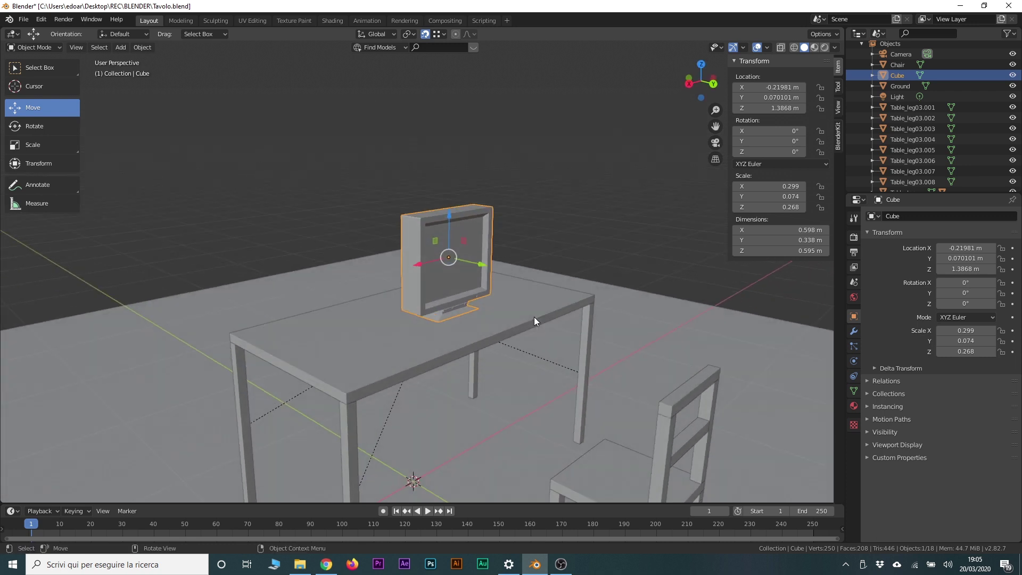